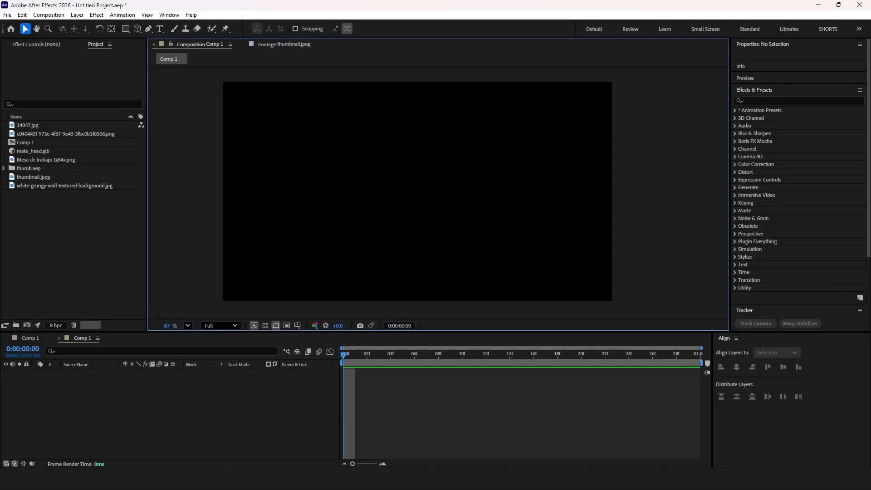
pyautogui.moveTo(34, 210); pyautogui.dragTo(48, 124)
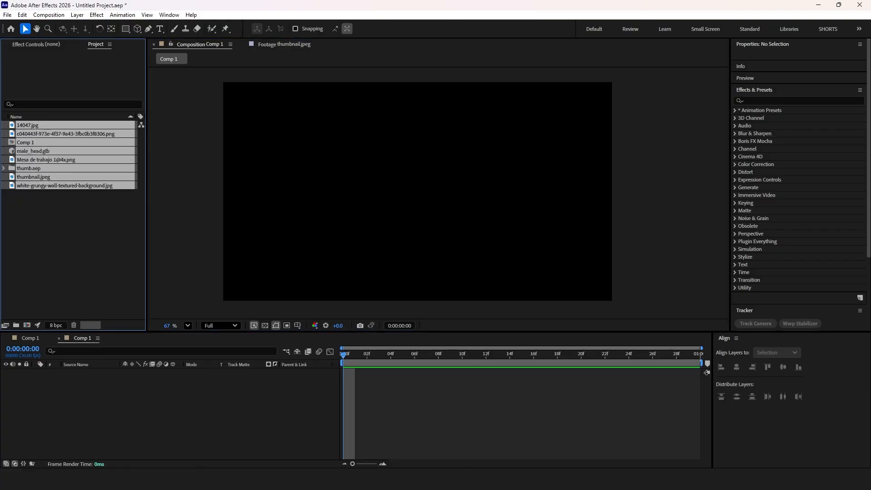
pyautogui.click(55, 227)
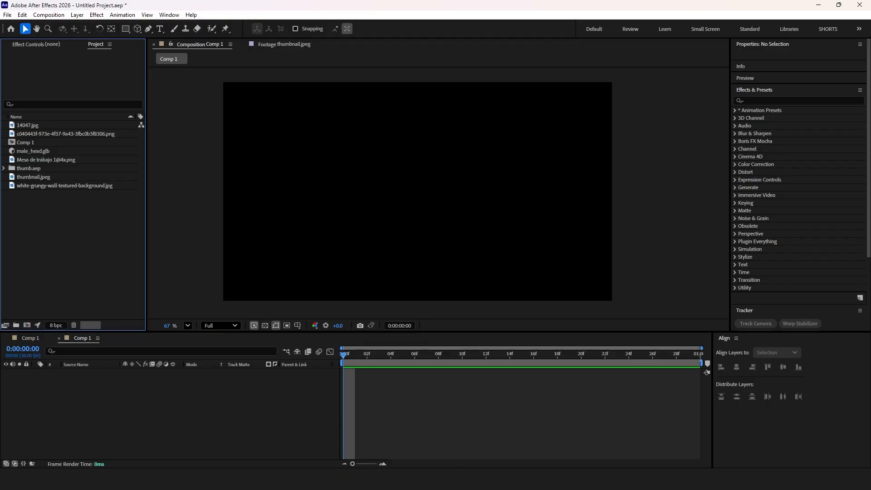
# Step: Add male_head.glb to the composition and rotate it to a three-quarter view, orientation about 260°, 11°, 133°
pyautogui.moveTo(32, 151); pyautogui.dragTo(145, 383)
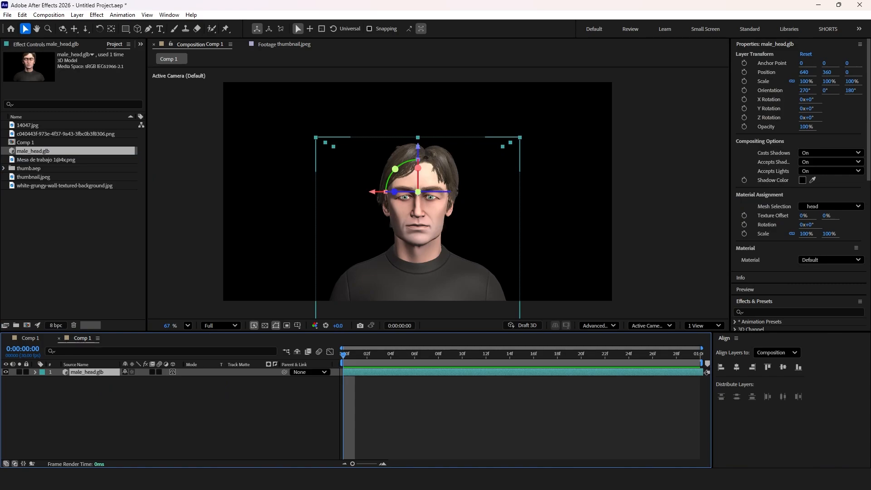
pyautogui.moveTo(394, 191); pyautogui.dragTo(418, 192)
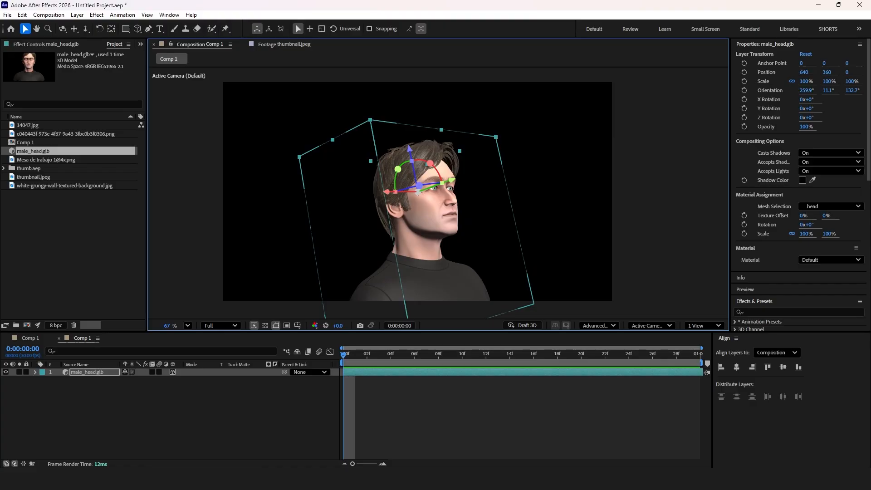
# Step: Scale the head model to 155% and shift it slightly down in the frame
pyautogui.press('s')
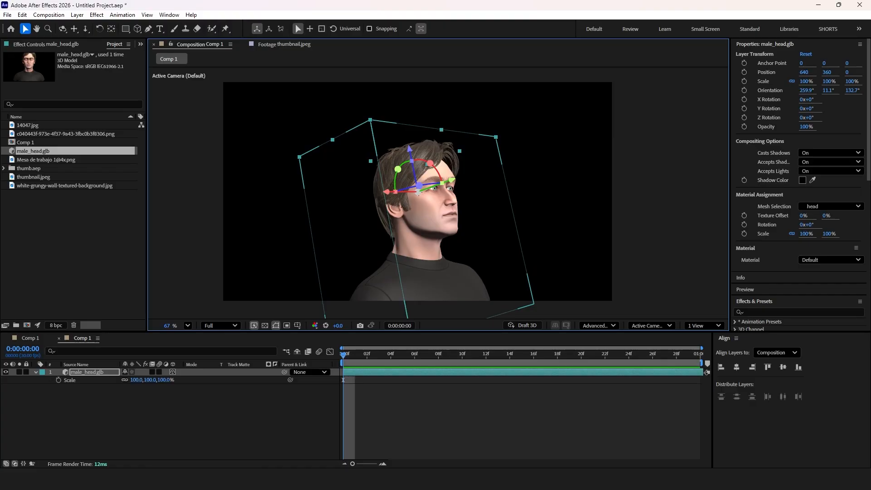
pyautogui.moveTo(136, 380); pyautogui.dragTo(161, 380)
pyautogui.moveTo(419, 193); pyautogui.dragTo(416, 207)
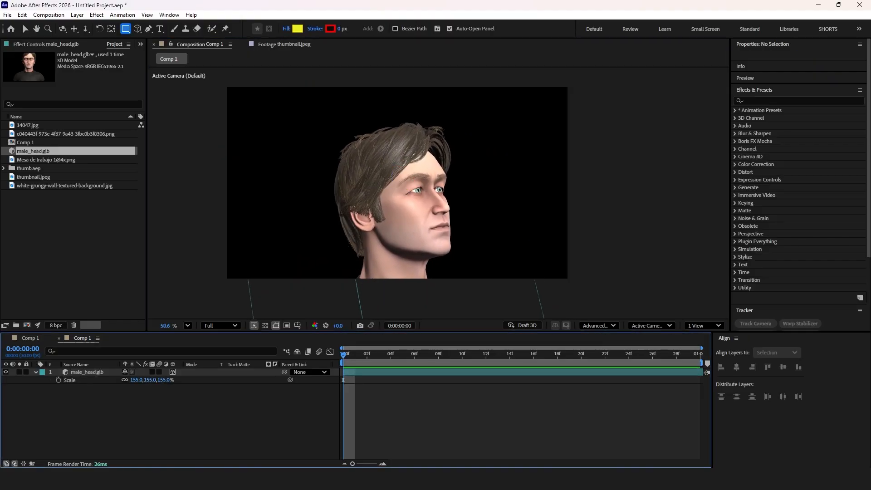
# Step: Draw a rectangle about 1390 × 773 px covering the whole frame and give it a dark brown fill, 4F3E20
pyautogui.moveTo(219, 84)
pyautogui.mouseDown()
pyautogui.moveTo(401, 169)
pyautogui.moveTo(589, 289)
pyautogui.mouseUp()
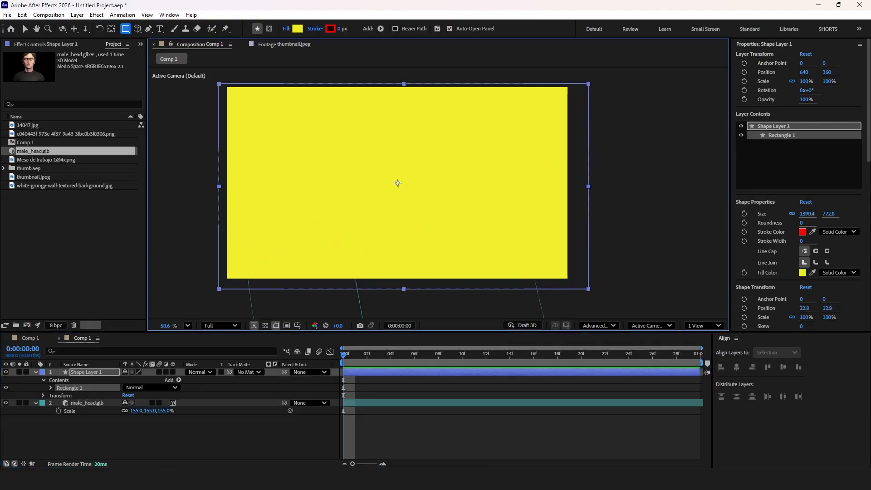
pyautogui.click(297, 29)
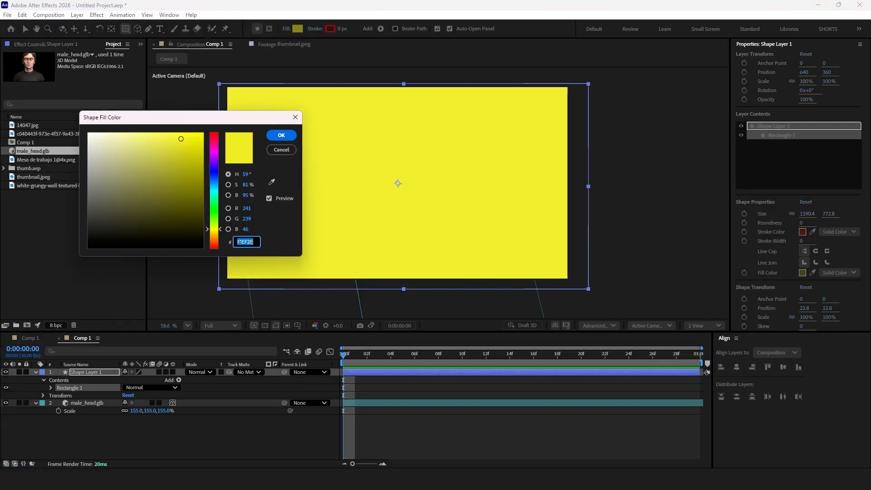
pyautogui.moveTo(214, 230); pyautogui.dragTo(214, 236)
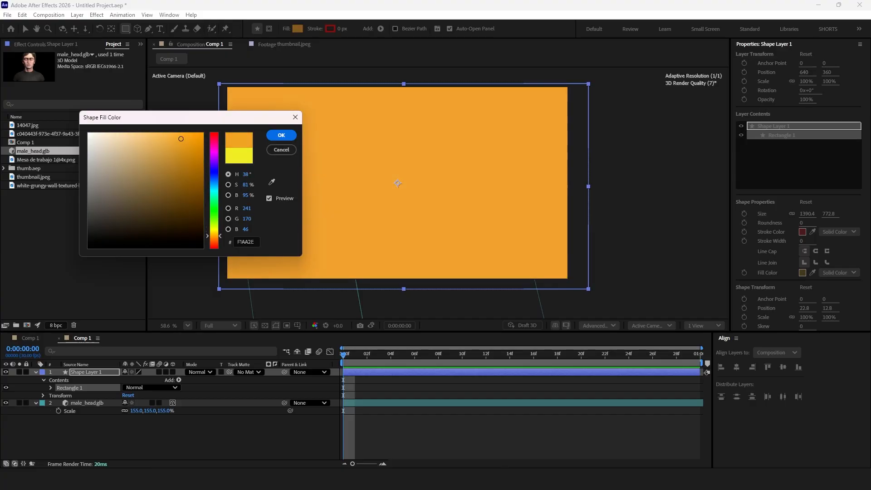
pyautogui.moveTo(168, 215)
pyautogui.mouseDown()
pyautogui.moveTo(143, 195)
pyautogui.moveTo(162, 216)
pyautogui.mouseUp()
pyautogui.click(281, 135)
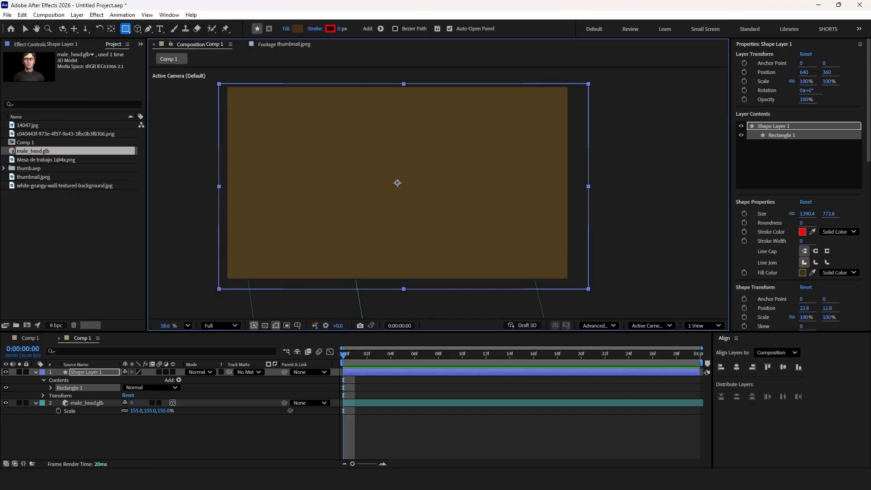
# Step: Preserve underlying transparency on the rectangle's shape layer and set its blending mode to Exclusion
pyautogui.click(221, 372)
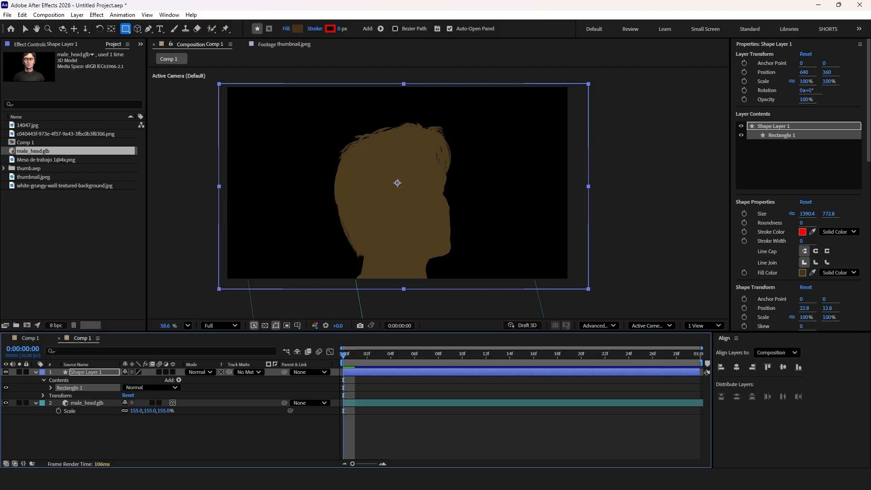
pyautogui.click(199, 372)
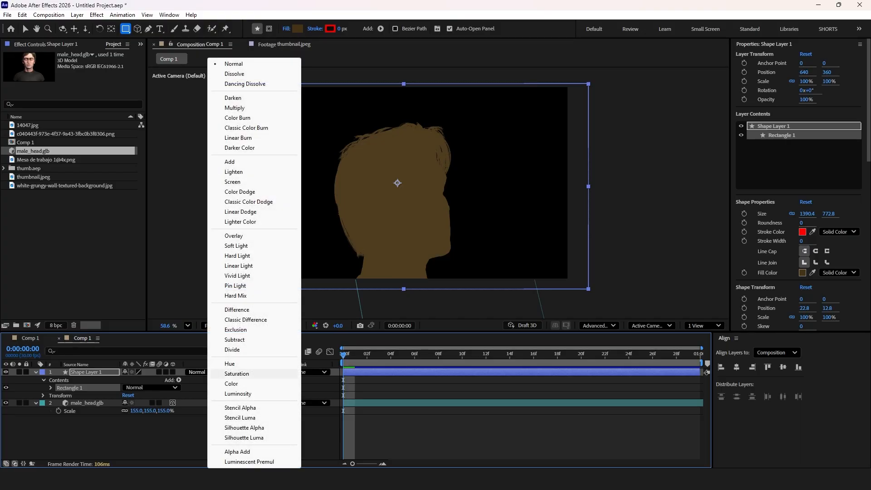
pyautogui.click(236, 329)
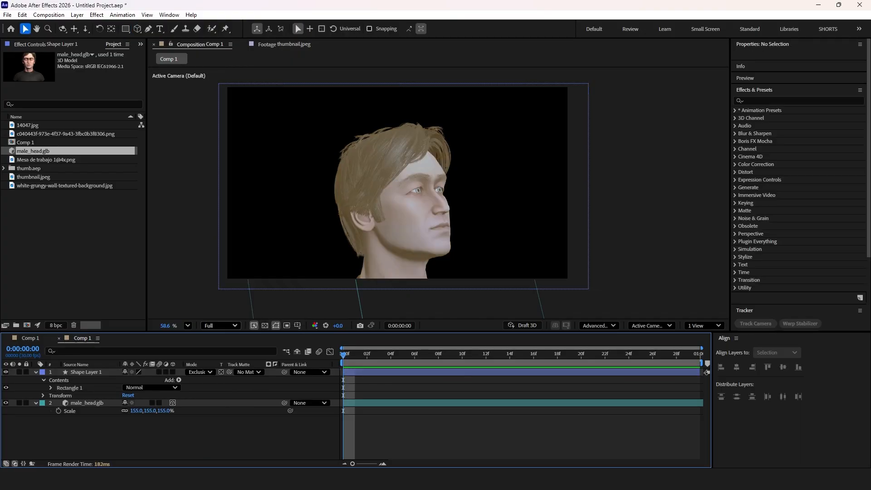
# Step: Trace the nearer eye with the Pen tool as a closed, filled shape on a new shape layer
pyautogui.scroll(3, 426, 185)
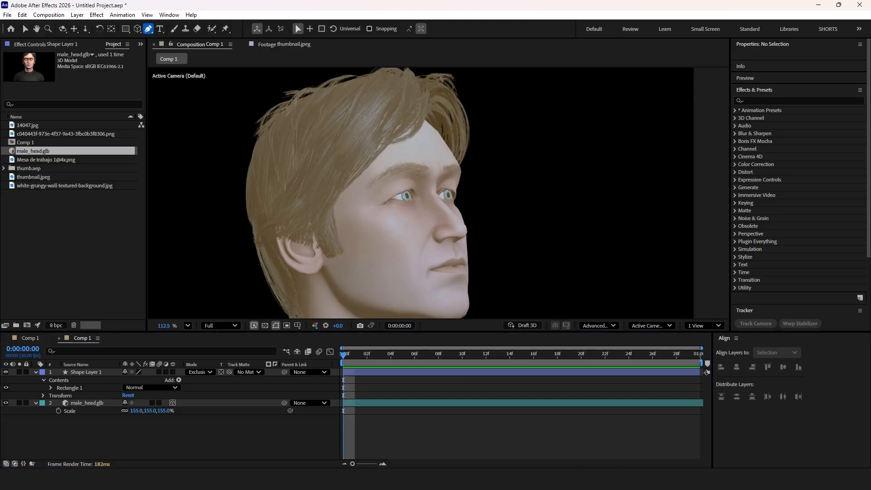
pyautogui.click(148, 29)
pyautogui.scroll(4, 386, 205)
pyautogui.click(380, 199)
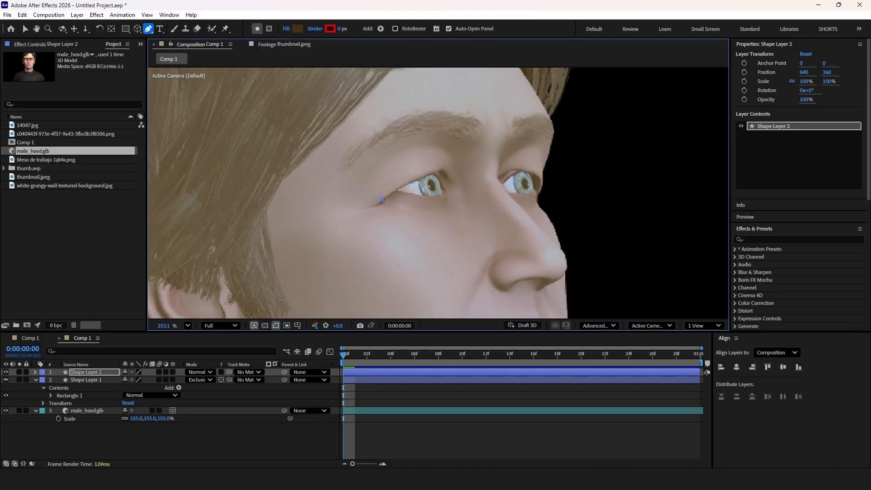
pyautogui.moveTo(439, 174); pyautogui.dragTo(452, 187)
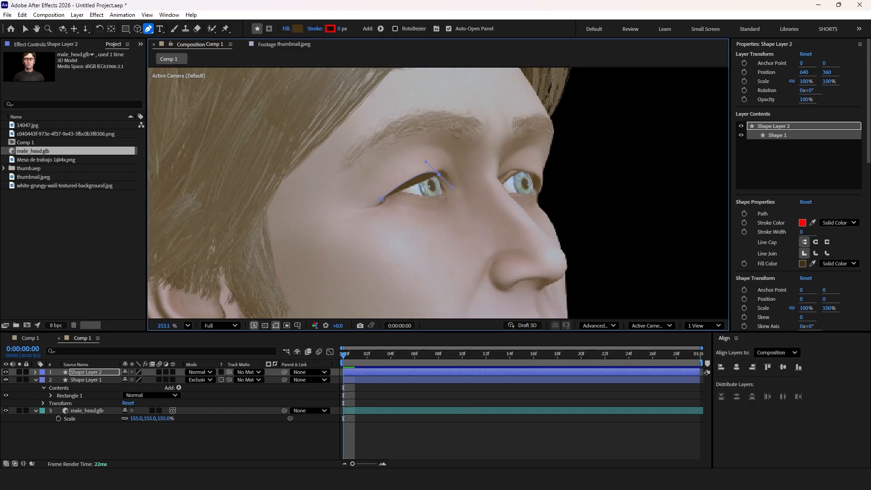
pyautogui.moveTo(421, 197); pyautogui.dragTo(387, 200)
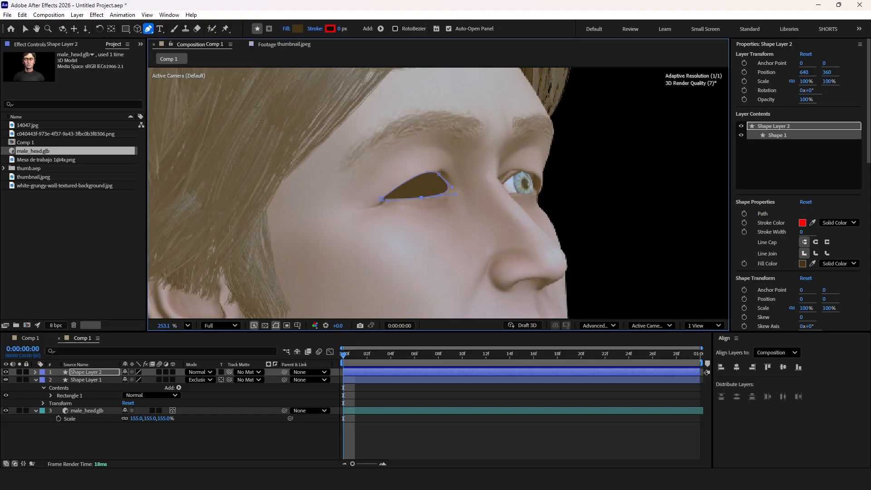
pyautogui.press('v')
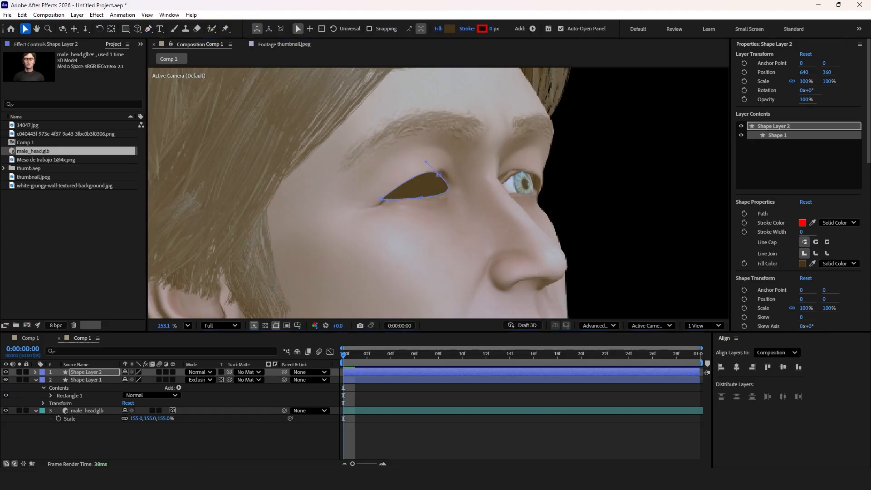
pyautogui.click(181, 441)
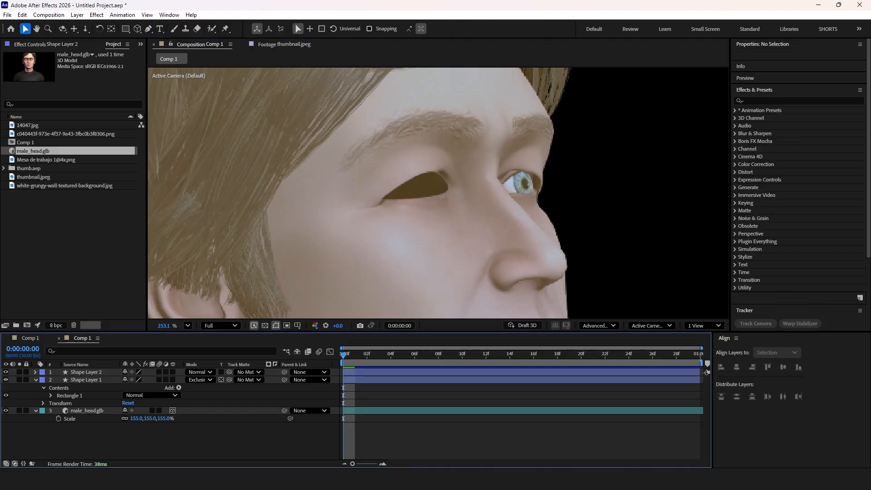
# Step: Trace the farther eye with the Pen tool as a closed, filled shape on another new shape layer
pyautogui.click(148, 29)
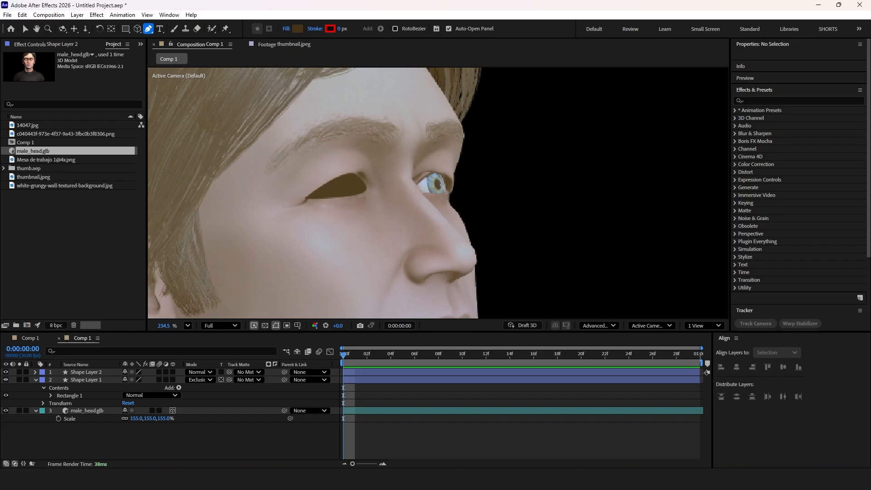
pyautogui.scroll(6, 427, 158)
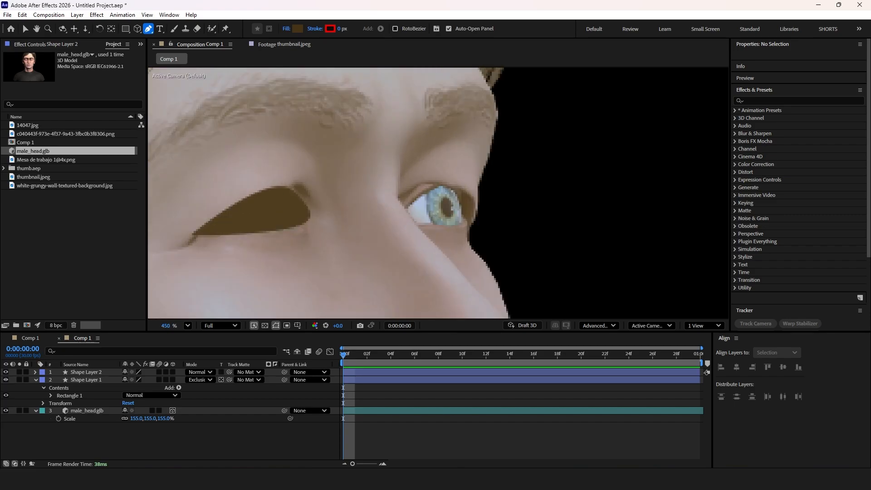
pyautogui.click(406, 207)
pyautogui.click(418, 224)
pyautogui.moveTo(466, 222); pyautogui.dragTo(455, 182)
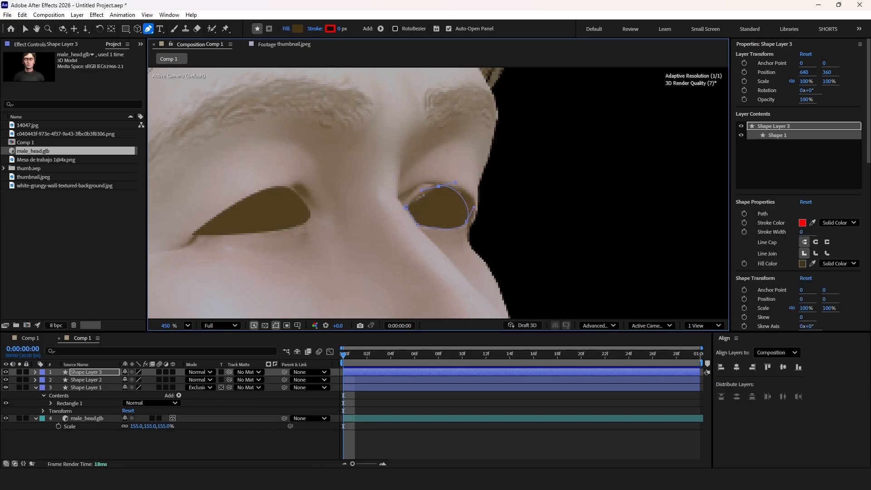
pyautogui.click(405, 207)
pyautogui.press('v')
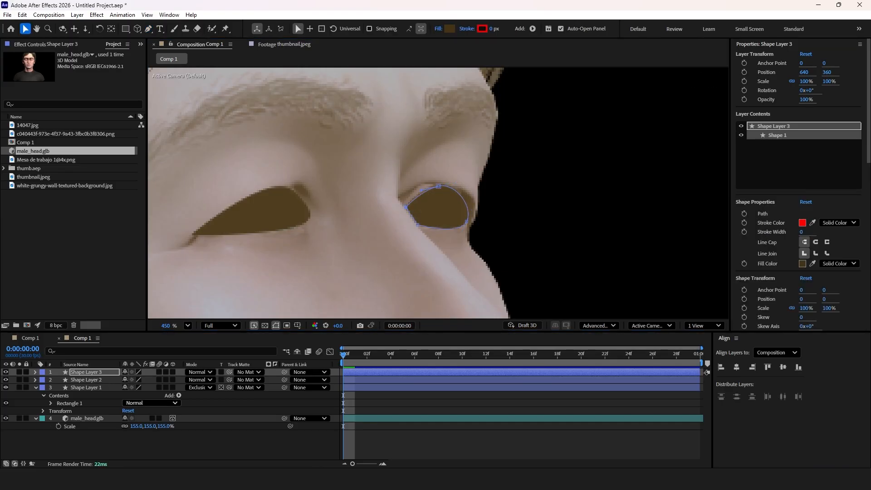
# Step: Trace the lips with the Pen tool as a closed, curved shape on the farther eye's shape layer
pyautogui.scroll(-6, 236, 265)
pyautogui.moveTo(240, 263); pyautogui.dragTo(279, 128)
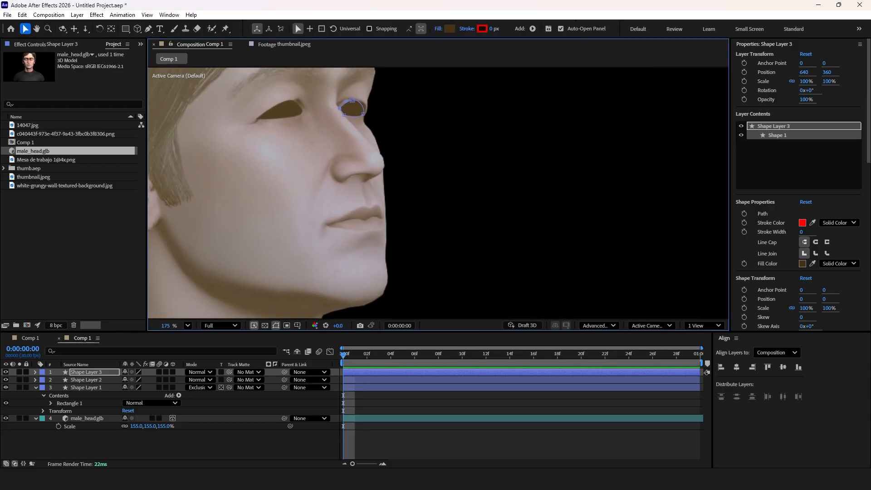
pyautogui.press('g')
pyautogui.scroll(4, 386, 237)
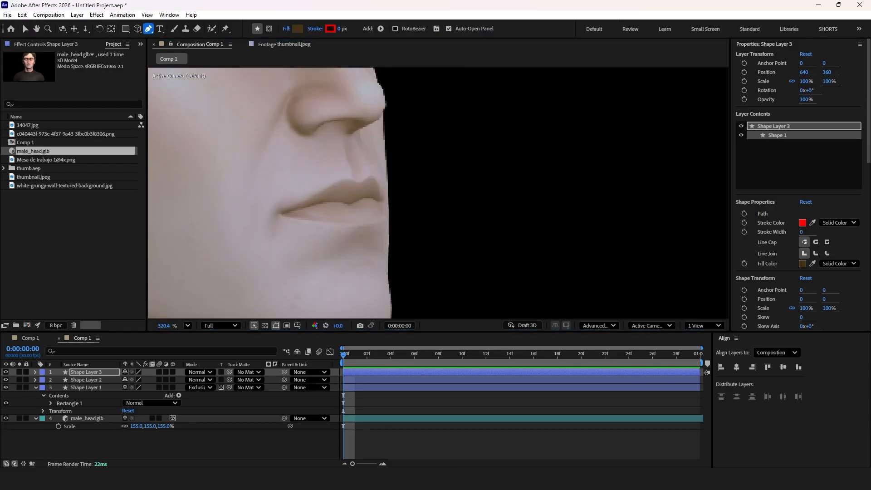
pyautogui.click(279, 212)
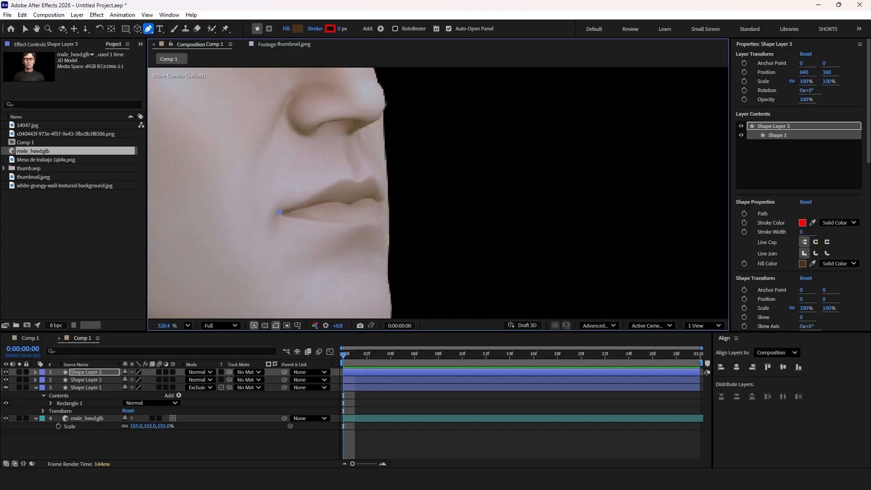
pyautogui.moveTo(383, 218); pyautogui.dragTo(381, 195)
pyautogui.click(367, 177)
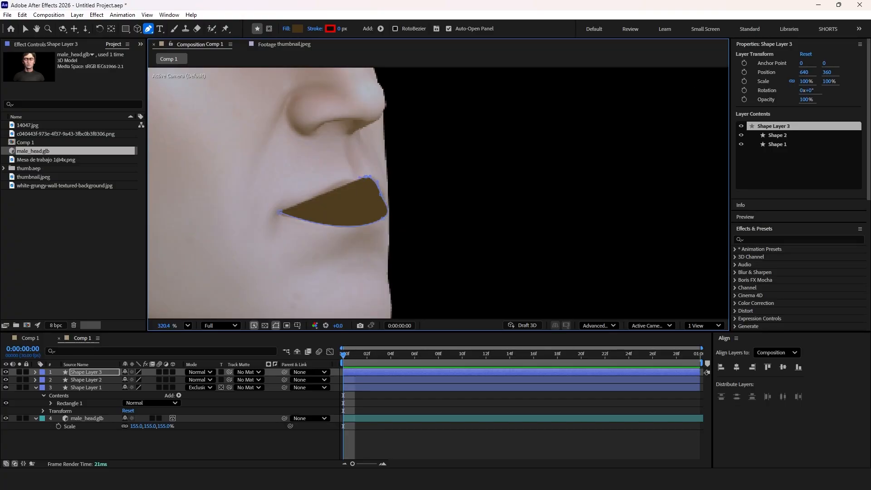
pyautogui.moveTo(356, 181)
pyautogui.mouseDown()
pyautogui.moveTo(337, 183)
pyautogui.moveTo(354, 173)
pyautogui.mouseUp()
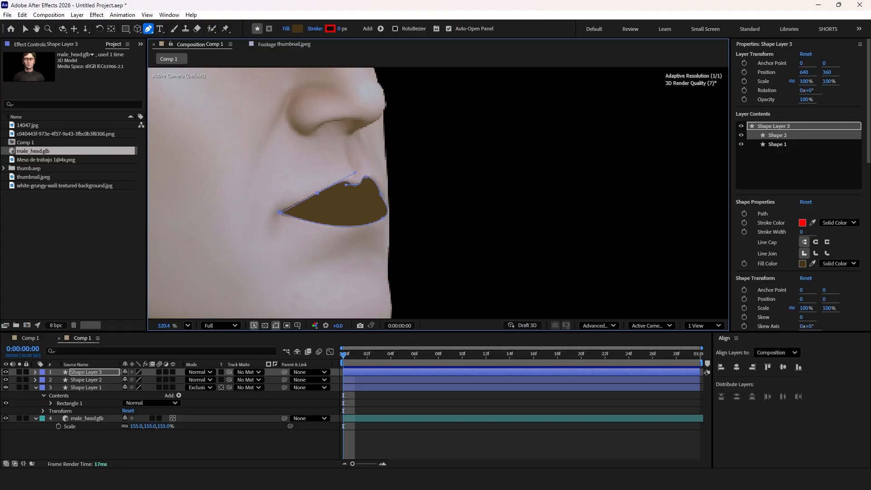
pyautogui.click(279, 212)
pyautogui.click(26, 29)
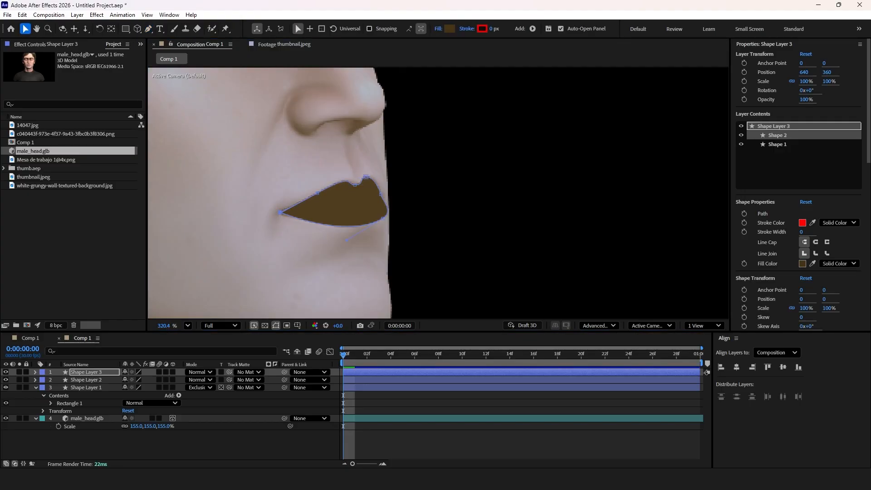
# Step: Change the fill colour of all three shape layers to yellow, E1DB37
pyautogui.click(87, 387)
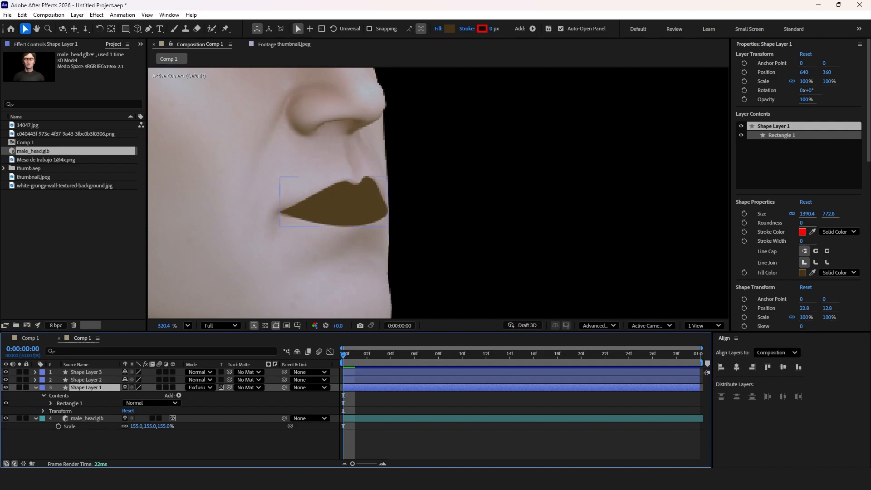
pyautogui.keyDown('shift'); pyautogui.click(87, 371); pyautogui.keyUp('shift')
pyautogui.click(449, 29)
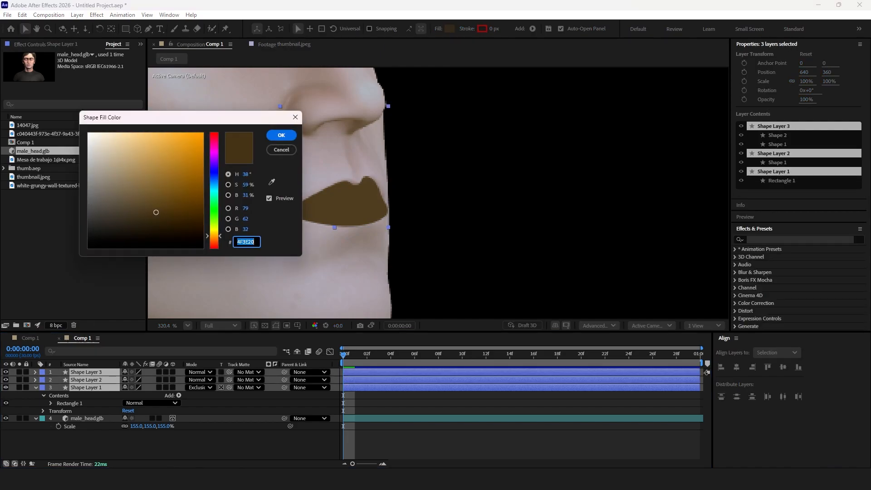
pyautogui.moveTo(214, 236); pyautogui.dragTo(214, 229)
pyautogui.moveTo(159, 193); pyautogui.dragTo(175, 146)
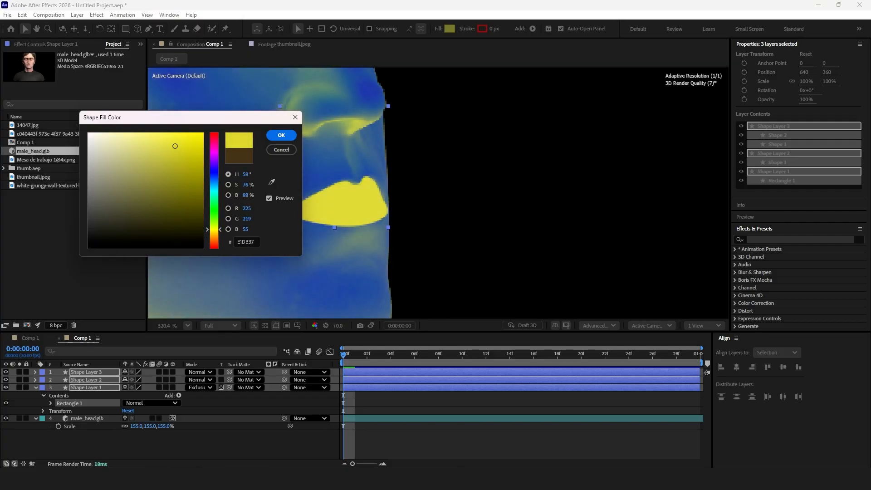
pyautogui.click(281, 135)
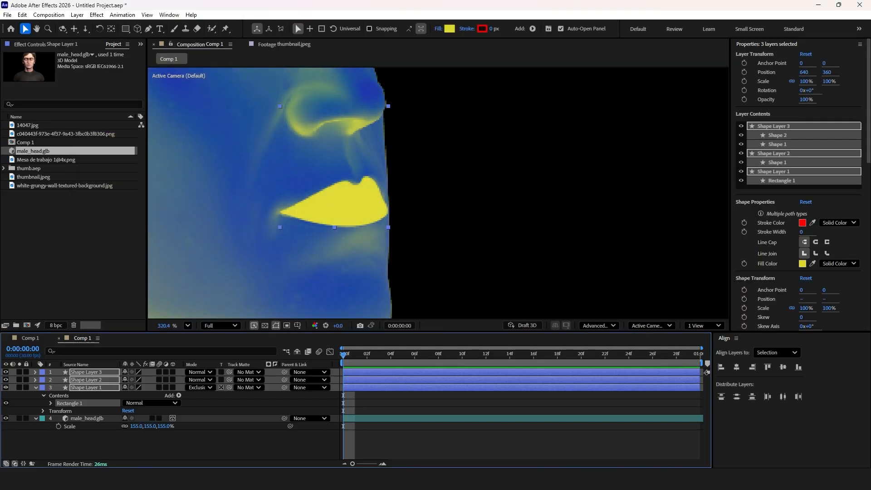
pyautogui.click(167, 446)
# Step: Change the fill of the face overlay rectangle on Shape Layer 1 to a very dark orange-brown
pyautogui.click(86, 387)
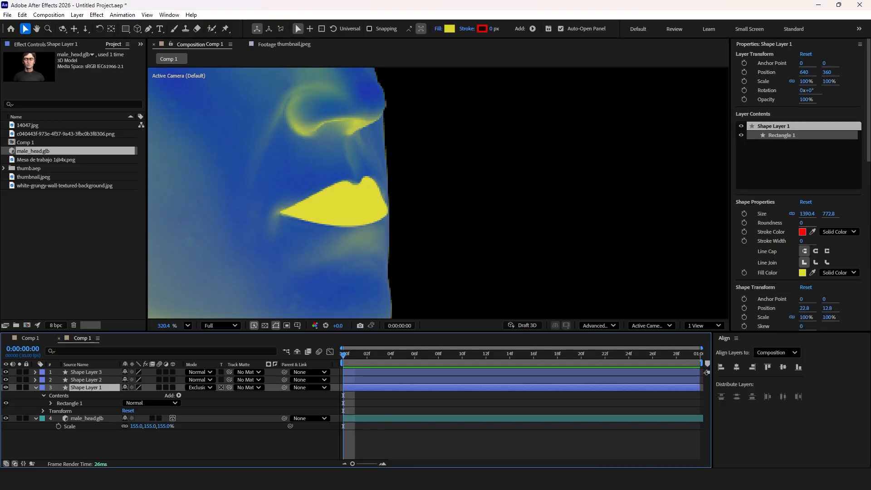
pyautogui.scroll(-3, 352, 154)
pyautogui.moveTo(353, 154); pyautogui.dragTo(412, 215)
pyautogui.click(450, 29)
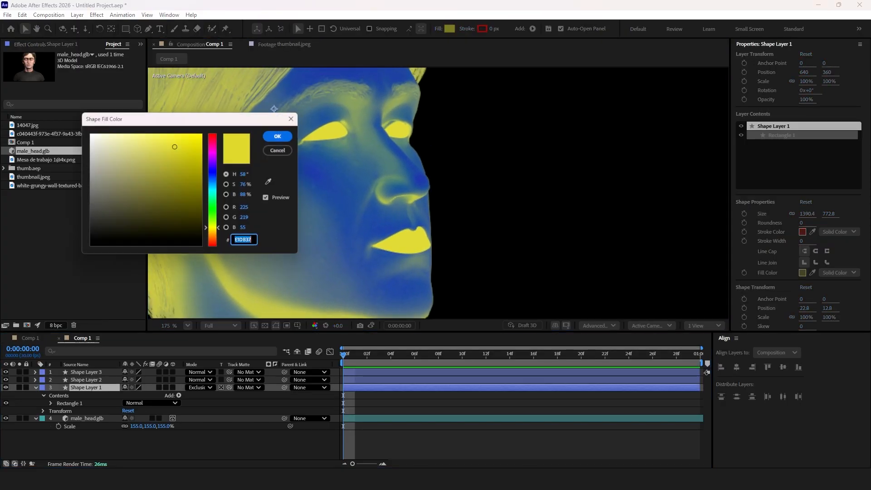
pyautogui.moveTo(214, 230); pyautogui.dragTo(214, 237)
pyautogui.moveTo(175, 146); pyautogui.dragTo(173, 219)
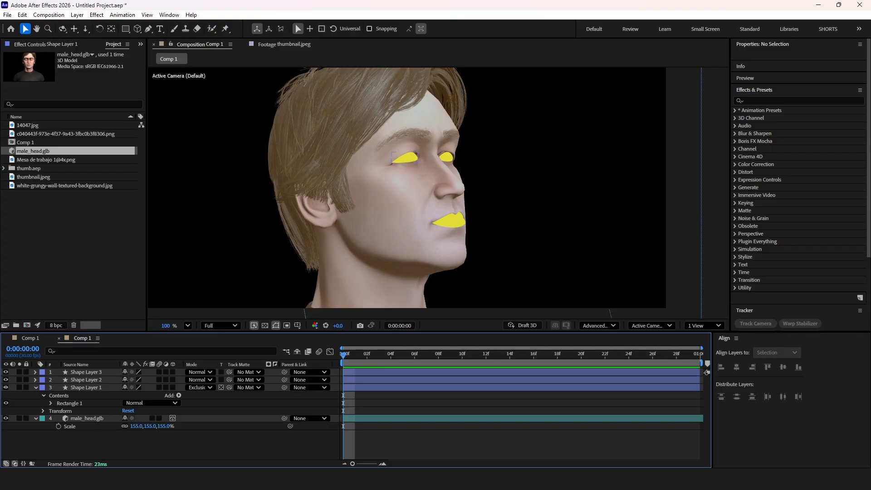
# Step: Find the Glow effect and apply it to the eye and lip layers, Shape Layer 2 and Shape Layer 3
pyautogui.click(789, 101)
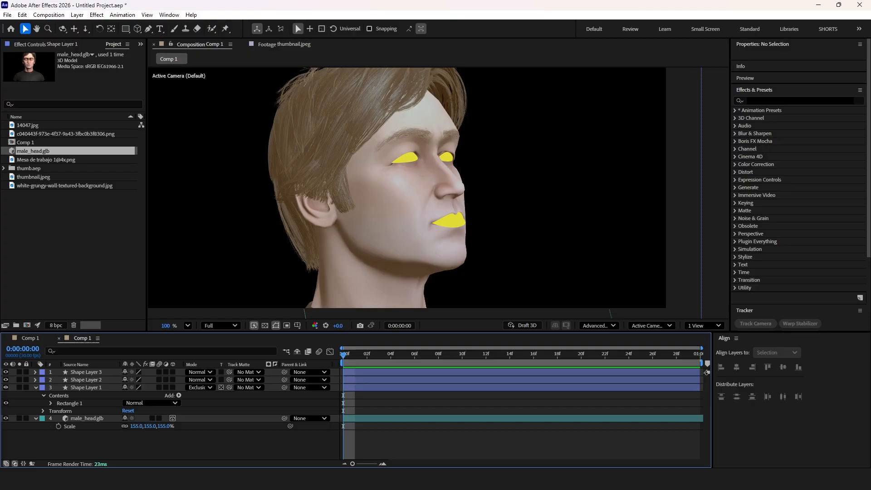
pyautogui.write('glow')
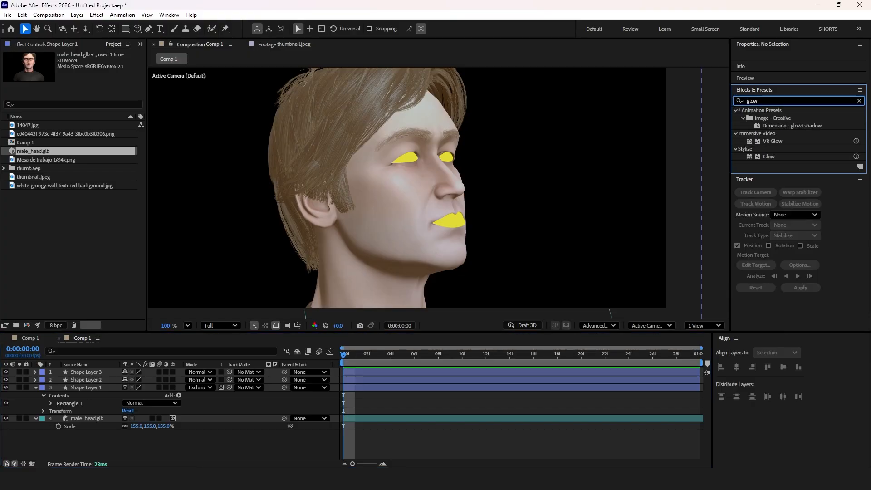
pyautogui.moveTo(769, 157); pyautogui.dragTo(375, 144)
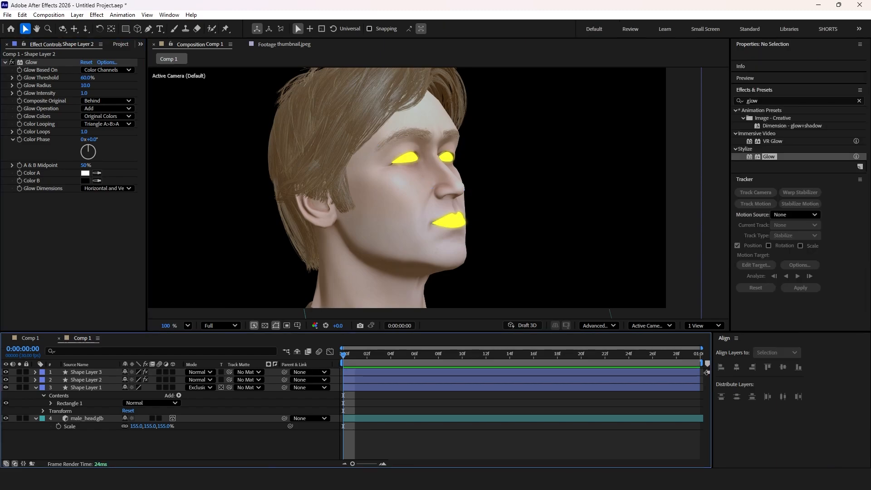
# Step: Add a second Glow to both eye and lip layers, with radius 31 on Shape Layer 2 and 33 on Shape Layer 3
pyautogui.moveTo(768, 157); pyautogui.dragTo(95, 218)
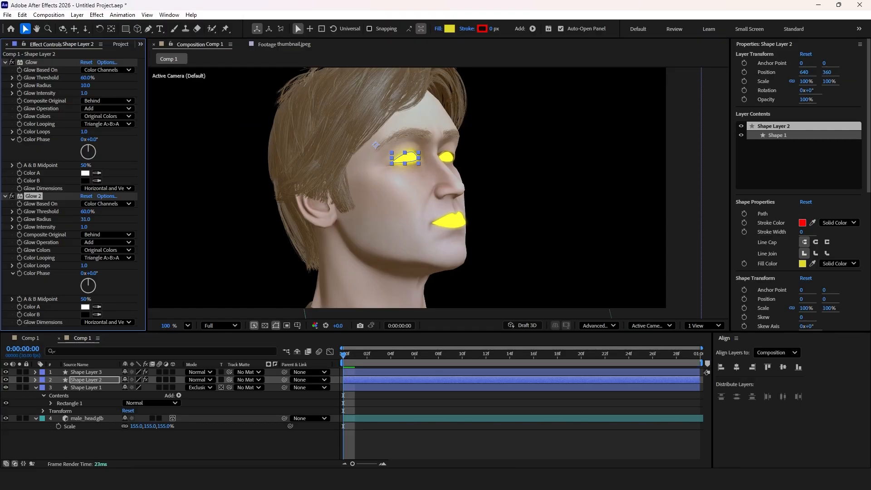
pyautogui.click(119, 446)
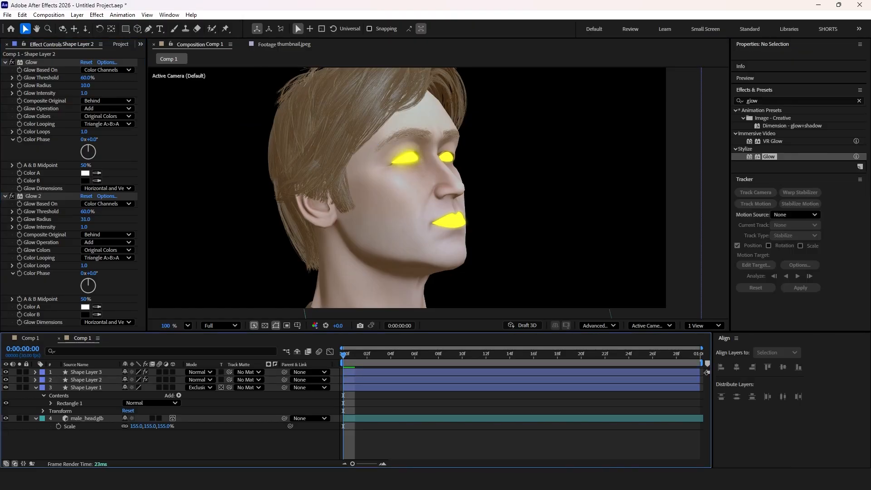
pyautogui.moveTo(768, 157); pyautogui.dragTo(86, 372)
pyautogui.moveTo(85, 219); pyautogui.dragTo(96, 219)
pyautogui.click(150, 445)
# Step: Check the reference thumbnail and add the tree image c040443f-973e-4f37-9a43-3fbc0b3f8306.png to Comp 1 as the top layer
pyautogui.click(284, 45)
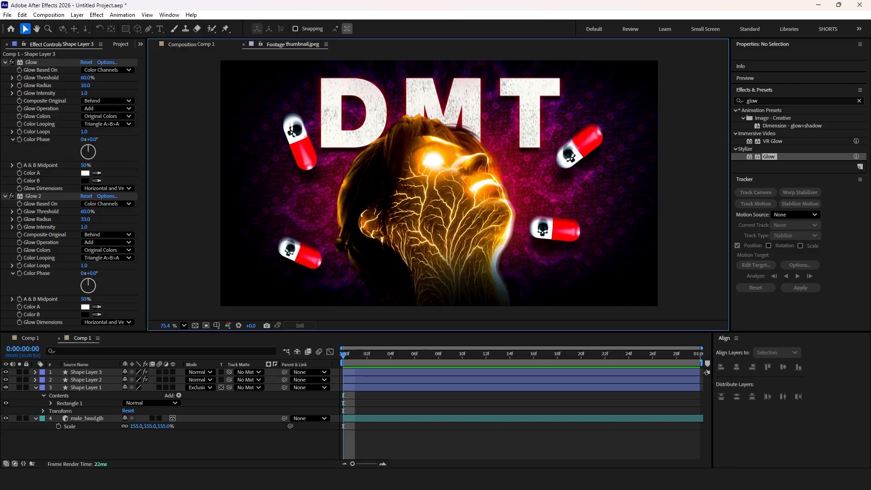
pyautogui.click(190, 45)
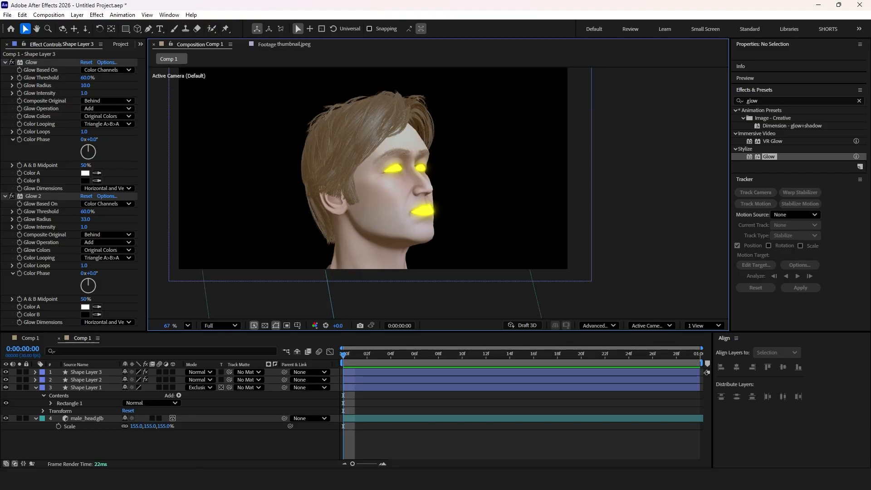
pyautogui.click(120, 44)
pyautogui.click(28, 125)
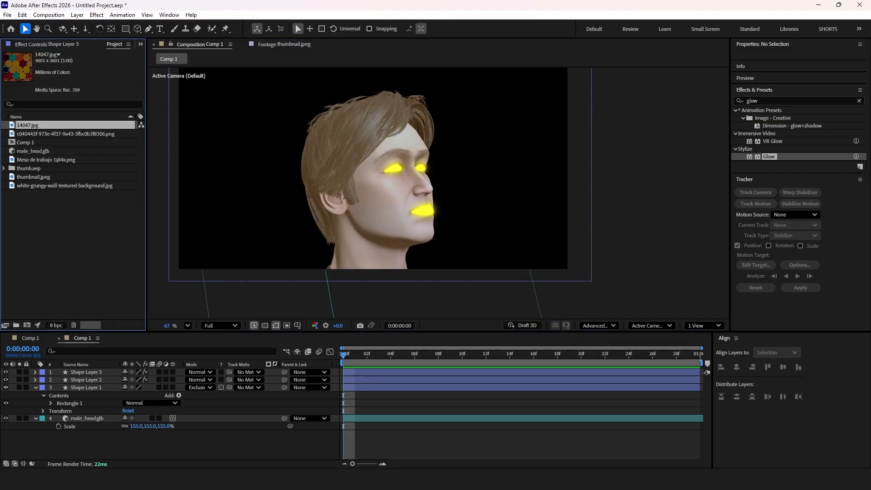
pyautogui.click(46, 160)
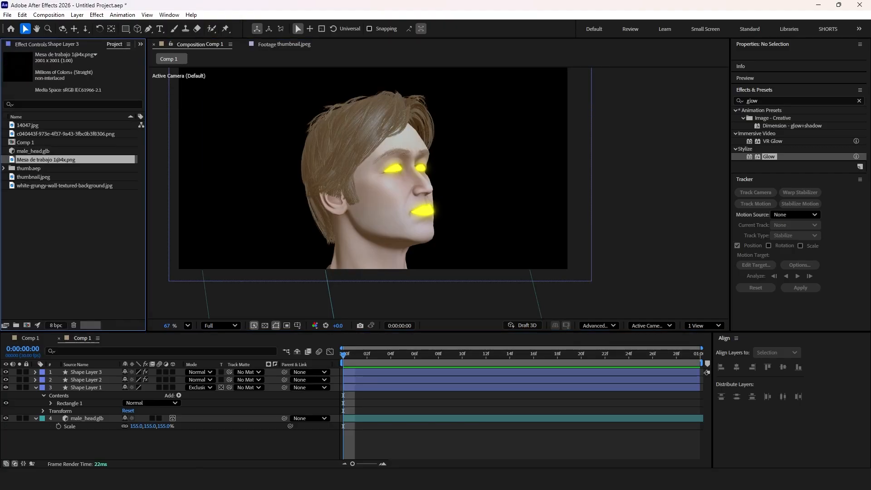
pyautogui.click(66, 134)
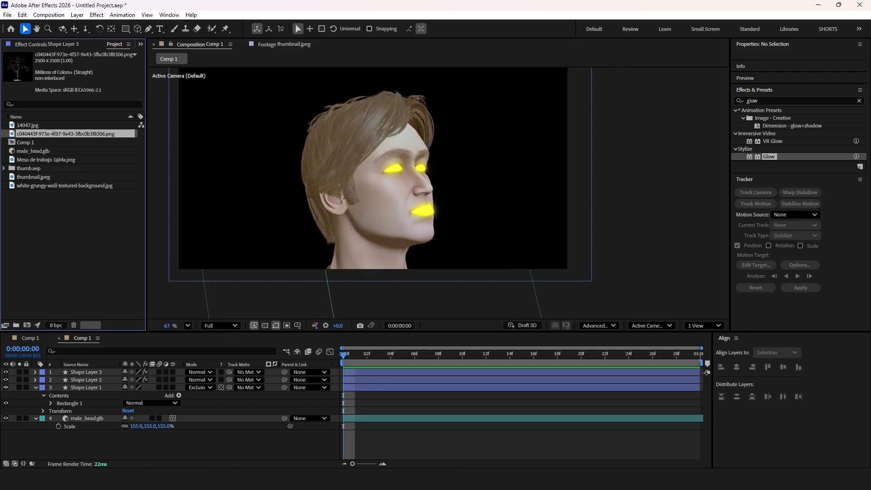
pyautogui.moveTo(65, 134); pyautogui.dragTo(86, 370)
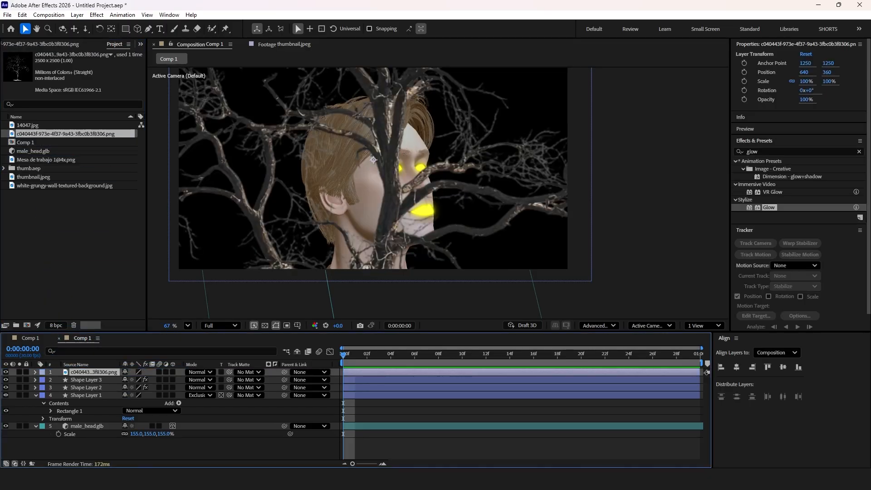
# Step: Scale the tree layer to 22% and position it over the face at about 650, 529
pyautogui.click(36, 371)
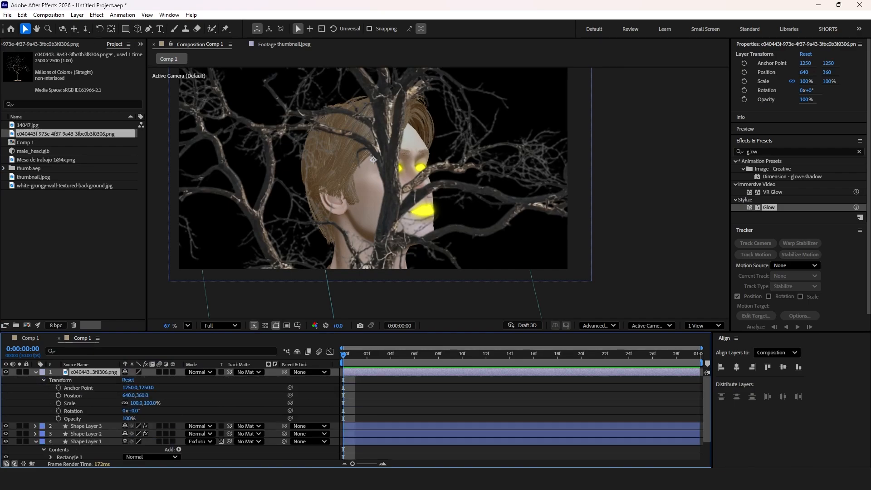
pyautogui.moveTo(137, 403); pyautogui.dragTo(101, 403)
pyautogui.moveTo(376, 186); pyautogui.dragTo(379, 237)
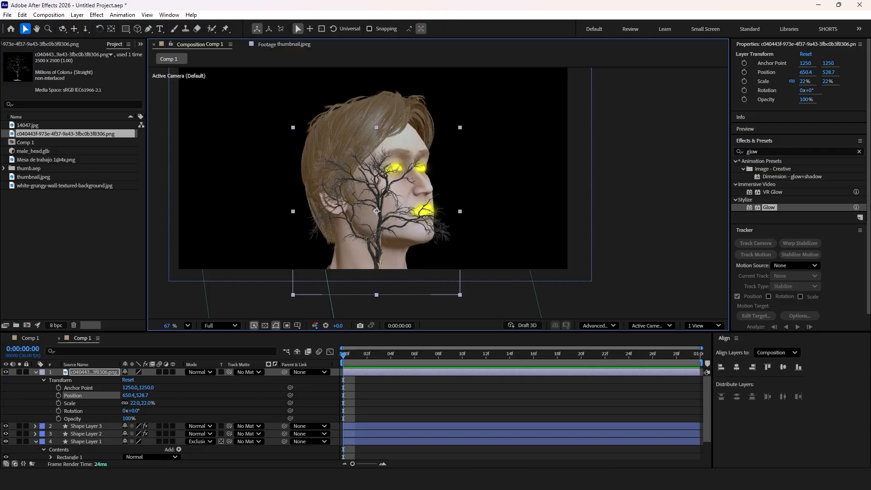
# Step: Pre-compose the tree layer under its default name, leaving all attributes in Comp 1, and open the new composition
pyautogui.rightClick(117, 372)
pyautogui.click(136, 302)
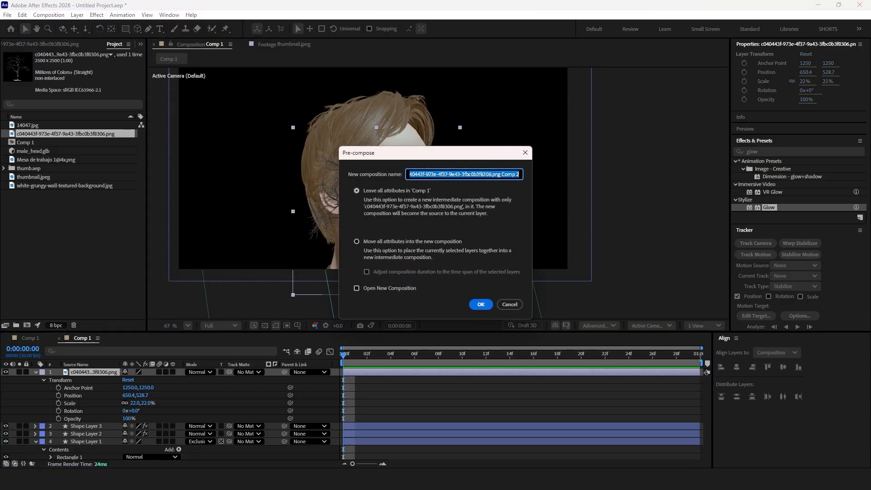
pyautogui.press('Return')
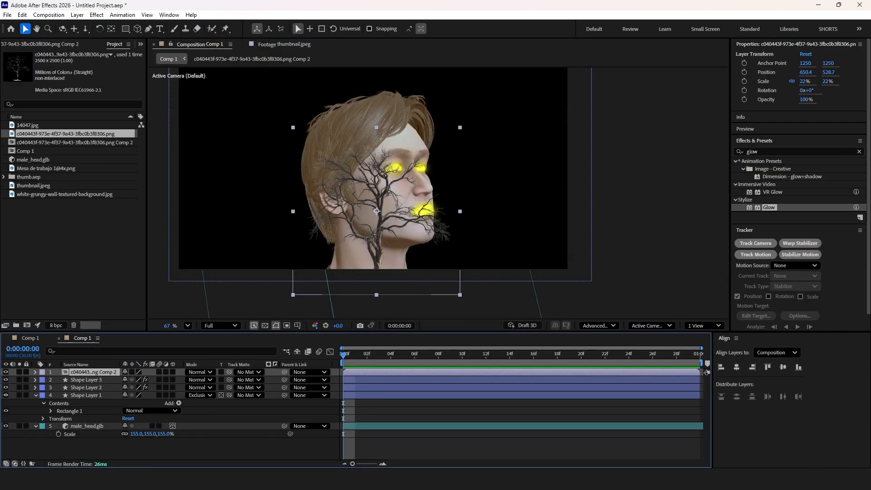
pyautogui.doubleClick(75, 142)
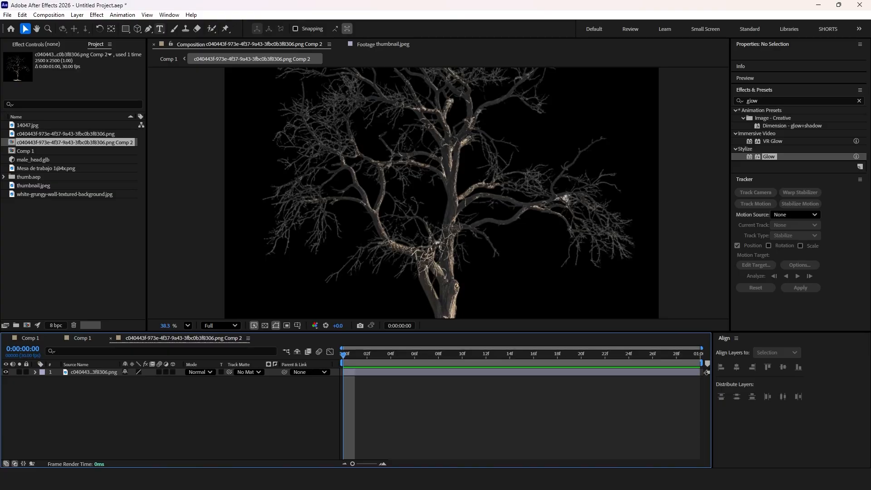
# Step: Draw a closed Pen tool mask on the tree layer that keeps only the upper trunk and branches
pyautogui.click(149, 29)
pyautogui.scroll(-2, 450, 147)
pyautogui.press('g')
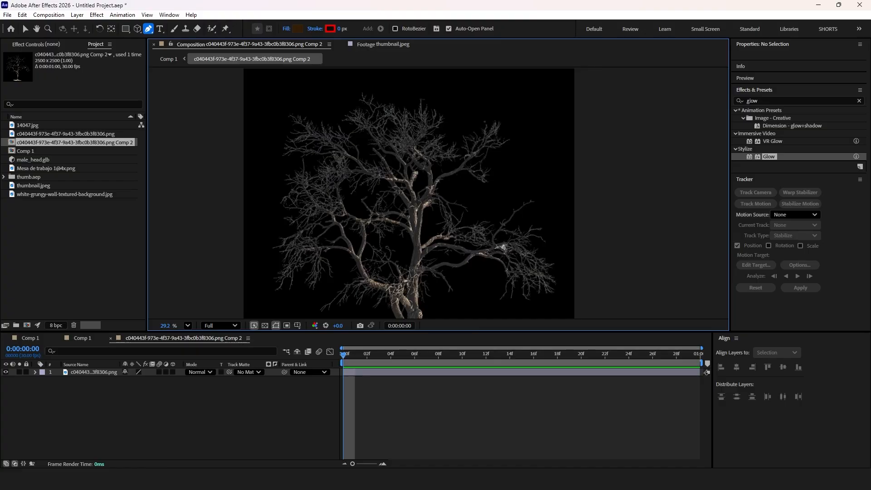
pyautogui.click(413, 255)
pyautogui.hotkey('ctrl', 'z')
pyautogui.click(93, 372)
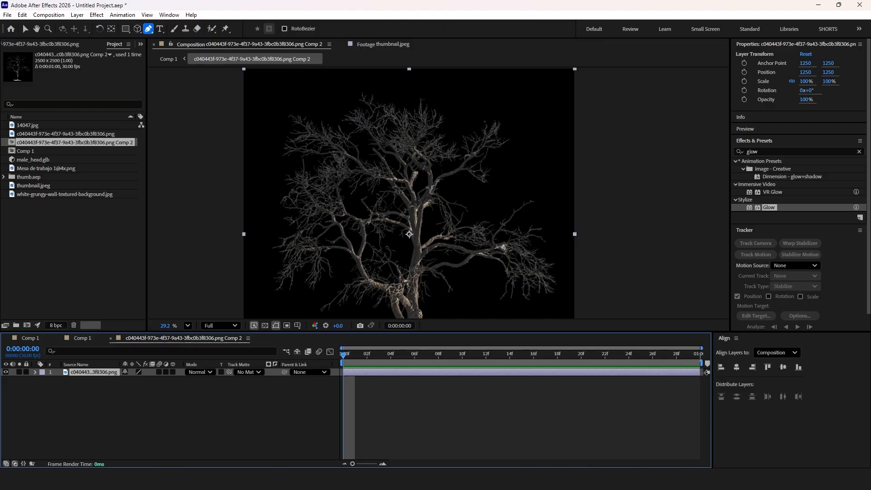
pyautogui.click(417, 261)
pyautogui.moveTo(440, 208); pyautogui.dragTo(464, 201)
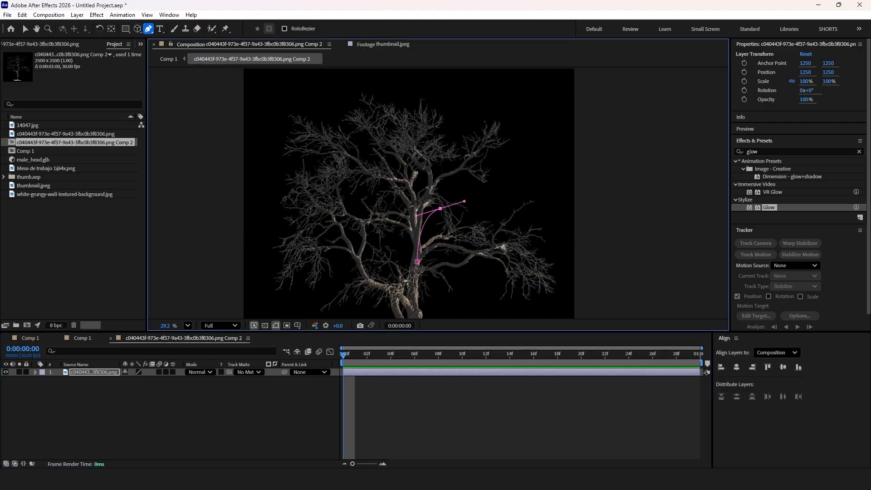
pyautogui.hotkey('ctrl', 'z')
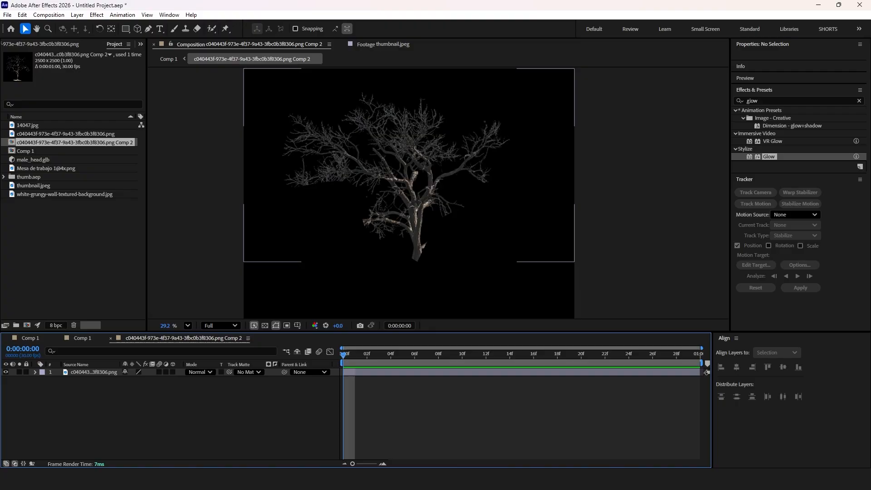
# Step: Move the masked tree down to about 1257, 1627 and duplicate its layer twice
pyautogui.moveTo(415, 195); pyautogui.dragTo(419, 218)
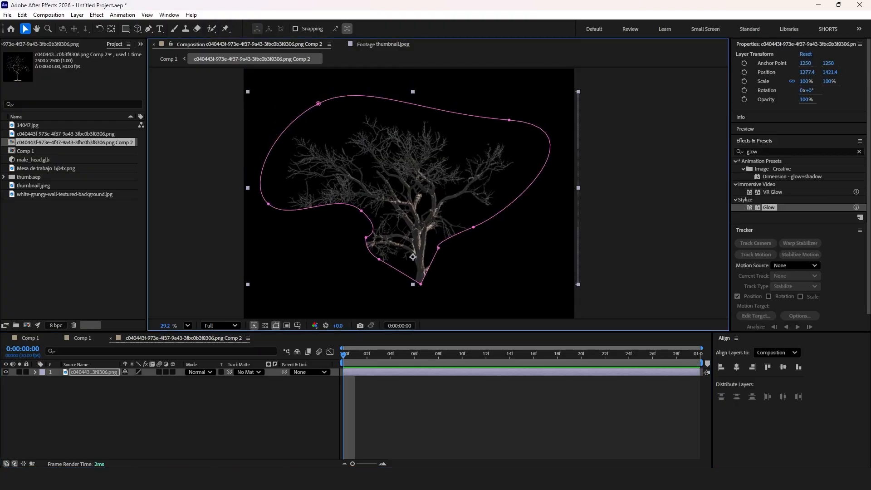
pyautogui.moveTo(412, 257); pyautogui.dragTo(409, 283)
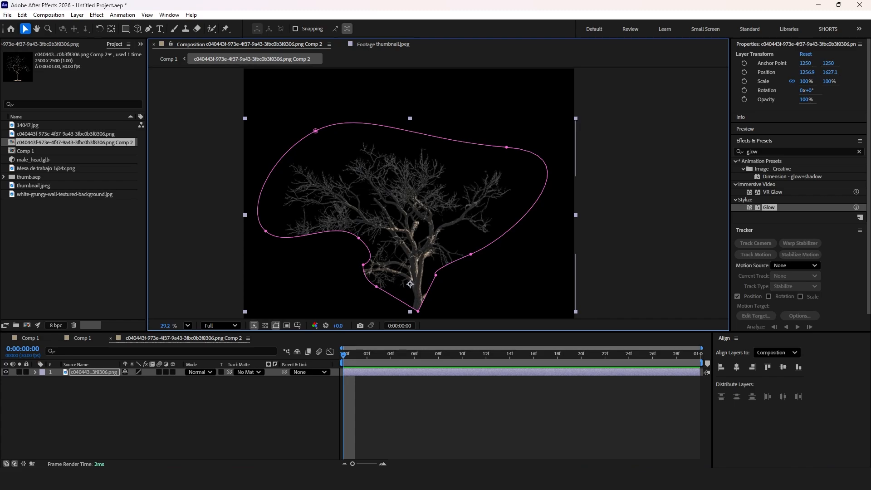
pyautogui.hotkey('ctrl', 'd')
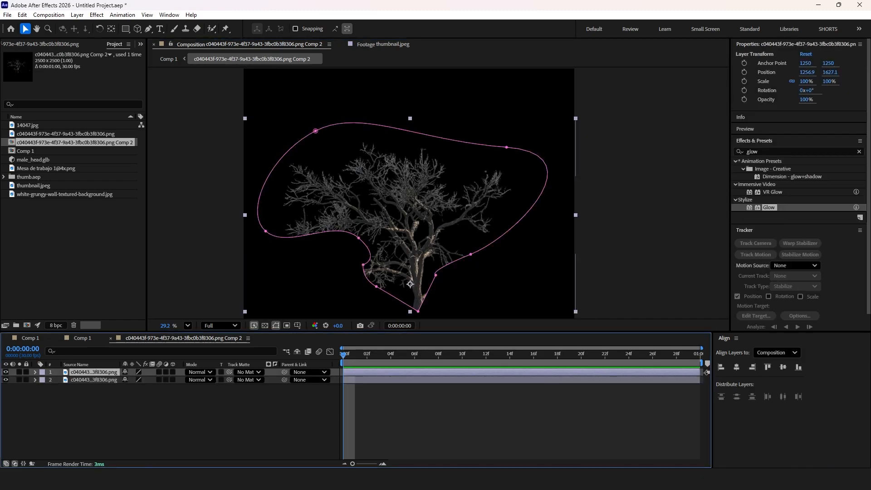
pyautogui.hotkey('ctrl', 'd')
# Step: Rotate the topmost tree copy to -17° and move it up the trunk to about 1219, 1308
pyautogui.moveTo(410, 284); pyautogui.dragTo(400, 248)
pyautogui.click(35, 371)
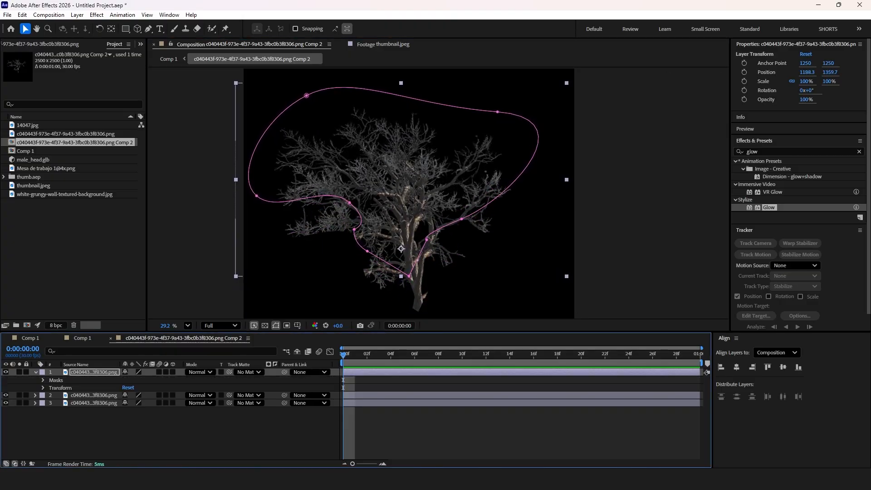
pyautogui.click(44, 388)
pyautogui.moveTo(132, 418); pyautogui.dragTo(124, 418)
pyautogui.moveTo(401, 248); pyautogui.dragTo(405, 241)
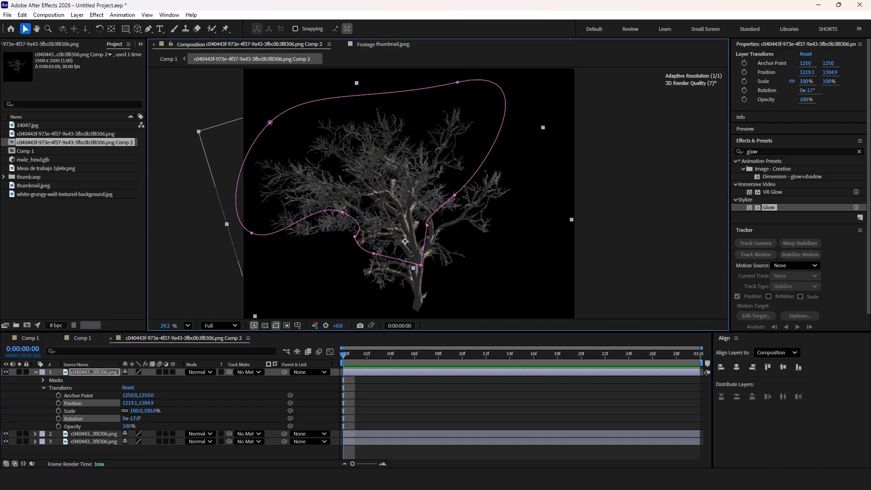
# Step: Rotate the second tree copy to 24° and move it up and to the right, to about 1425, 1247
pyautogui.click(409, 284)
pyautogui.click(36, 433)
pyautogui.click(44, 449)
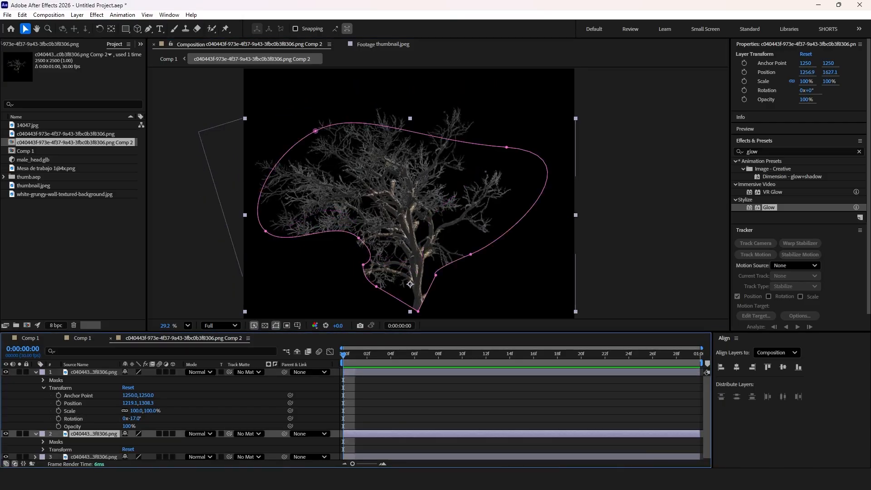
pyautogui.scroll(-2, 90, 435)
pyautogui.moveTo(132, 448); pyautogui.dragTo(143, 448)
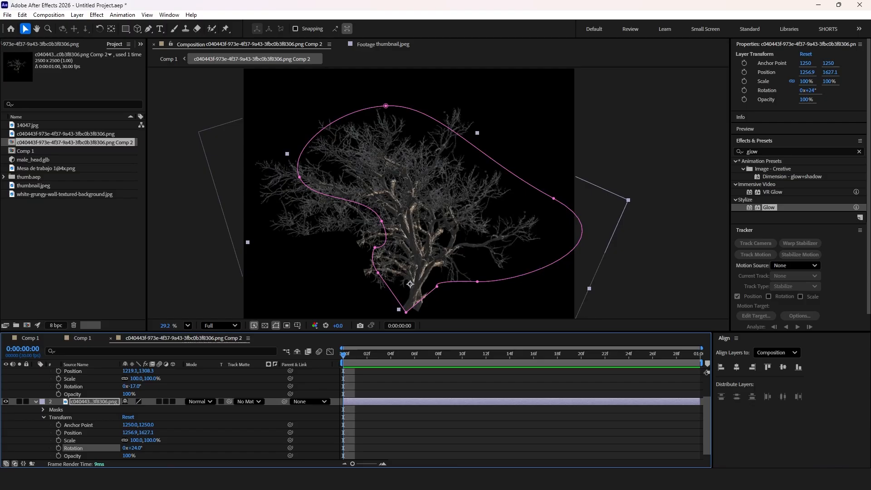
pyautogui.moveTo(410, 283); pyautogui.dragTo(432, 233)
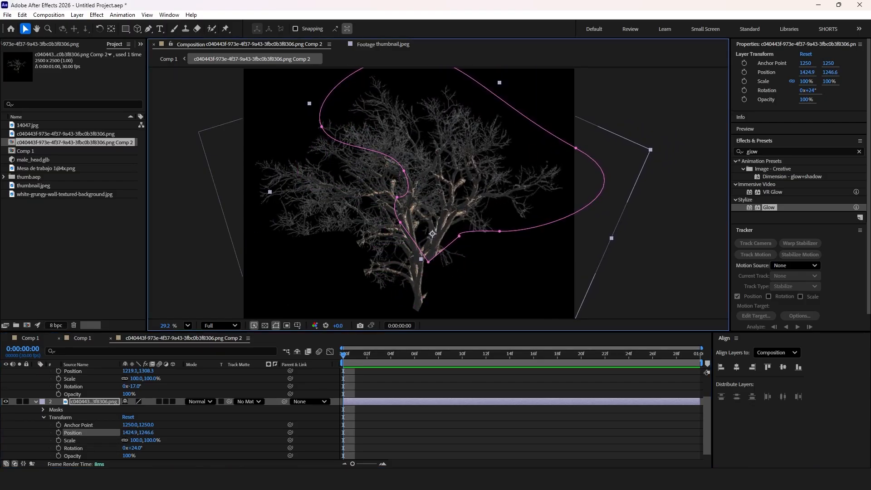
# Step: In Comp 1, move the tree precomposition down over the jaw and neck to about 634, 659
pyautogui.click(82, 338)
pyautogui.scroll(3, 367, 182)
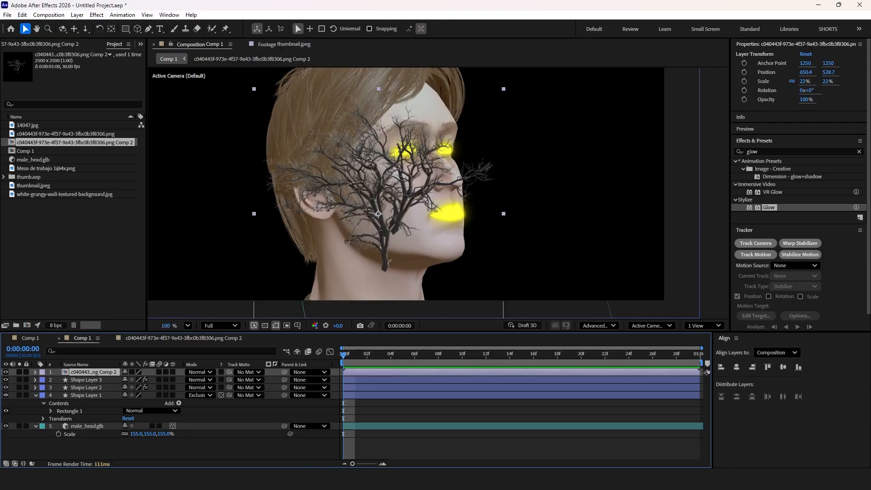
pyautogui.moveTo(416, 174); pyautogui.dragTo(408, 233)
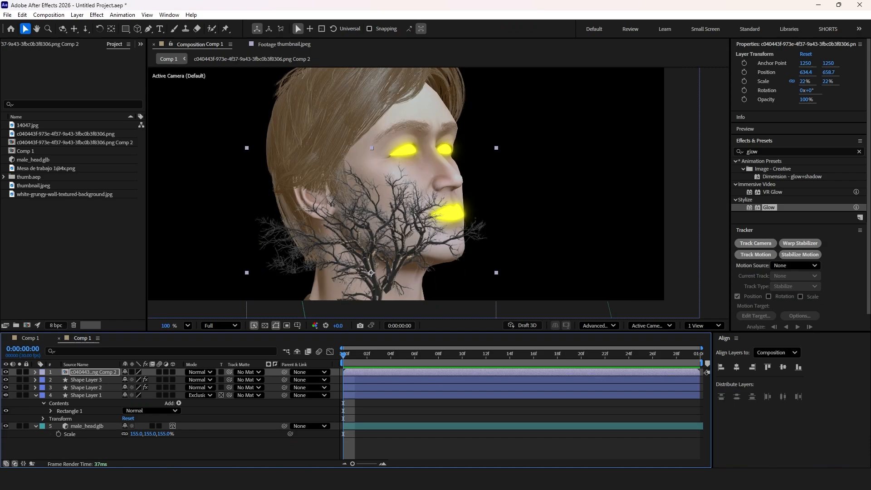
# Step: Open the tree precomposition and draw a rectangle about 3203 by 2623 px that covers the whole tree
pyautogui.doubleClick(396, 237)
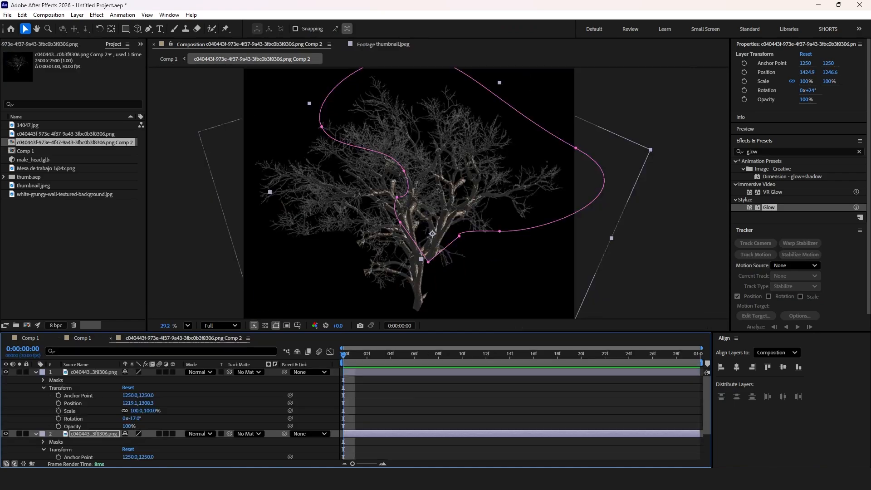
pyautogui.scroll(-2, 395, 237)
pyautogui.click(358, 206)
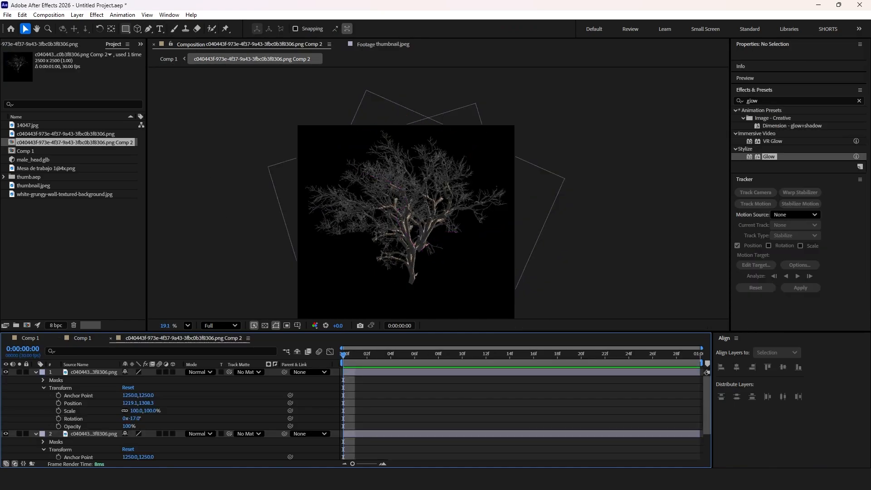
pyautogui.click(125, 28)
pyautogui.click(148, 29)
pyautogui.moveTo(259, 101); pyautogui.dragTo(539, 328)
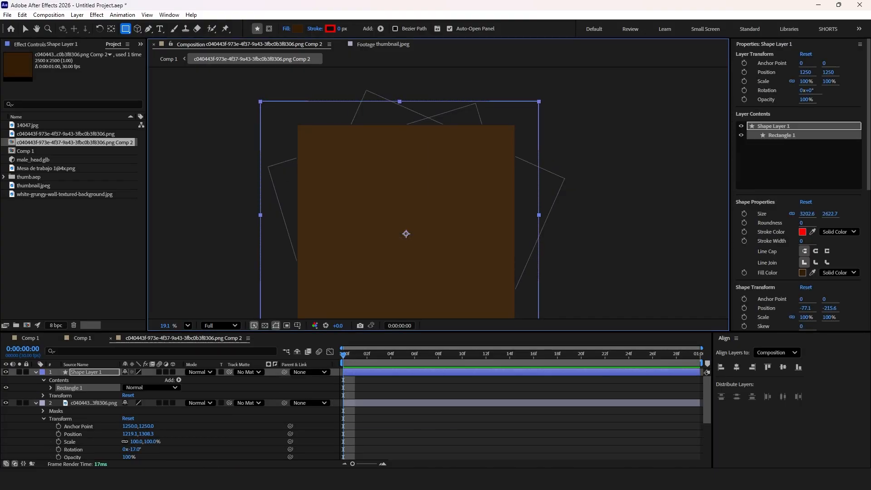
# Step: Fill the rectangle with yellow and preserve underlying transparency on its layer so it colours only the tree
pyautogui.click(298, 28)
pyautogui.moveTo(214, 234); pyautogui.dragTo(214, 229)
pyautogui.moveTo(173, 181); pyautogui.dragTo(176, 150)
pyautogui.click(281, 135)
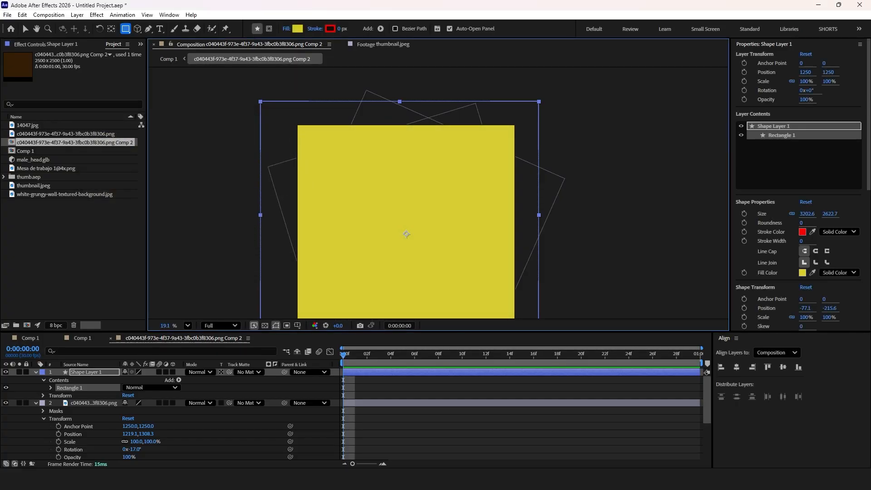
pyautogui.click(221, 372)
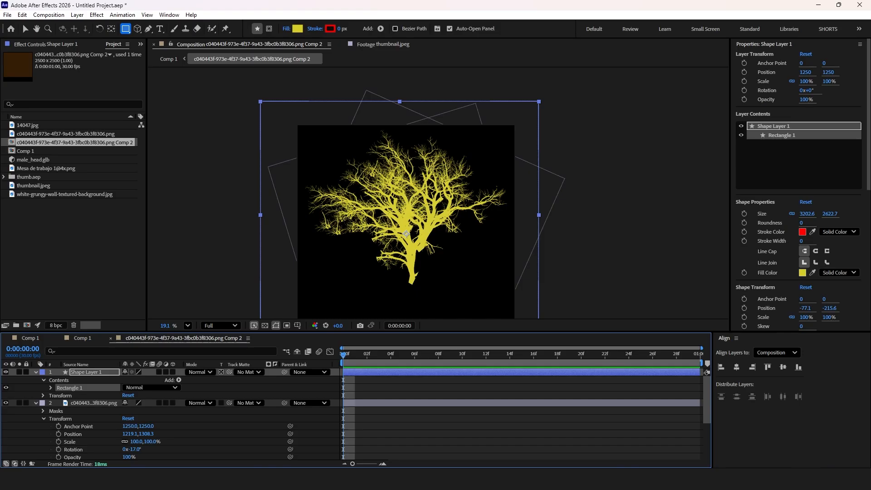
# Step: Return to Comp 1 and move the tree precomposition slightly down to about 635, 671
pyautogui.click(25, 29)
pyautogui.click(417, 430)
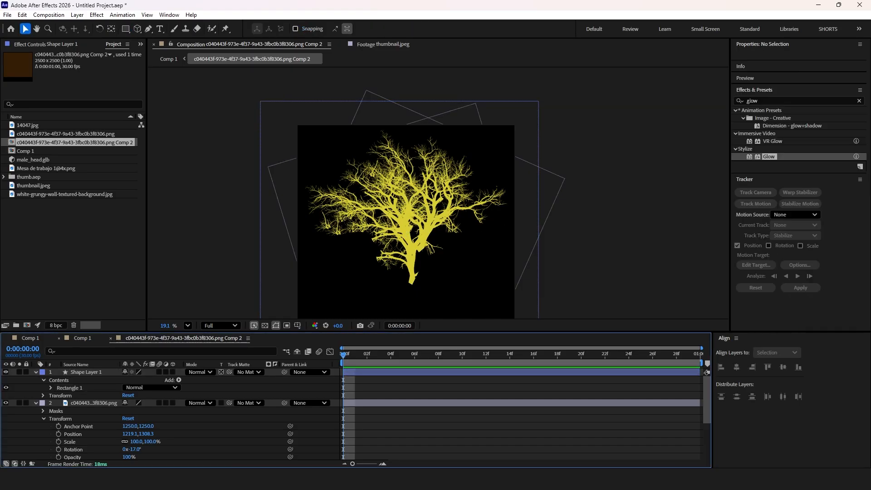
pyautogui.click(86, 337)
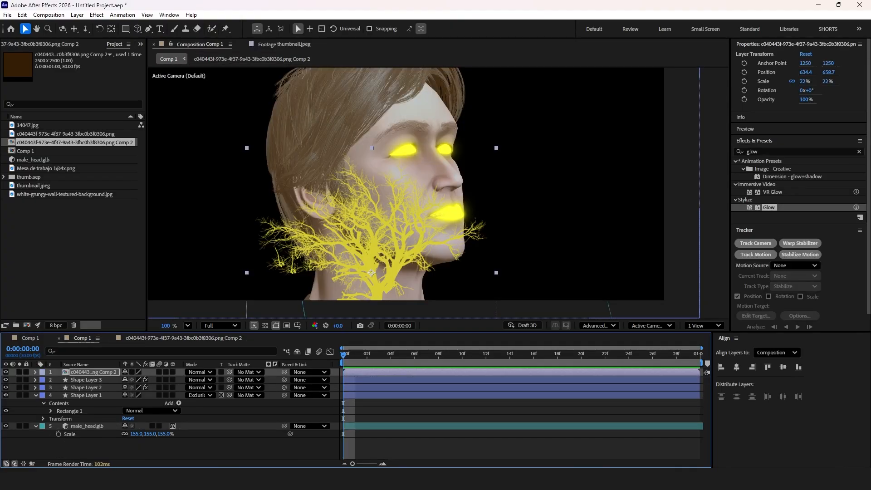
pyautogui.moveTo(376, 254); pyautogui.dragTo(377, 260)
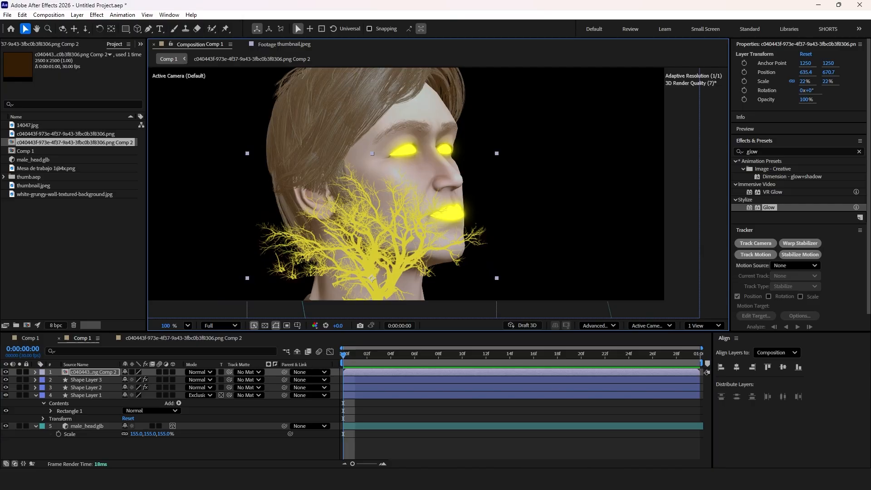
# Step: Draw a closed Pen mask on the tree precomposition along the ear, sideburn and back of the hair
pyautogui.click(94, 372)
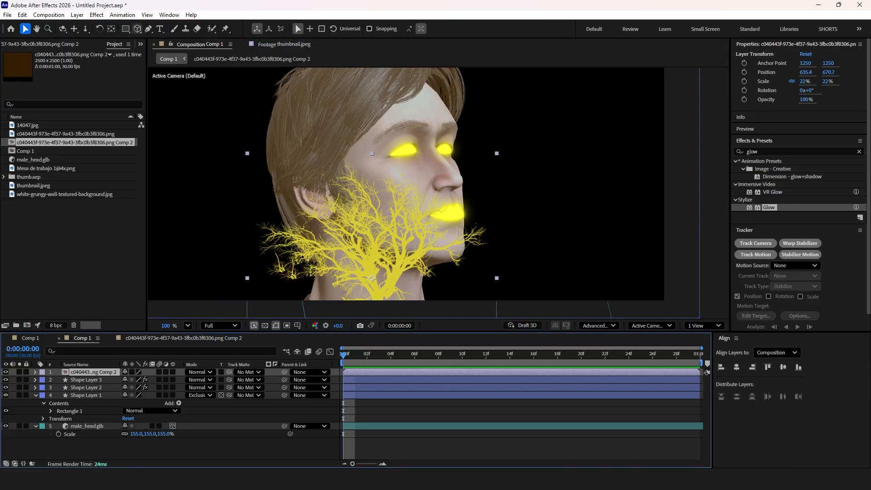
pyautogui.click(148, 29)
pyautogui.scroll(2, 331, 198)
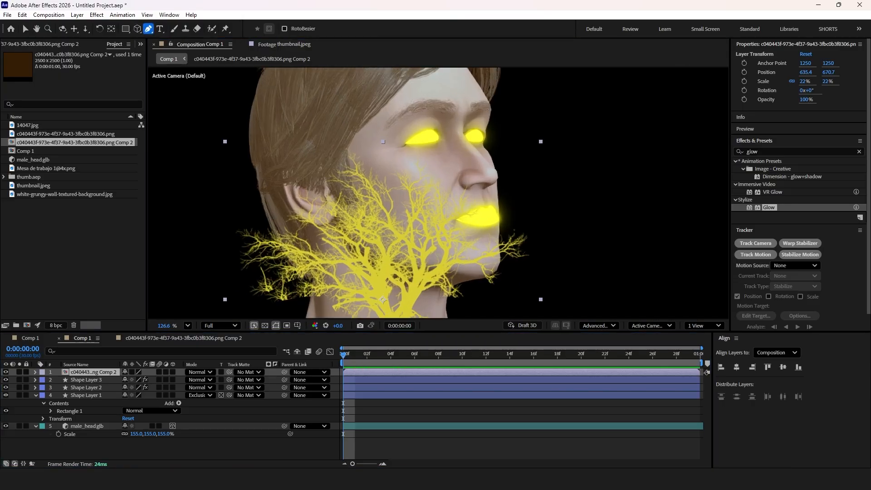
pyautogui.click(305, 274)
pyautogui.moveTo(307, 234); pyautogui.dragTo(291, 176)
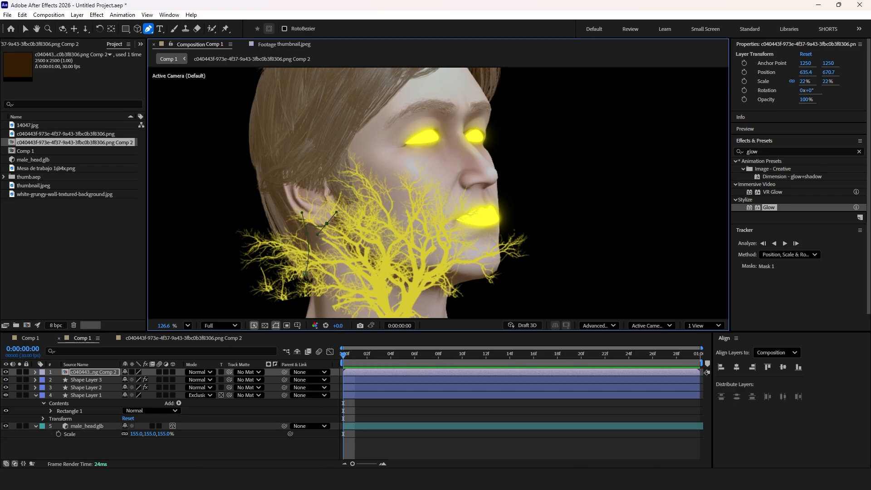
pyautogui.click(308, 187)
pyautogui.moveTo(334, 203); pyautogui.dragTo(340, 206)
pyautogui.moveTo(358, 201); pyautogui.dragTo(359, 198)
pyautogui.moveTo(348, 150); pyautogui.dragTo(347, 142)
pyautogui.click(226, 106)
pyautogui.click(221, 250)
pyautogui.click(285, 278)
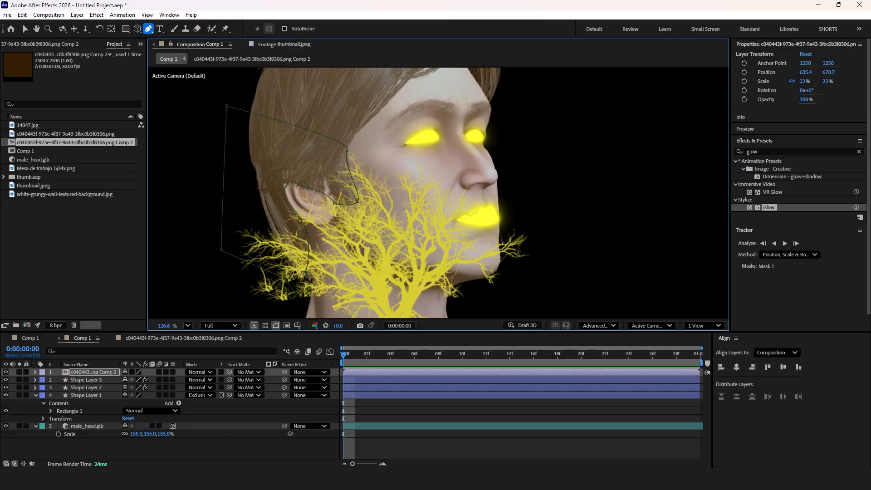
pyautogui.click(305, 273)
pyautogui.press('v')
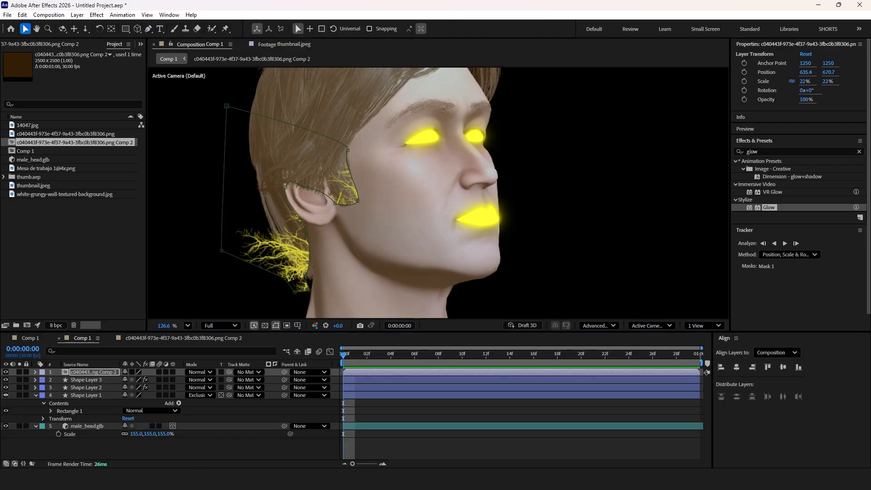
# Step: Invert Mask 1 on the tree precomposition to hide the branches over the hair
pyautogui.click(35, 372)
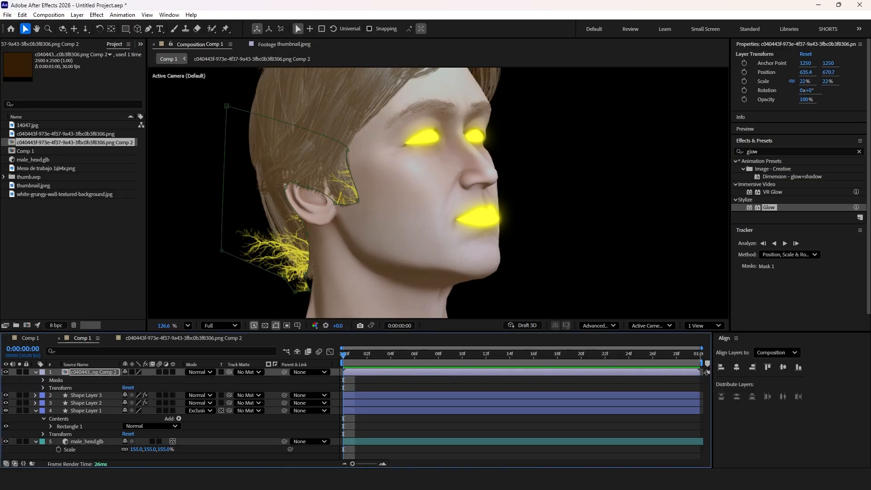
pyautogui.click(43, 380)
pyautogui.click(156, 387)
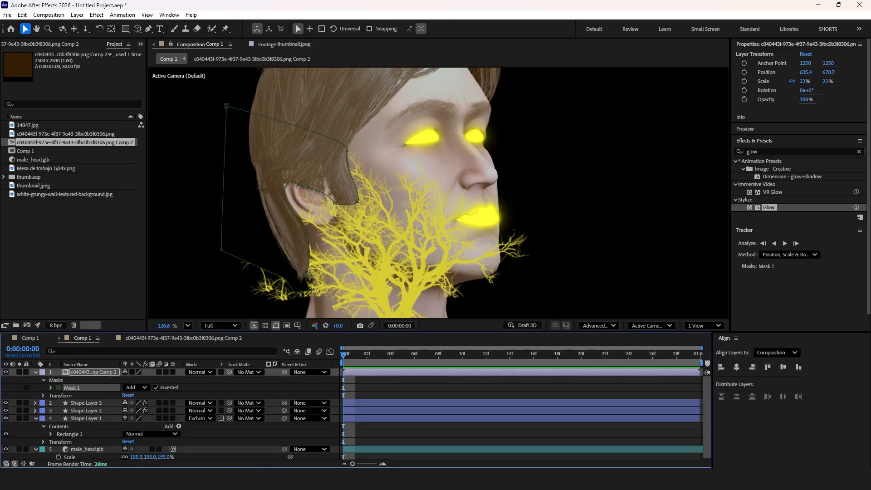
# Step: Extend the lower part of the mask outward to cover the stray branches behind the neck
pyautogui.press('g')
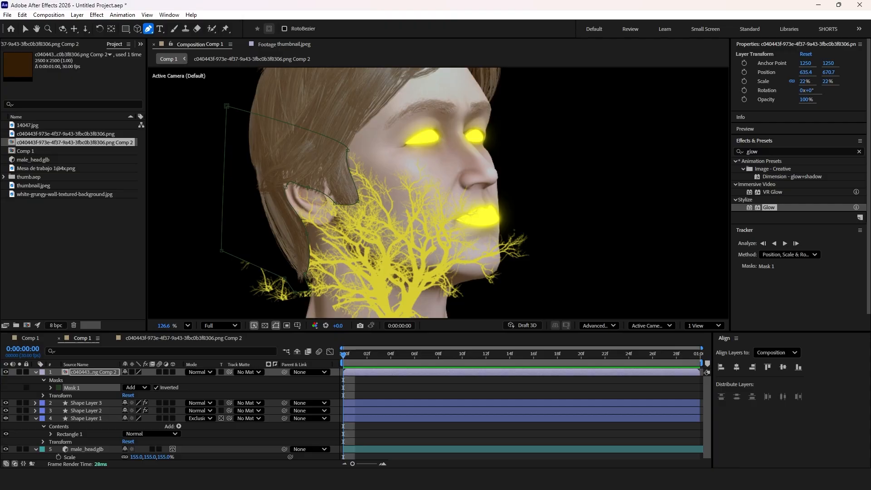
pyautogui.moveTo(294, 292); pyautogui.dragTo(307, 316)
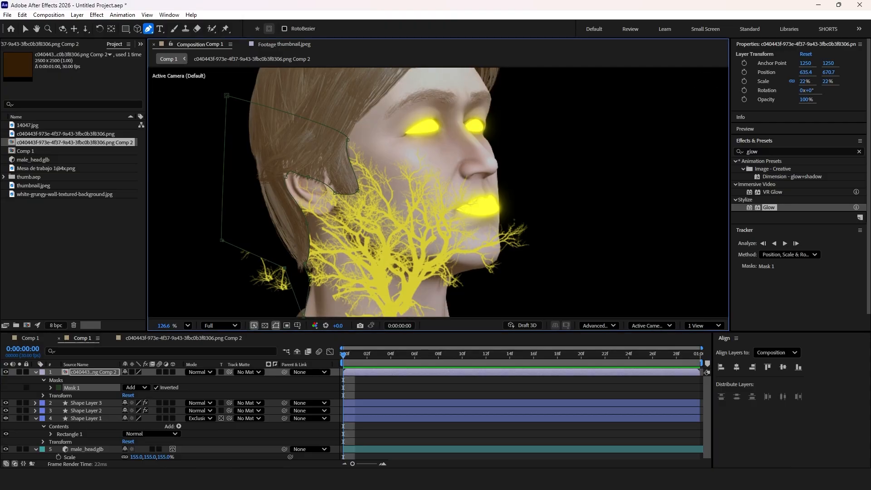
pyautogui.moveTo(283, 269); pyautogui.dragTo(232, 307)
pyautogui.press('v')
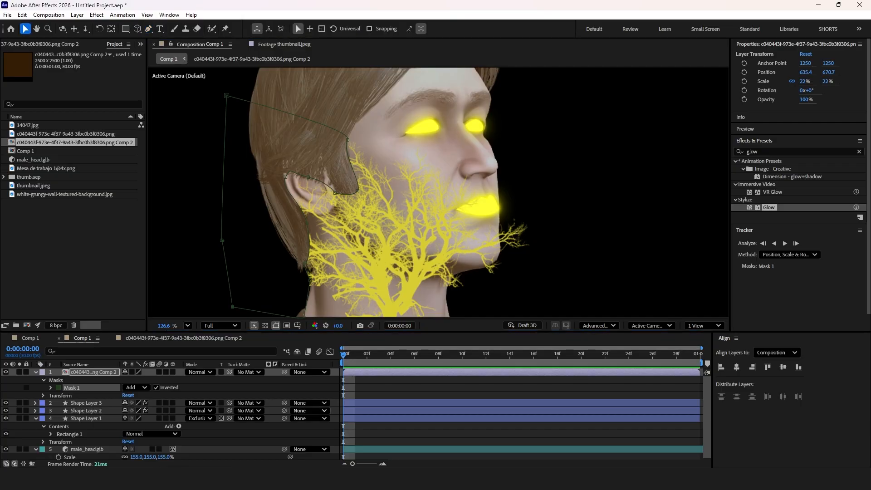
# Step: Set the feather of the tree's mask to 51 pixels
pyautogui.click(50, 388)
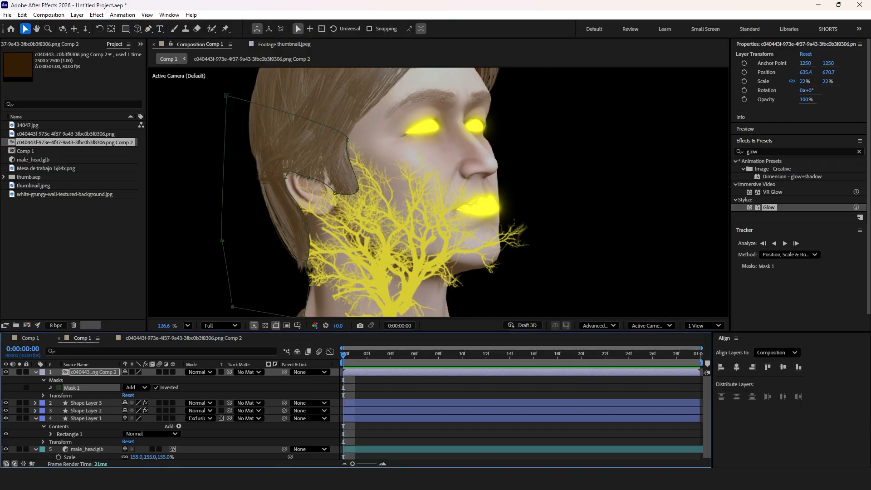
pyautogui.moveTo(133, 403); pyautogui.dragTo(157, 403)
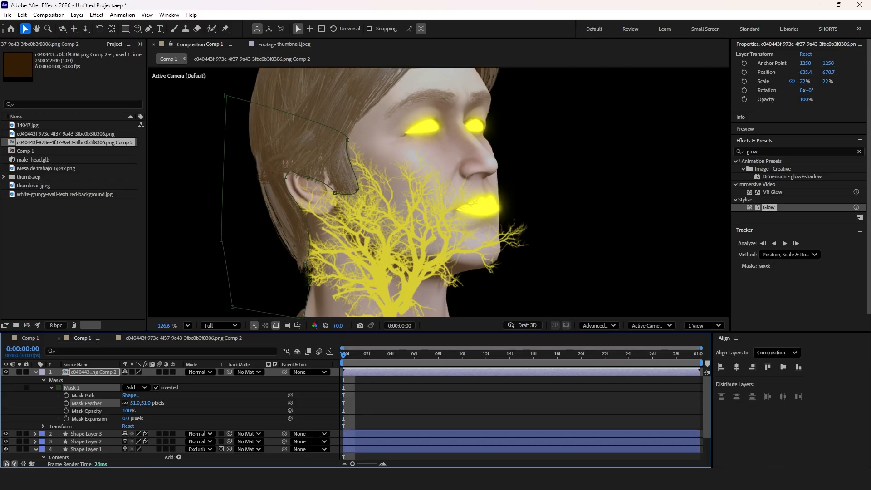
pyautogui.press('F2')
pyautogui.scroll(-5, 363, 183)
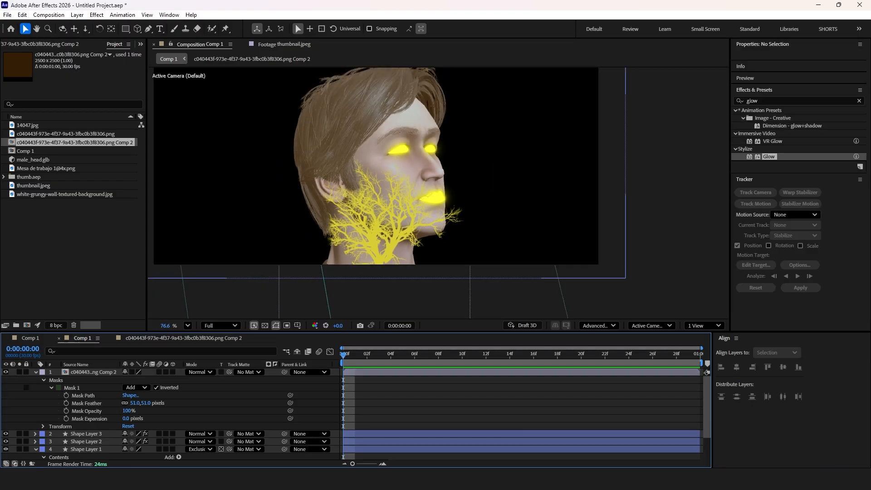
# Step: Draw a rectangle about 785 by 751 px over the entire head in Comp 1
pyautogui.moveTo(385, 172); pyautogui.dragTo(396, 228)
pyautogui.press('q')
pyautogui.moveTo(249, 88); pyautogui.dragTo(521, 349)
pyautogui.scroll(-3, 435, 222)
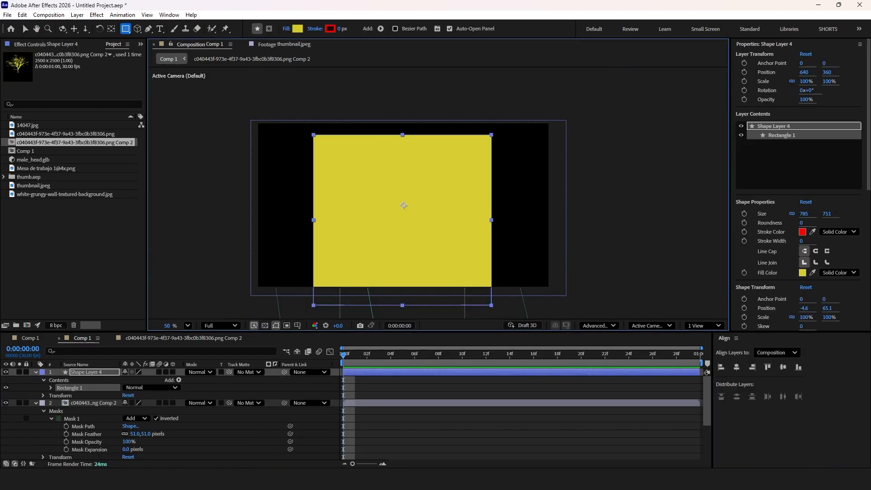
# Step: Change the new rectangle's fill to dark brown, 54341F
pyautogui.click(297, 28)
pyautogui.moveTo(214, 229); pyautogui.dragTo(214, 240)
pyautogui.click(164, 209)
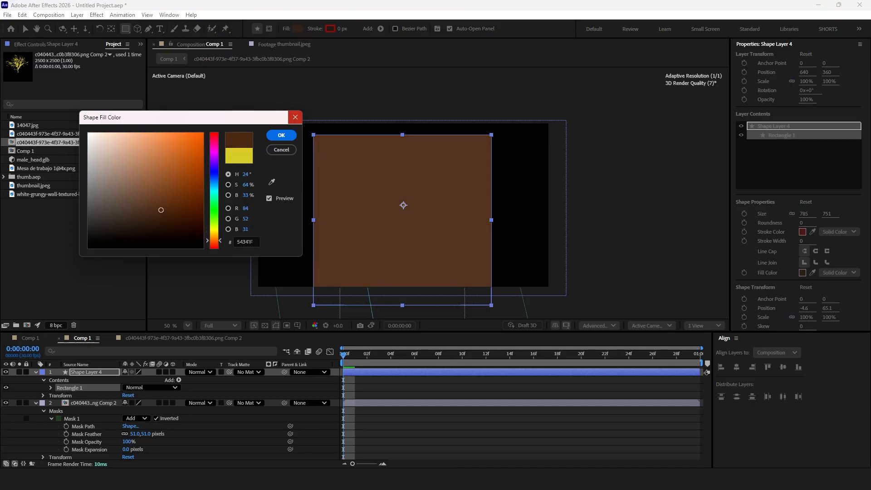
pyautogui.click(295, 117)
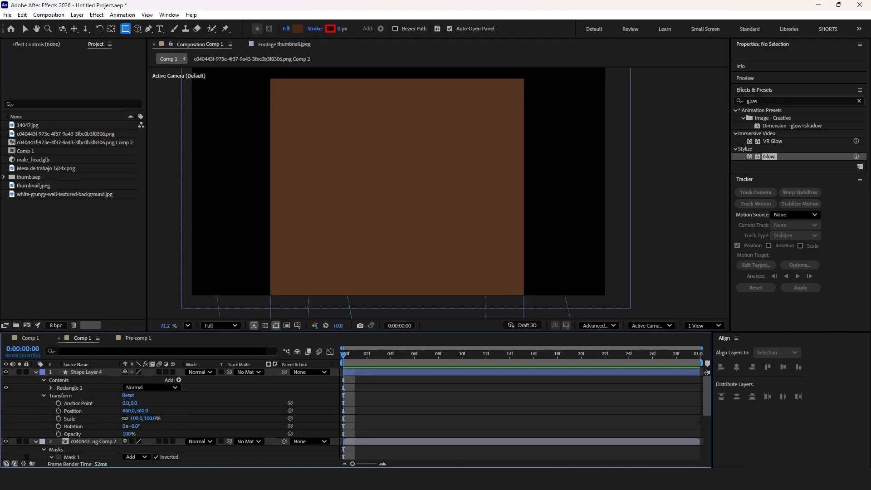
# Step: Preserve underlying transparency on the brown rectangle layer and set its blending mode to Hard Mix
pyautogui.press('v')
pyautogui.click(221, 372)
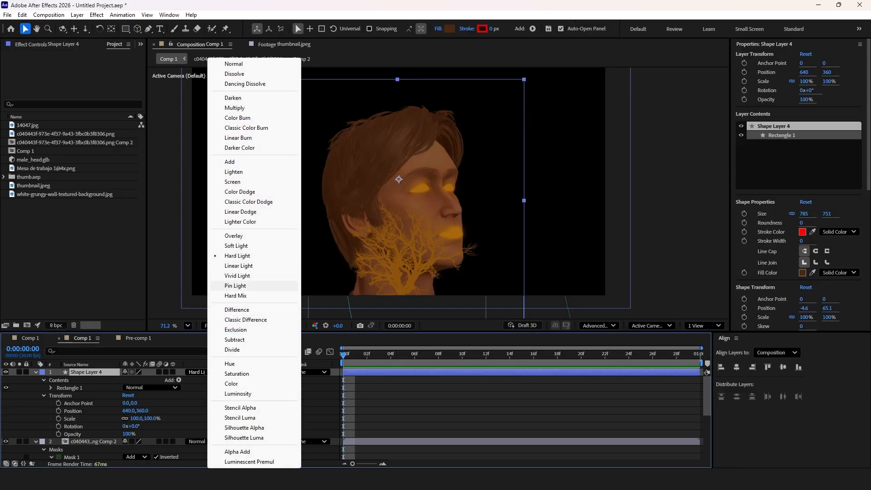
pyautogui.click(236, 296)
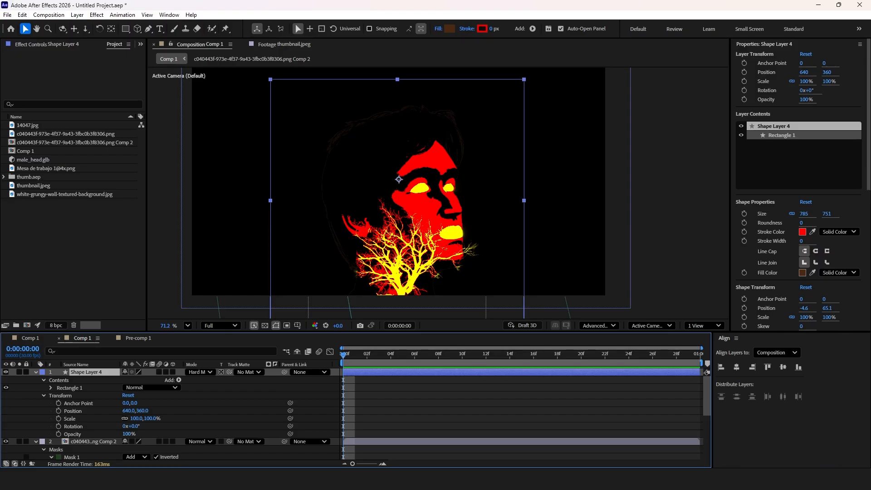
# Step: Lower the rectangle layer's opacity to 67% and preserve underlying transparency on the tree precomposition layer
pyautogui.moveTo(127, 434); pyautogui.dragTo(111, 434)
pyautogui.scroll(-1, 356, 413)
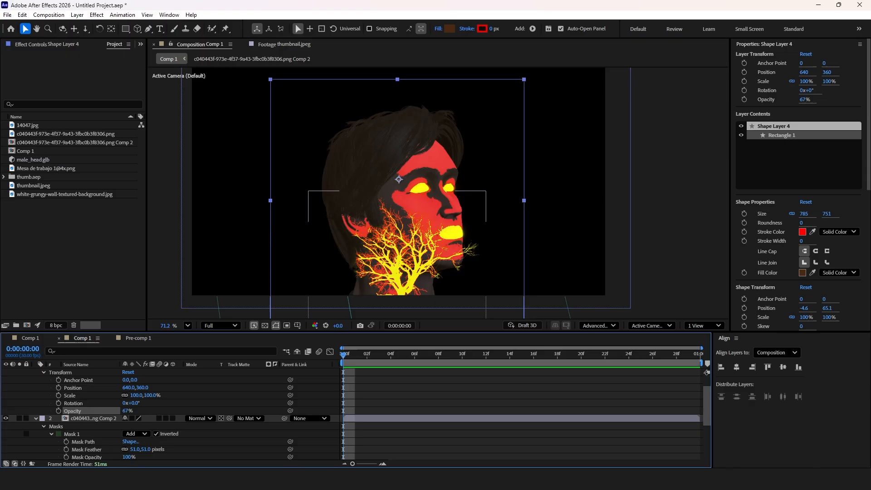
pyautogui.click(221, 418)
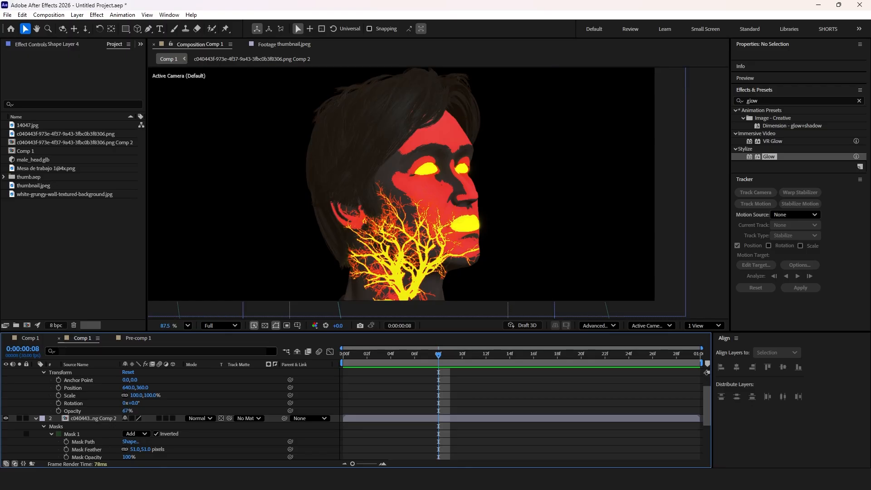
# Step: Collapse the layers and pre-compose all six as "head", moving all attributes into the new composition
pyautogui.scroll(2, 170, 413)
pyautogui.click(36, 372)
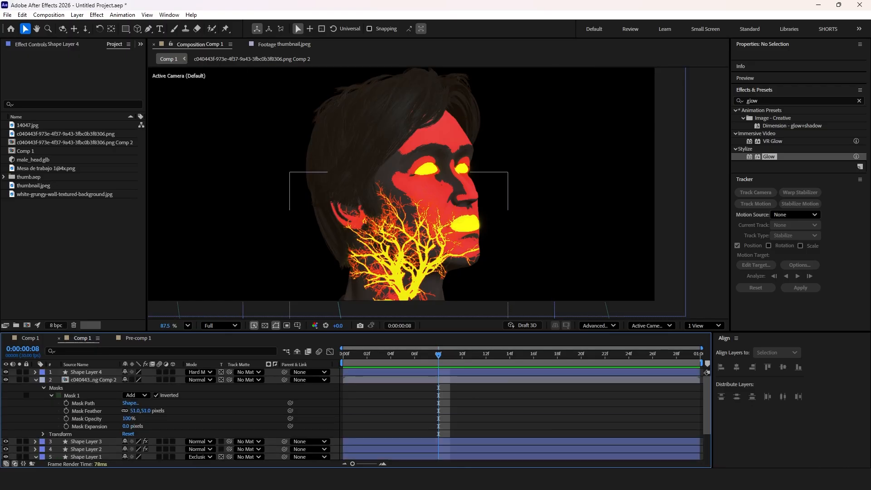
pyautogui.click(35, 379)
pyautogui.click(35, 403)
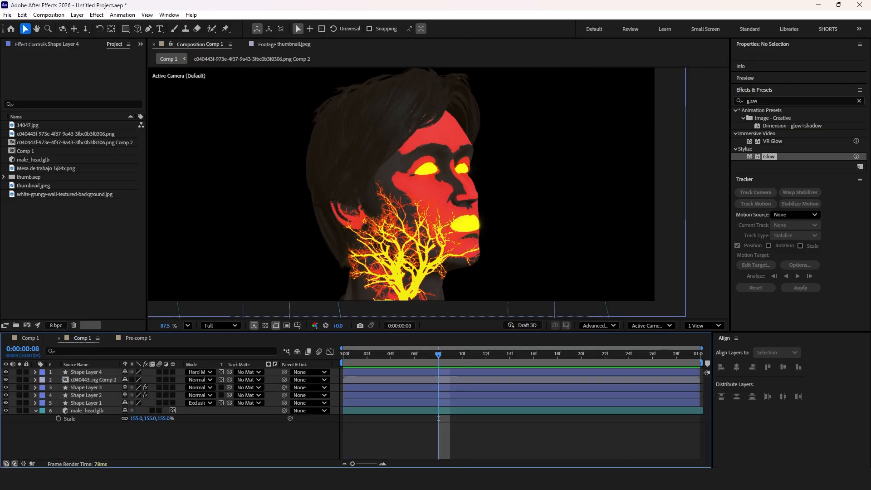
pyautogui.click(35, 410)
pyautogui.hotkey('ctrl', 'a')
pyautogui.rightClick(97, 379)
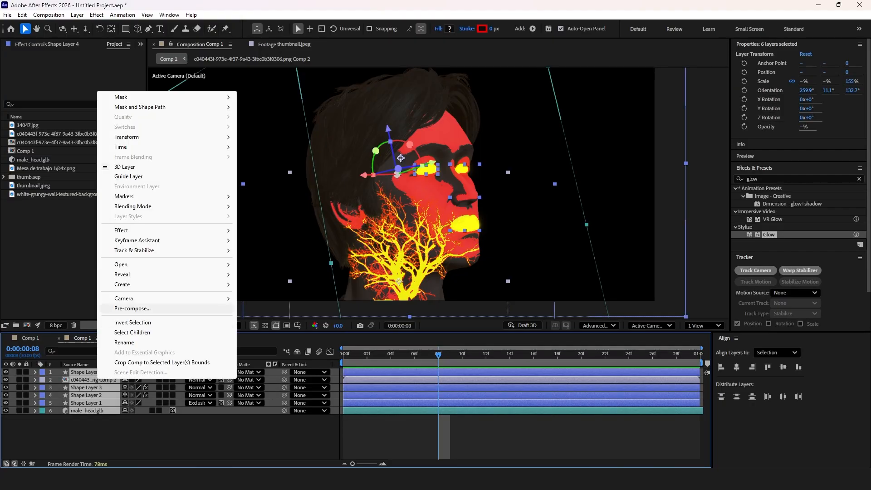
pyautogui.click(132, 308)
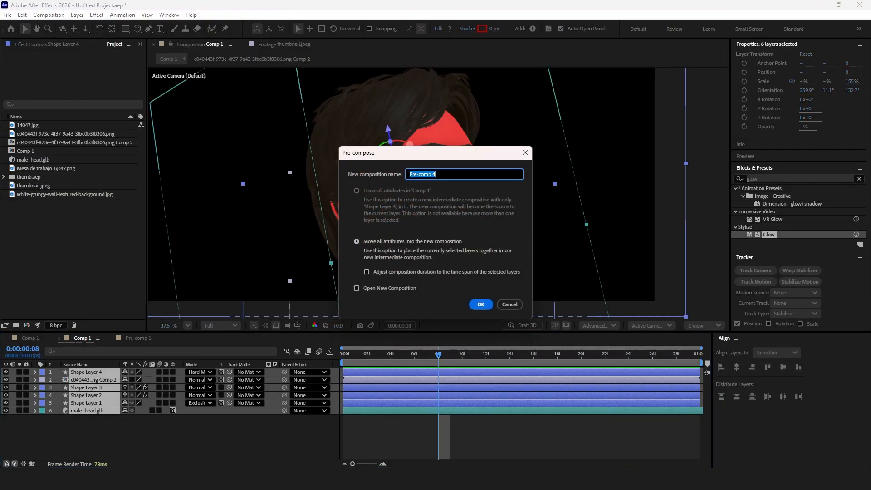
pyautogui.write('head')
pyautogui.press('Return')
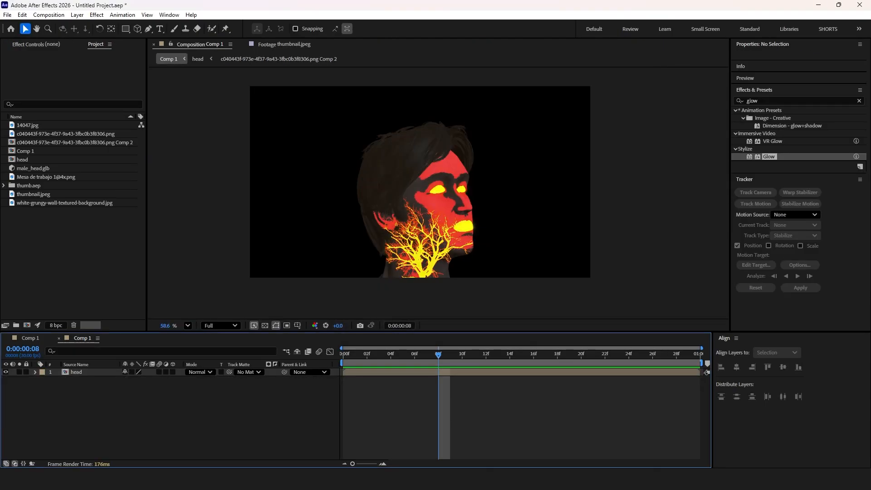
# Step: Add 14047.jpg to Comp 1 as a background layer beneath the head precomposition
pyautogui.click(28, 125)
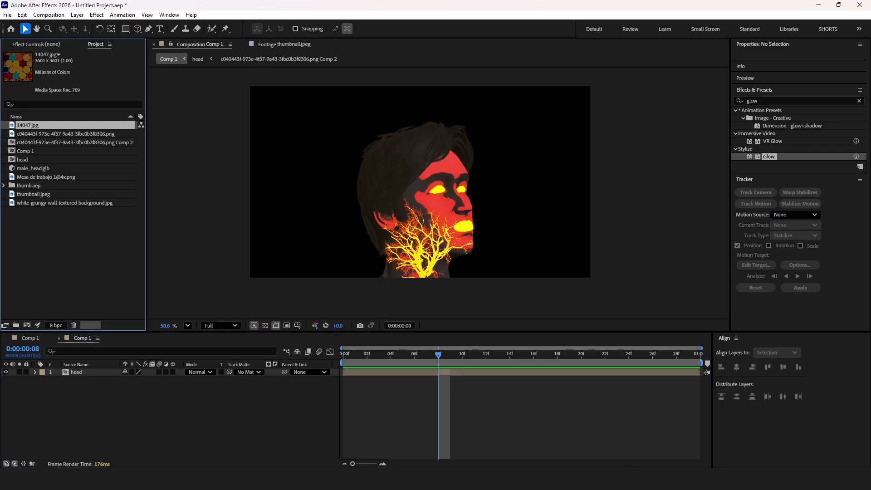
pyautogui.moveTo(28, 126); pyautogui.dragTo(96, 379)
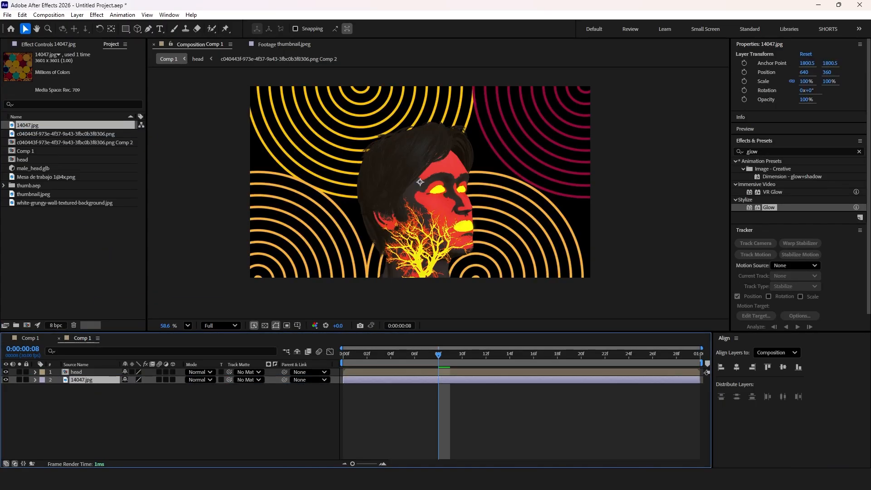
# Step: Scale the 14047.jpg background layer down to 21%
pyautogui.click(35, 380)
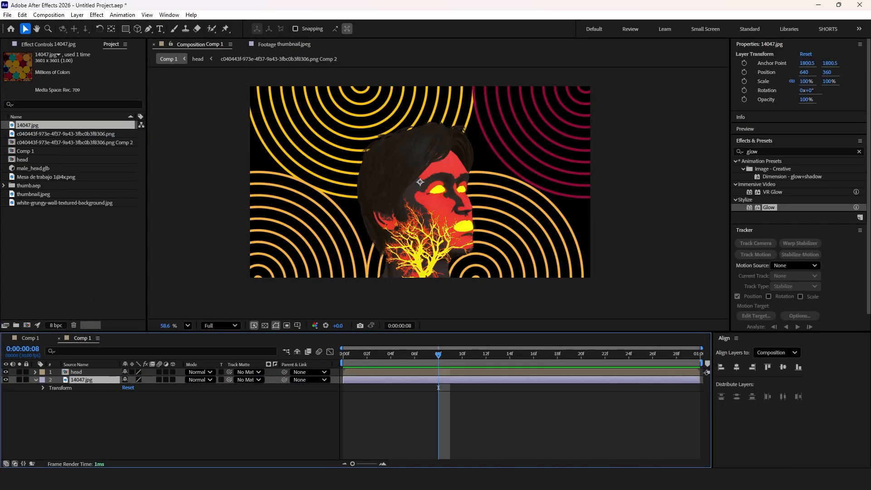
pyautogui.click(43, 388)
pyautogui.moveTo(151, 410); pyautogui.dragTo(115, 410)
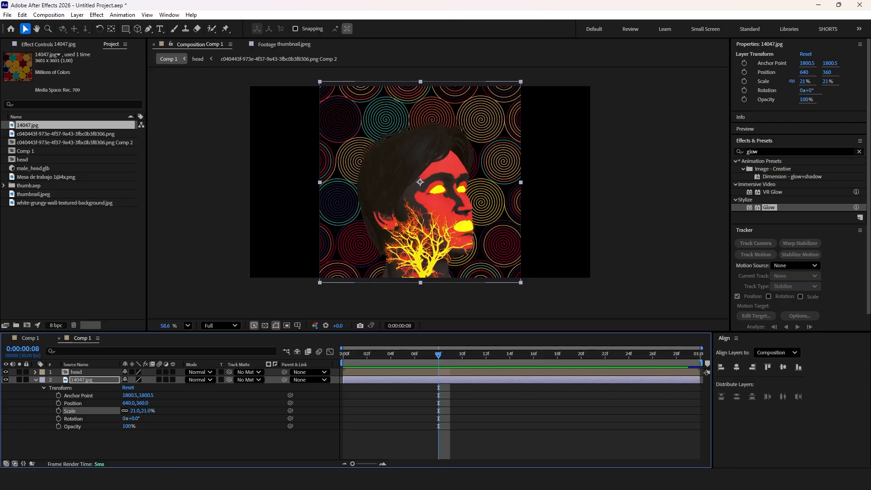
# Step: Apply CC RepeTile to the 14047.jpg layer with Expand Right 1262, Expand Left 1257 and Blend Borders 100%
pyautogui.click(767, 151)
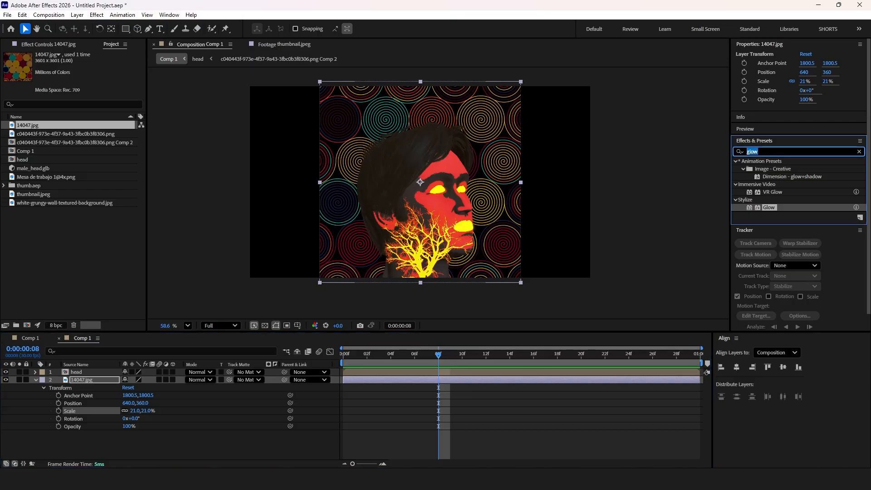
pyautogui.write('cc repe')
pyautogui.moveTo(767, 170); pyautogui.dragTo(105, 379)
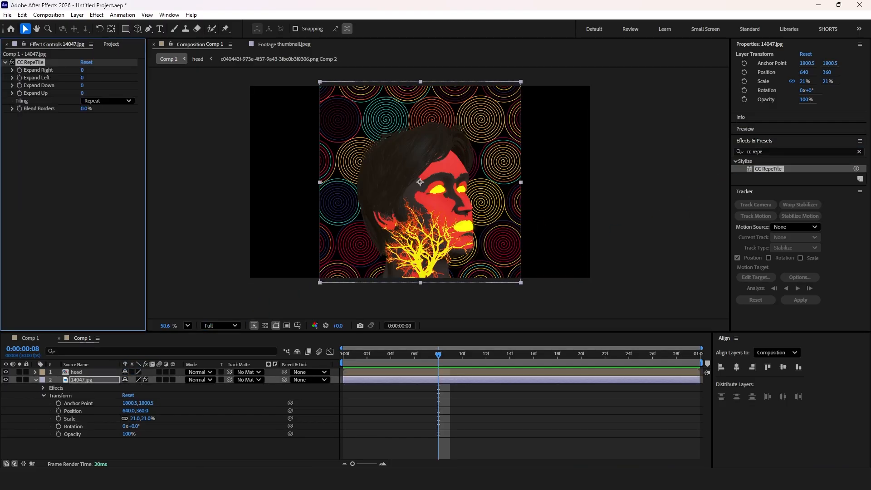
pyautogui.moveTo(82, 70); pyautogui.dragTo(118, 70)
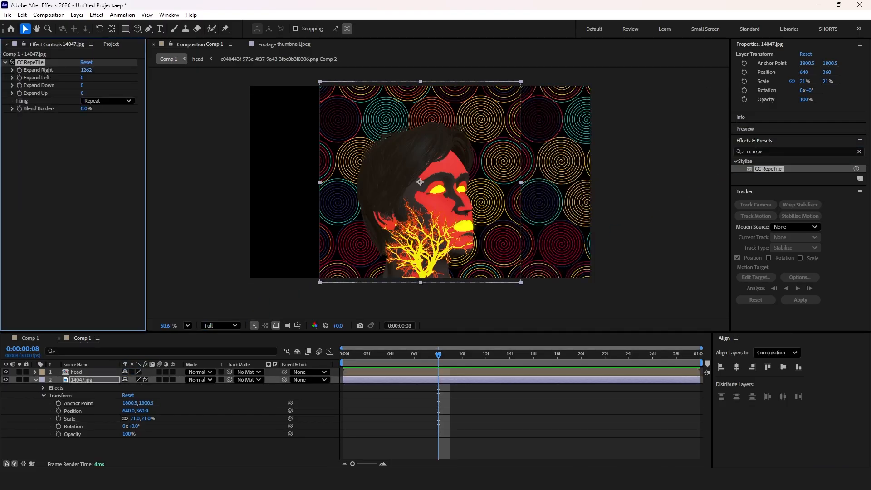
pyautogui.moveTo(83, 78); pyautogui.dragTo(652, 78)
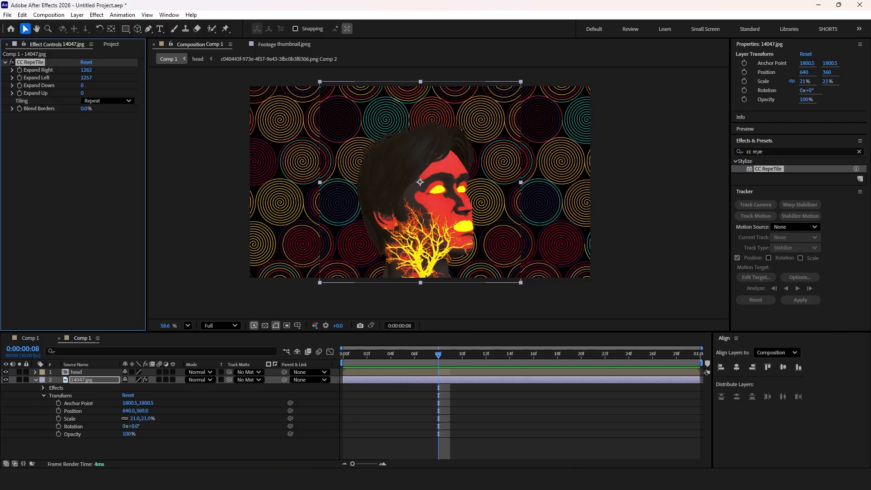
pyautogui.moveTo(85, 108); pyautogui.dragTo(132, 109)
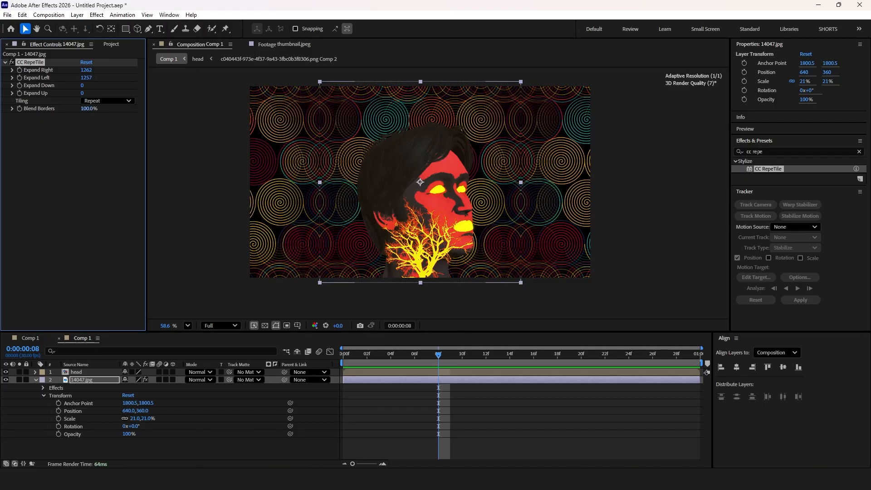
pyautogui.click(217, 449)
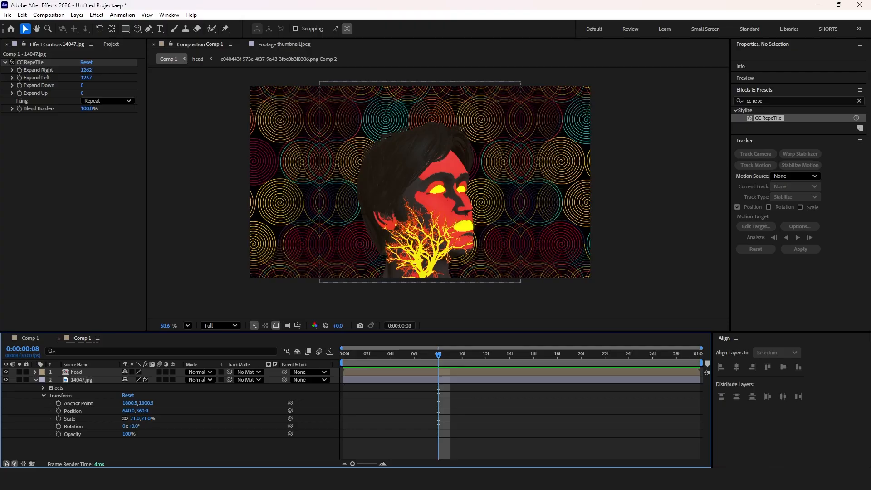
# Step: Import 3998769.jpg into the project and check the whole image in the footage viewer
pyautogui.click(111, 44)
pyautogui.click(72, 258)
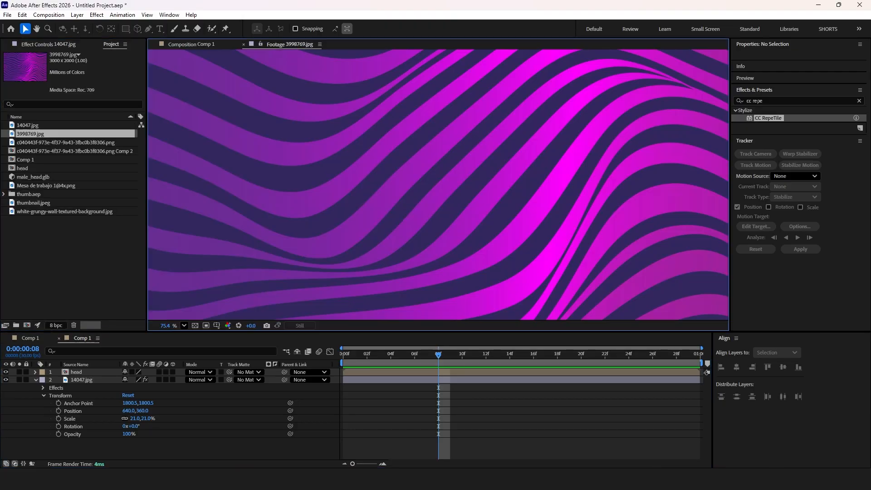
pyautogui.scroll(-6, 407, 170)
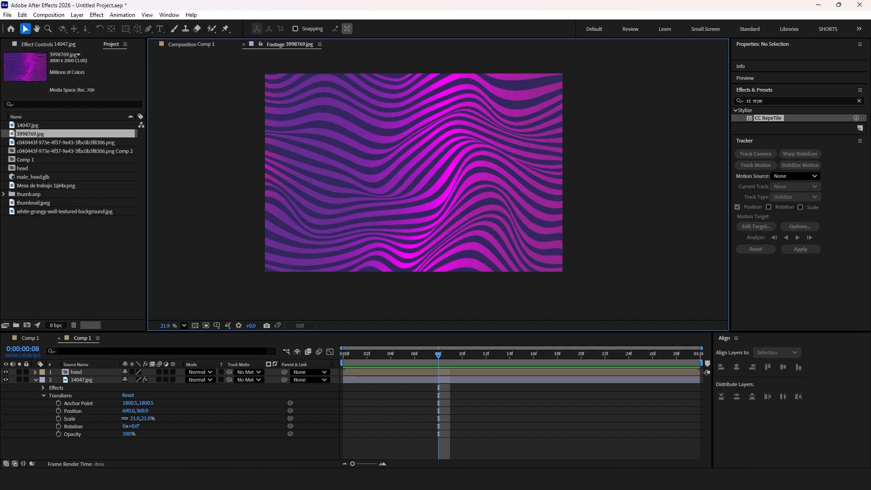
pyautogui.click(244, 44)
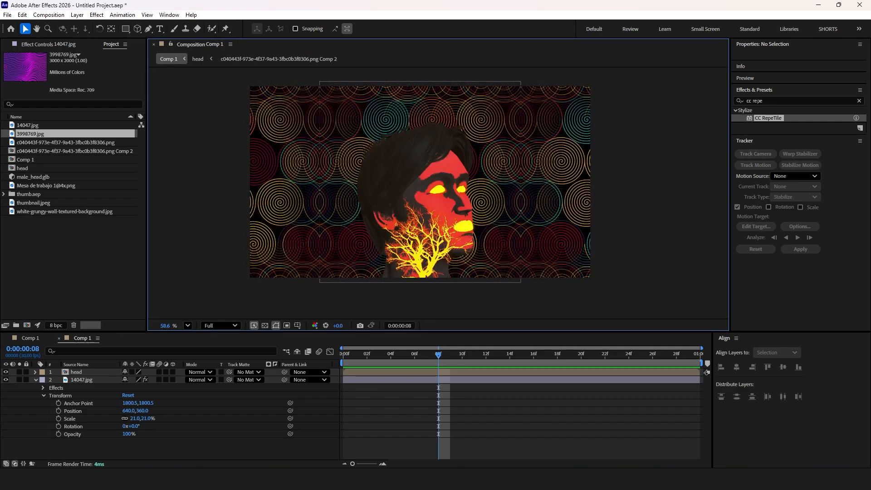
# Step: Add 3998769.jpg to Comp 1 between the head and 14047.jpg layers and lower its opacity to 36%
pyautogui.moveTo(30, 134); pyautogui.dragTo(101, 376)
pyautogui.click(36, 380)
pyautogui.moveTo(127, 426); pyautogui.dragTo(101, 426)
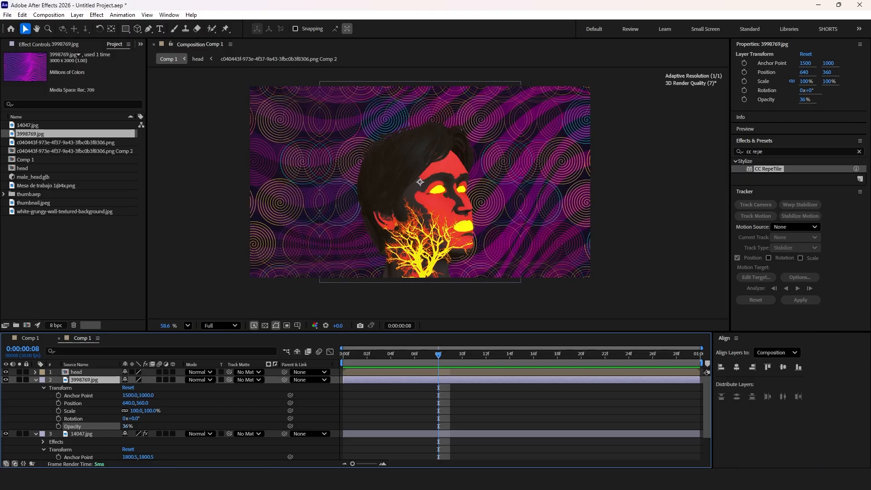
# Step: Create an adjustment layer above the 3998769.jpg layer and beneath the head
pyautogui.rightClick(379, 400)
pyautogui.moveTo(408, 288)
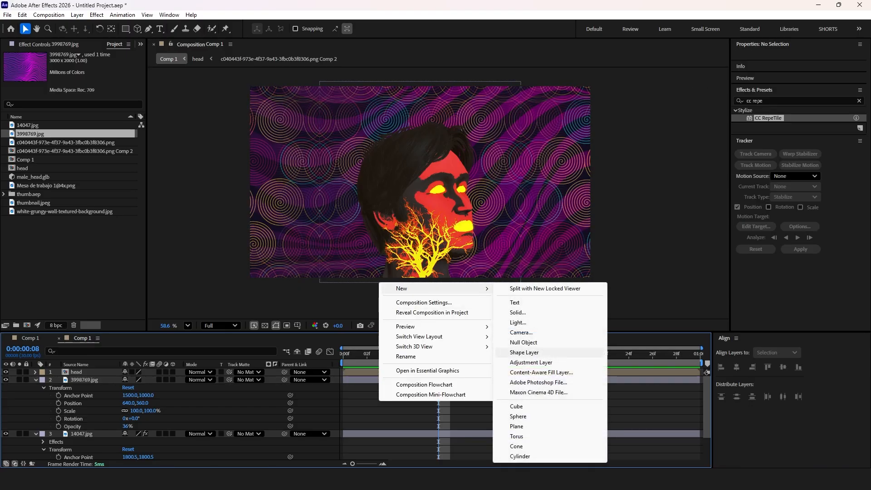
pyautogui.click(530, 362)
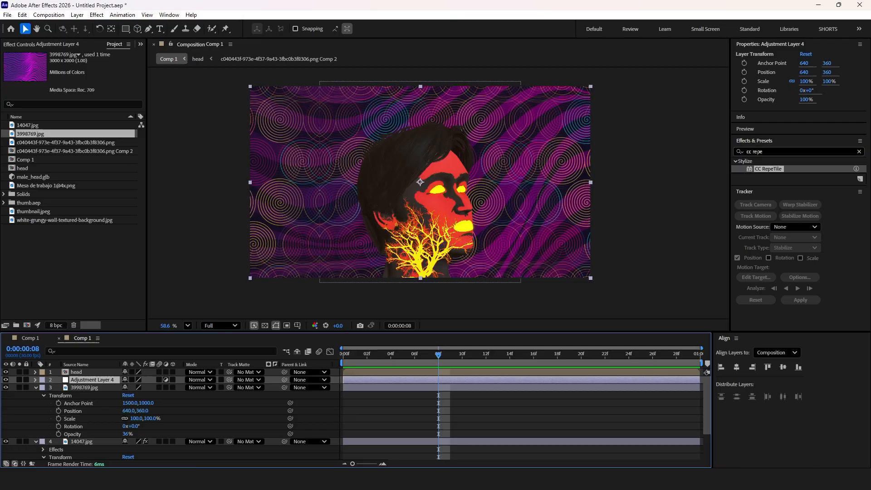
# Step: Apply CC Vignette to the adjustment layer and set its Amount to 373
pyautogui.click(778, 151)
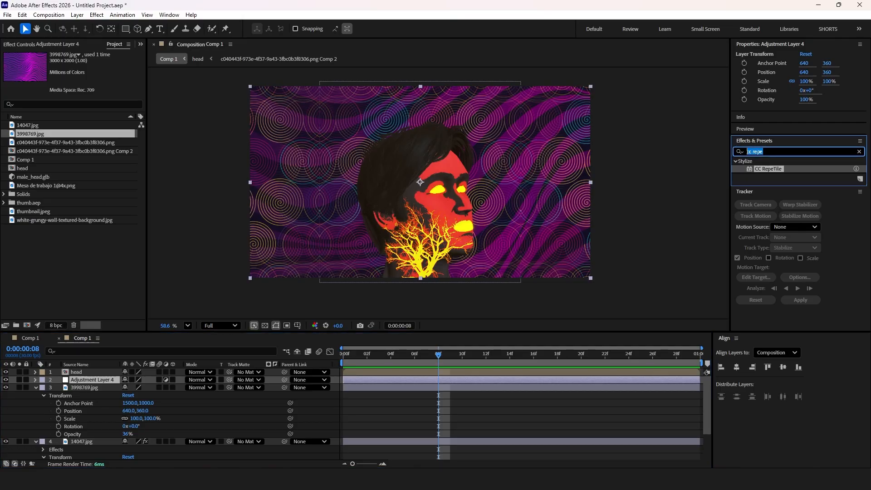
pyautogui.write('cc v')
pyautogui.moveTo(767, 184); pyautogui.dragTo(86, 381)
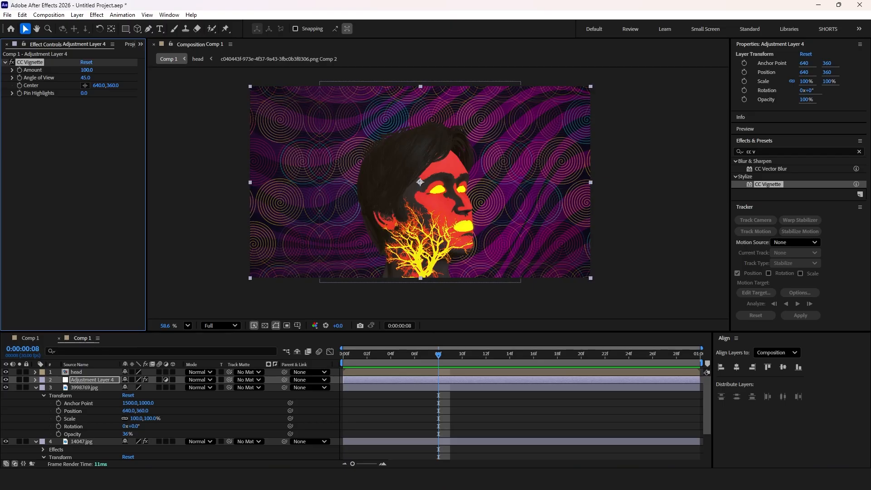
pyautogui.moveTo(86, 70); pyautogui.dragTo(210, 70)
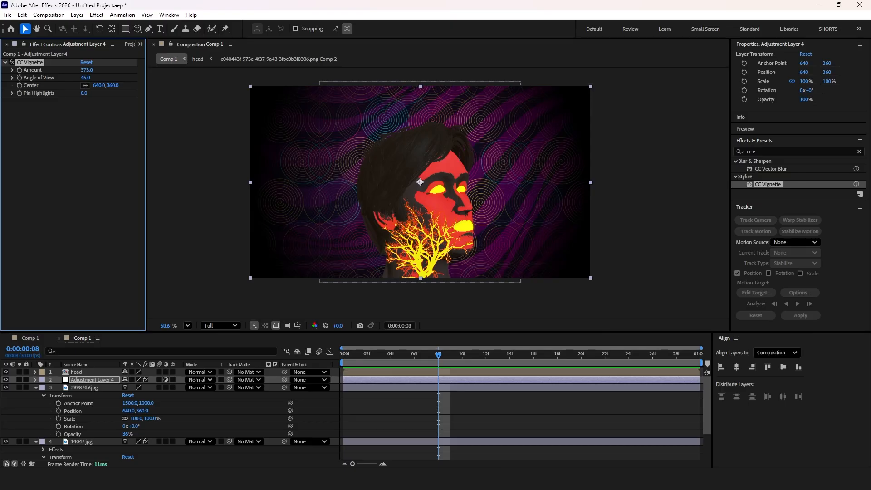
pyautogui.click(217, 418)
# Step: Add a paragraph text layer reading "D M T" across the upper part of the composition
pyautogui.click(159, 29)
pyautogui.moveTo(319, 95); pyautogui.dragTo(535, 183)
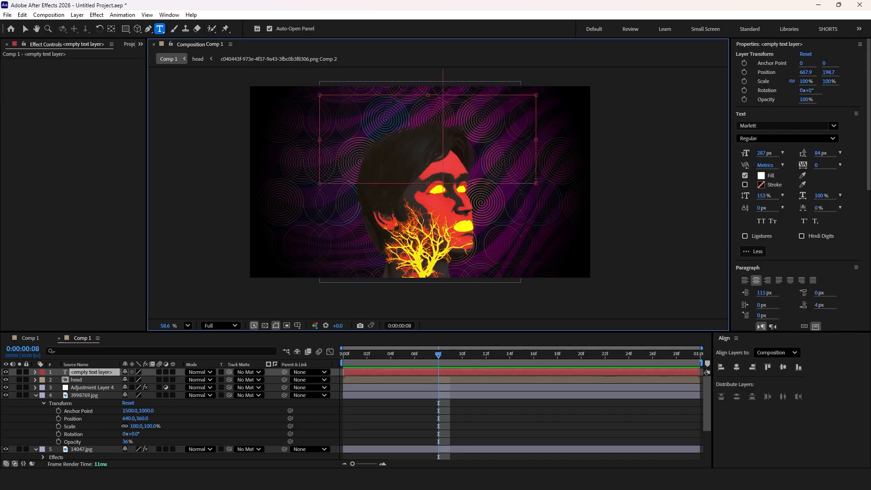
pyautogui.write('D M T')
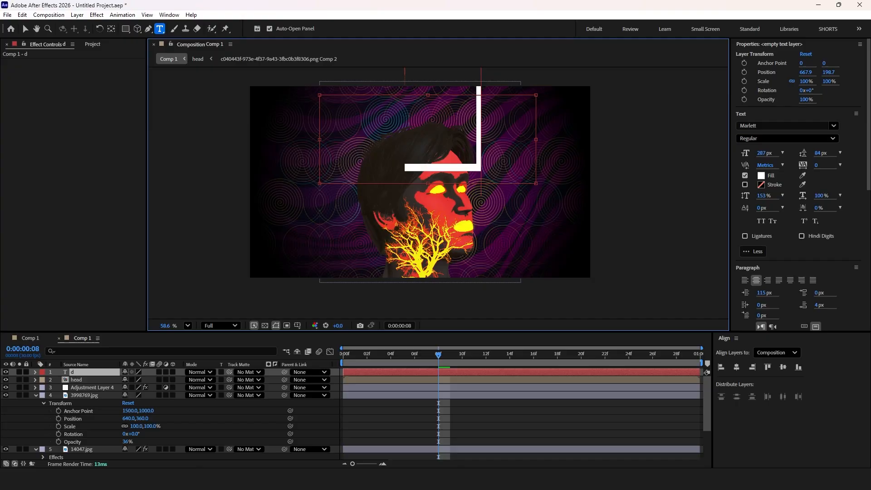
pyautogui.press('Escape')
pyautogui.press('v')
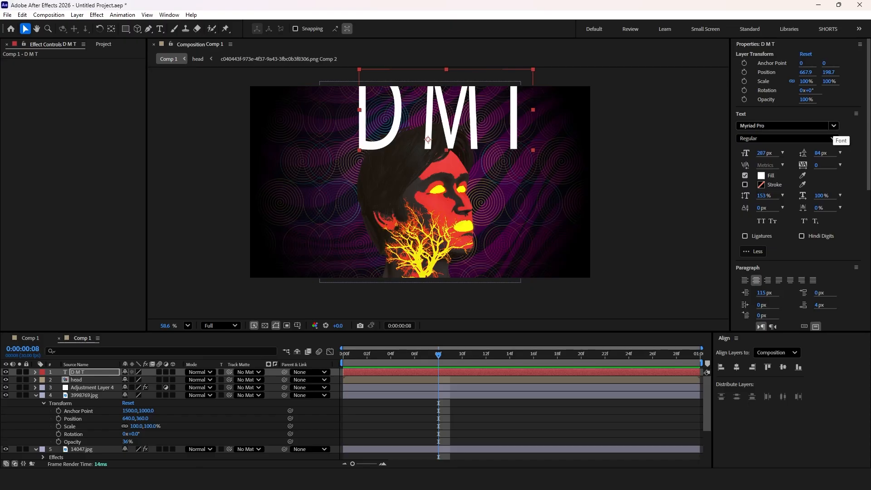
# Step: Set the D M T text in the Menda Black font at 172 px
pyautogui.click(833, 126)
pyautogui.write('menda')
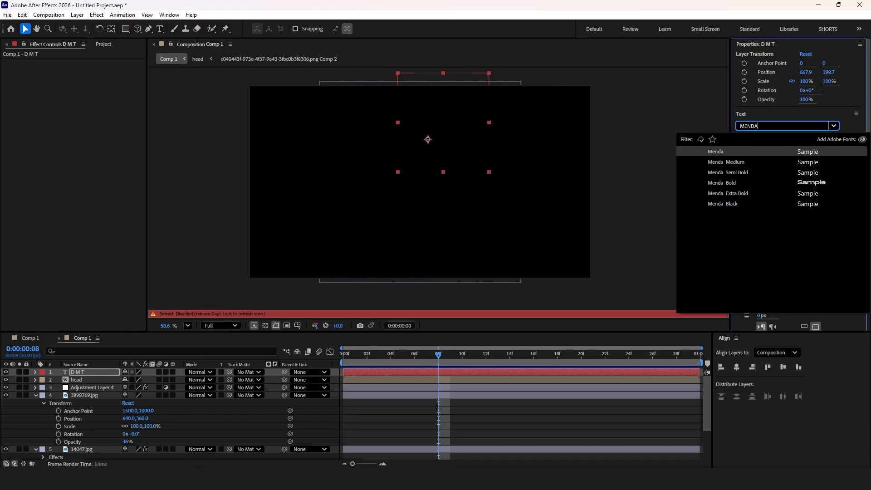
pyautogui.press('Return')
pyautogui.moveTo(761, 152); pyautogui.dragTo(709, 152)
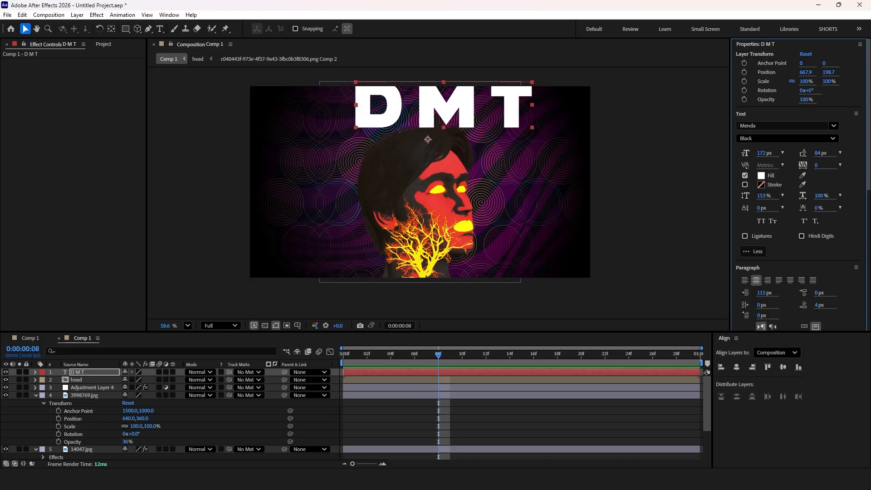
# Step: Centre the D M T text horizontally, lower it fully into the frame and set its vertical scale to 186%
pyautogui.click(736, 367)
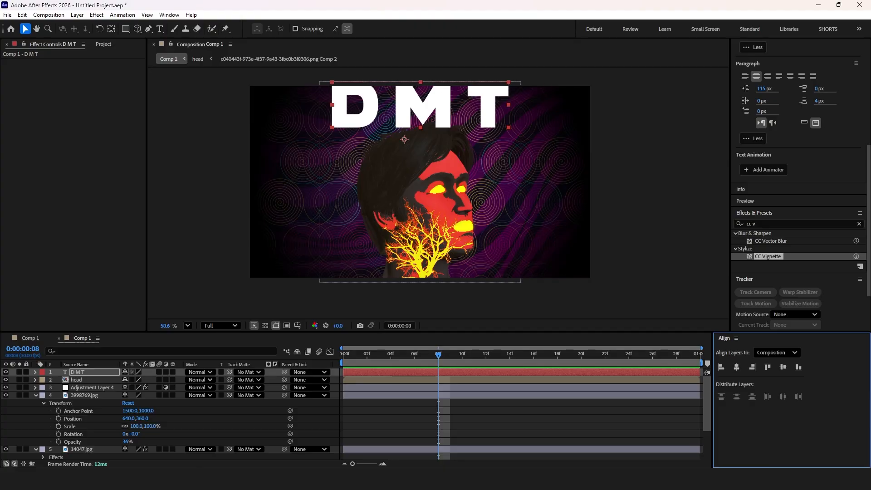
pyautogui.moveTo(403, 109); pyautogui.dragTo(404, 132)
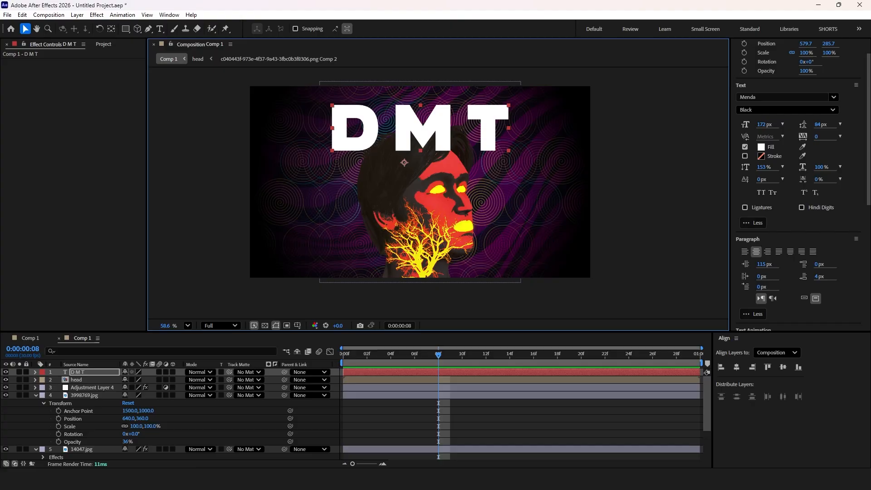
pyautogui.moveTo(761, 167); pyautogui.dragTo(776, 167)
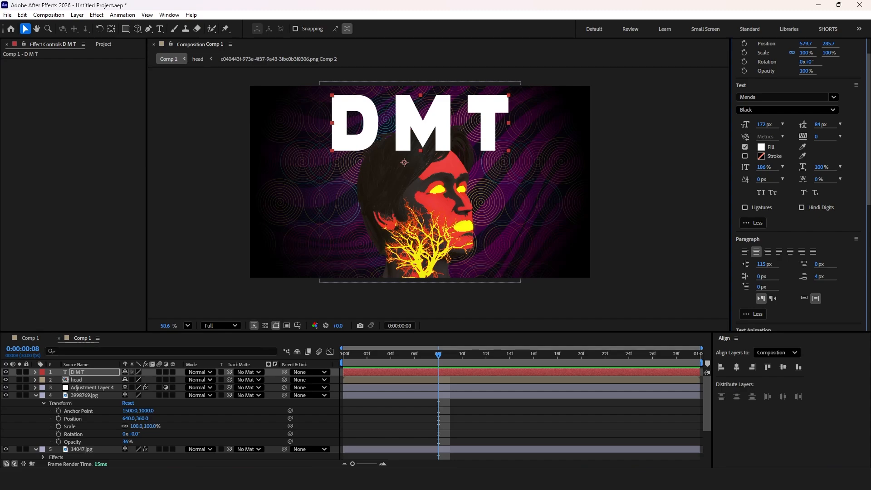
# Step: Place the D M T text layer beneath the head precomposition and shift the head slightly downward
pyautogui.moveTo(79, 371); pyautogui.dragTo(81, 384)
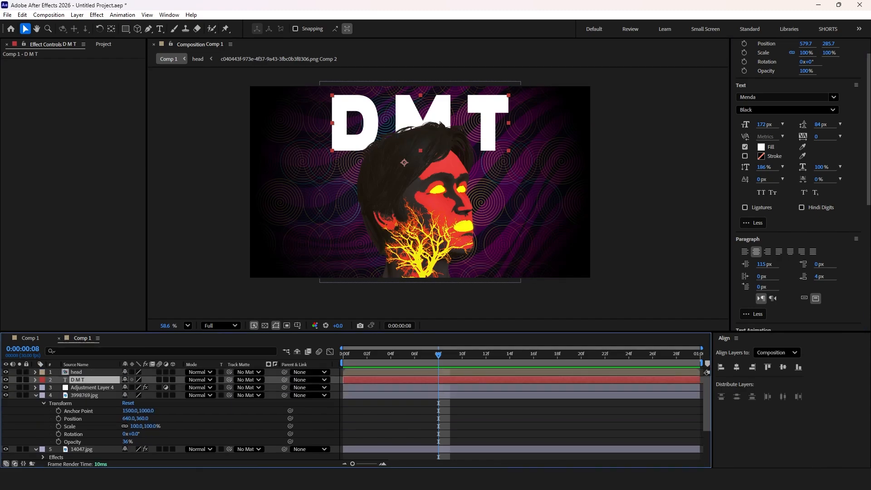
pyautogui.click(77, 372)
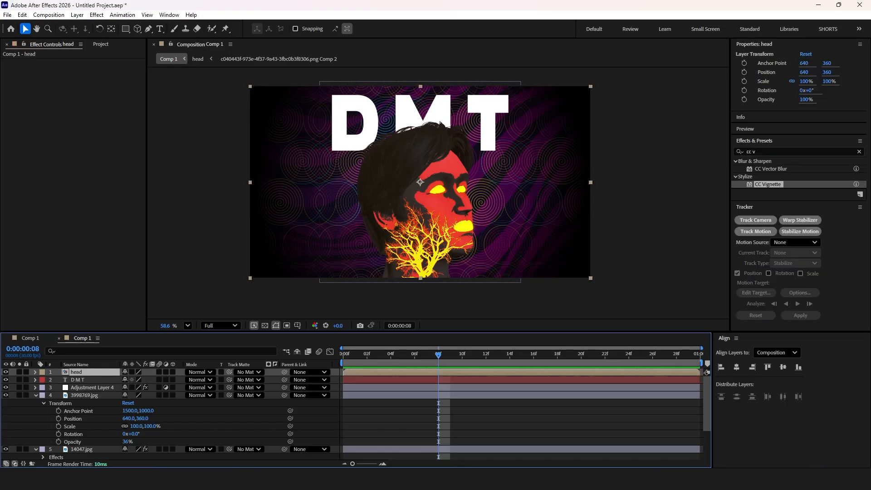
pyautogui.moveTo(430, 190); pyautogui.dragTo(431, 200)
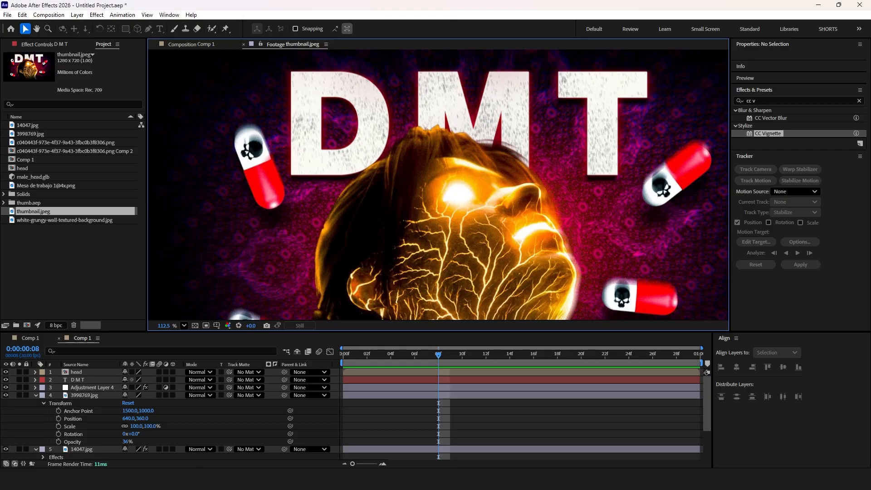
# Step: Pre-compose the D M T text layer, moving all attributes into the new composition, and open that composition
pyautogui.click(192, 44)
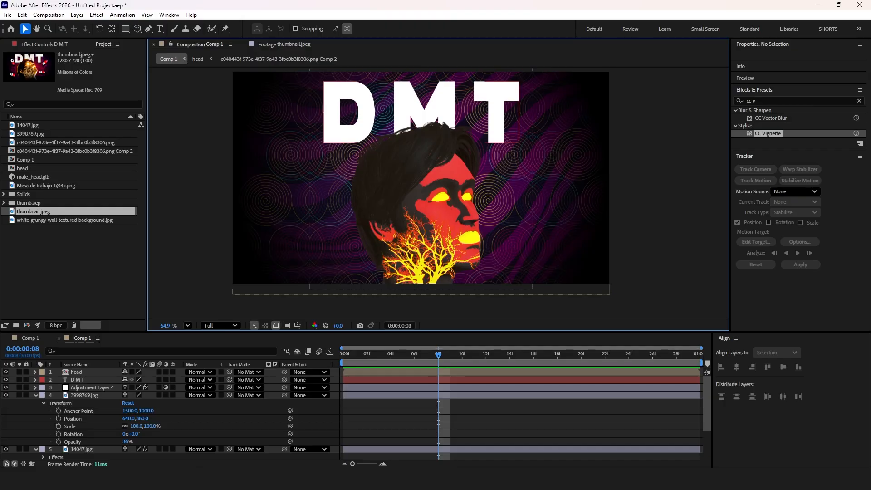
pyautogui.click(78, 380)
pyautogui.rightClick(79, 380)
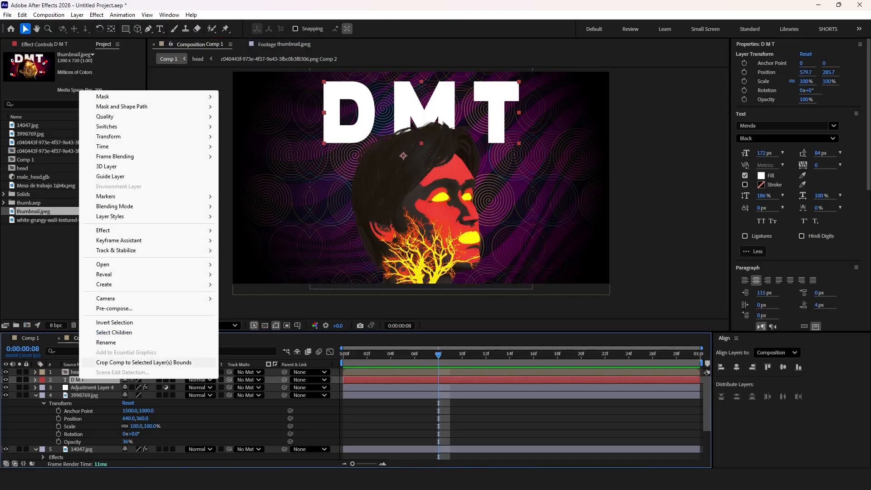
pyautogui.click(113, 308)
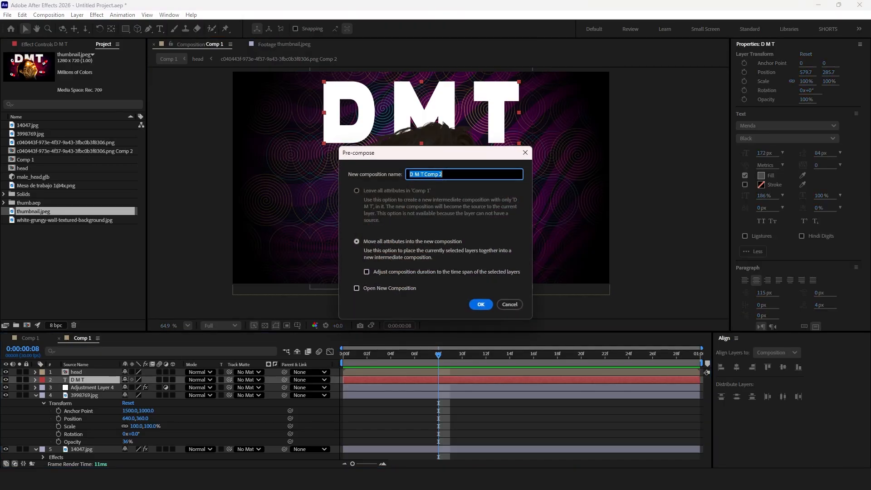
pyautogui.press('Return')
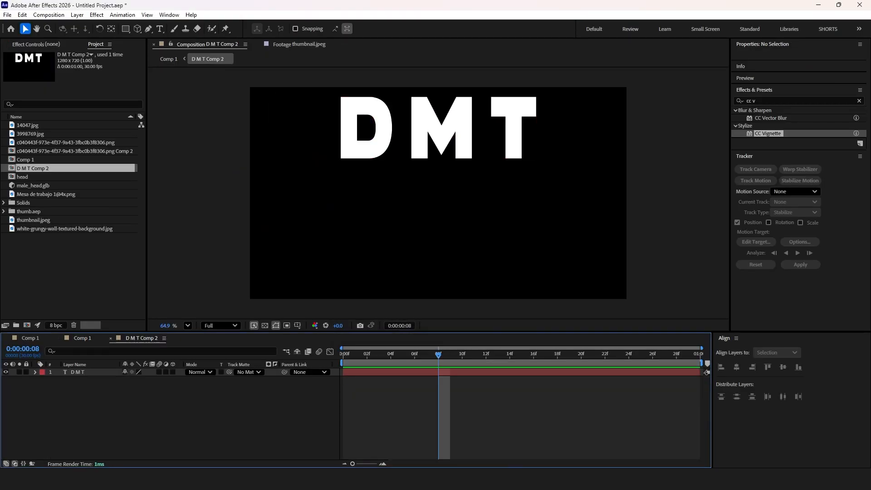
# Step: Add white-grungy-wall-textured-background.jpg above the D M T text and preserve underlying transparency on it
pyautogui.moveTo(54, 228); pyautogui.dragTo(100, 370)
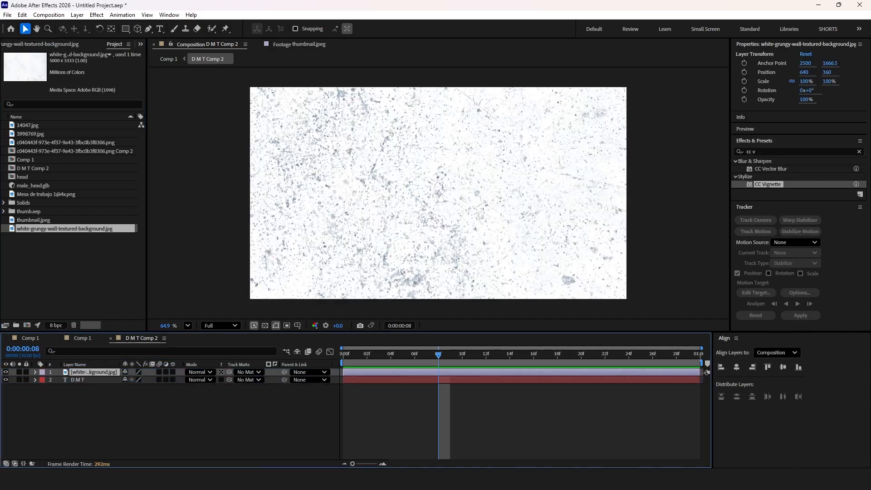
pyautogui.click(221, 371)
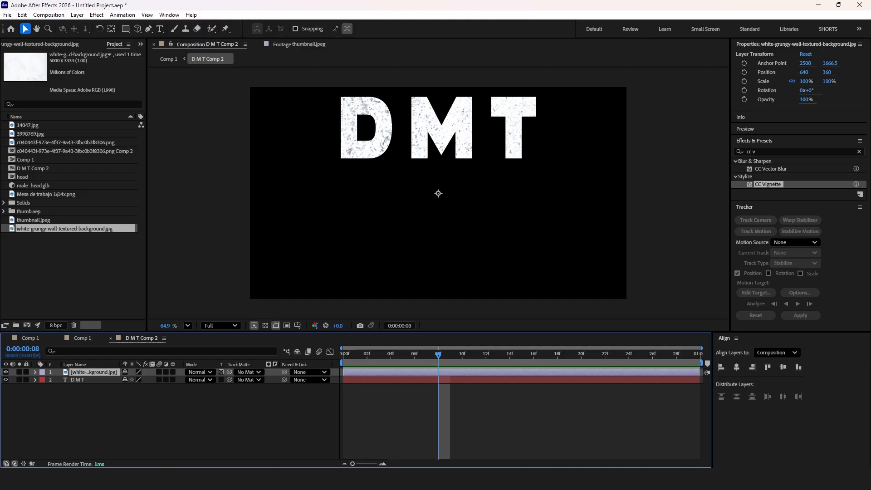
# Step: Scale the grungy wall texture to 27% and move it up over the letters to position 629.2, 182.8
pyautogui.click(35, 372)
pyautogui.click(44, 380)
pyautogui.moveTo(151, 402); pyautogui.dragTo(118, 403)
pyautogui.moveTo(438, 193); pyautogui.dragTo(435, 141)
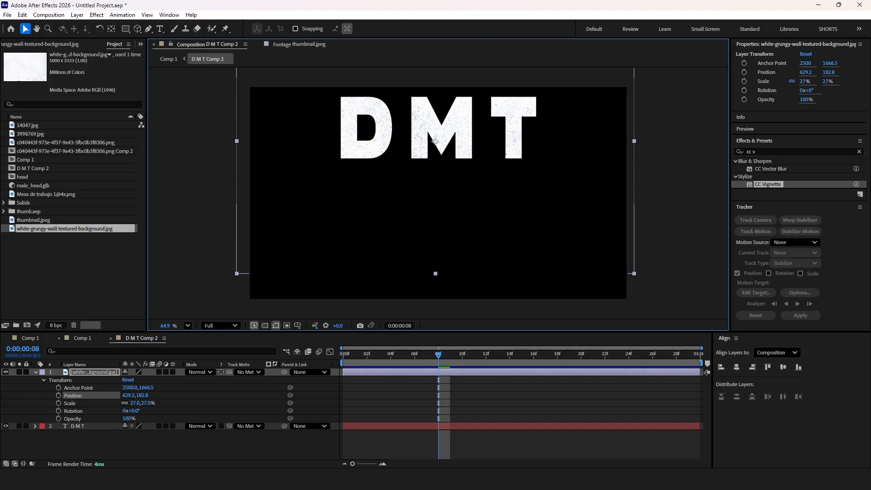
# Step: Return to Comp 1 and apply the Drop Shadow effect to the D M T Comp 2 layer
pyautogui.click(82, 338)
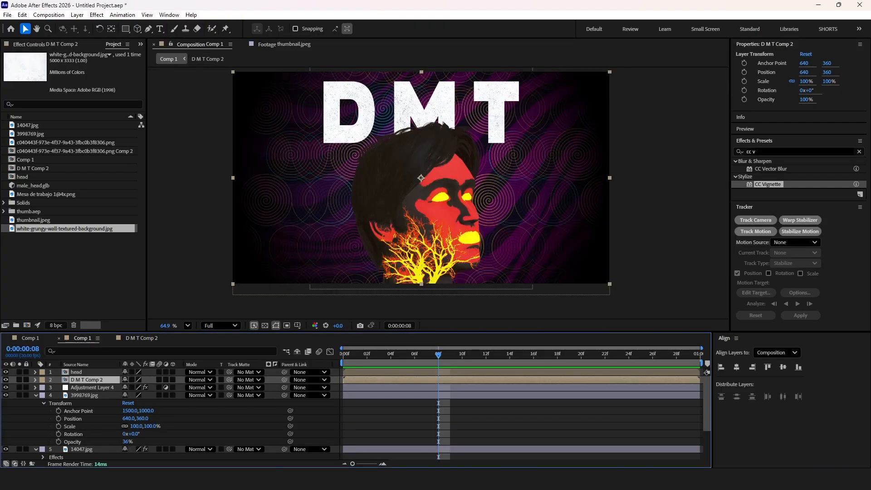
pyautogui.click(771, 152)
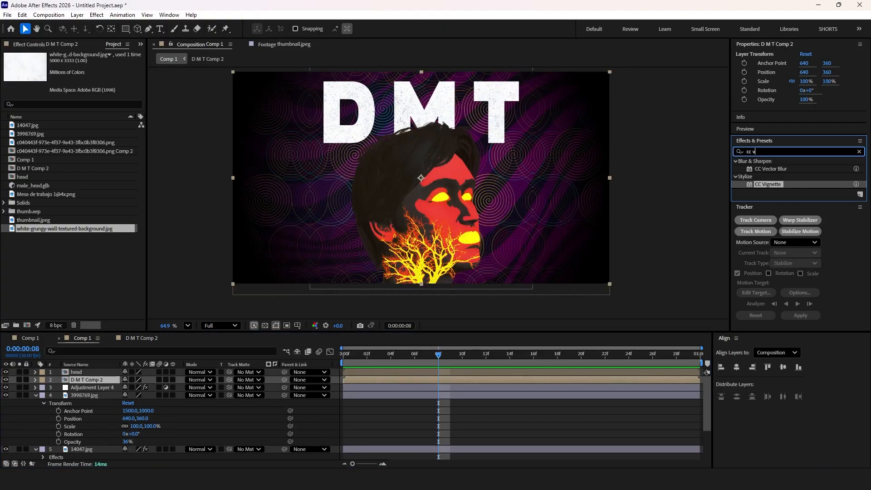
pyautogui.write('drop')
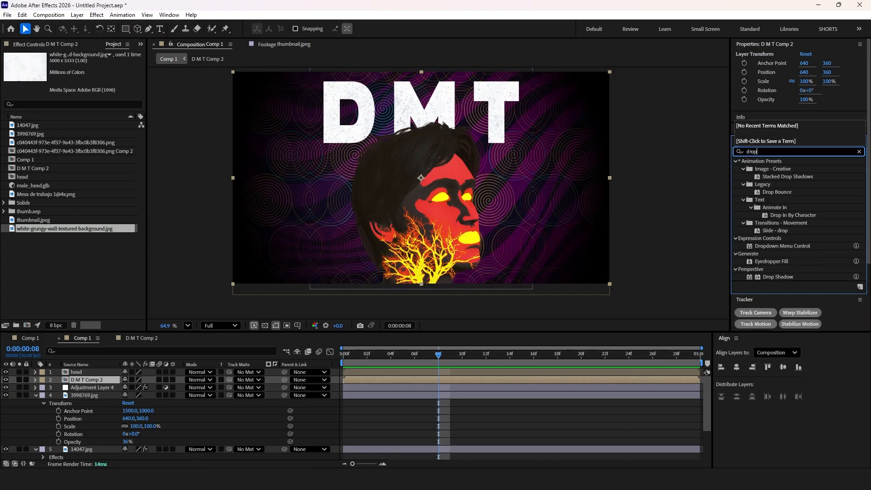
pyautogui.moveTo(778, 277); pyautogui.dragTo(91, 379)
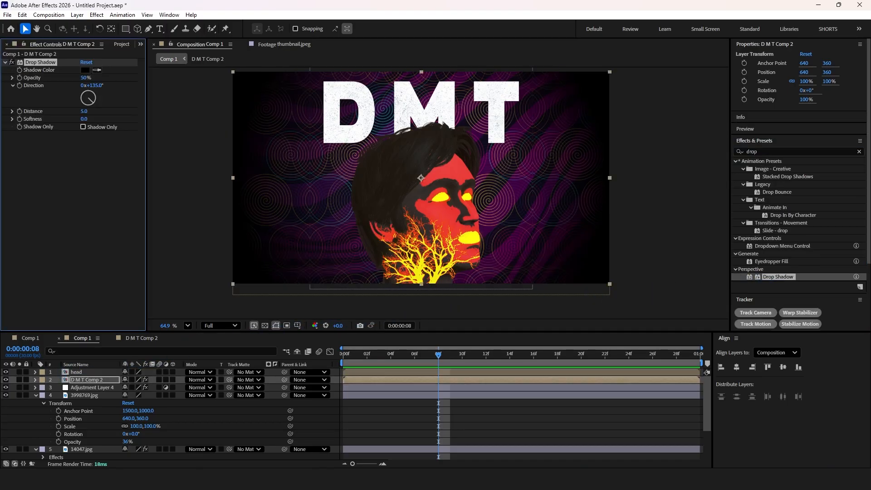
# Step: Give the text's drop shadow colour FF0000, opacity 56%, direction 180°, distance 10 and softness 25
pyautogui.click(85, 71)
pyautogui.moveTo(197, 142); pyautogui.dragTo(203, 131)
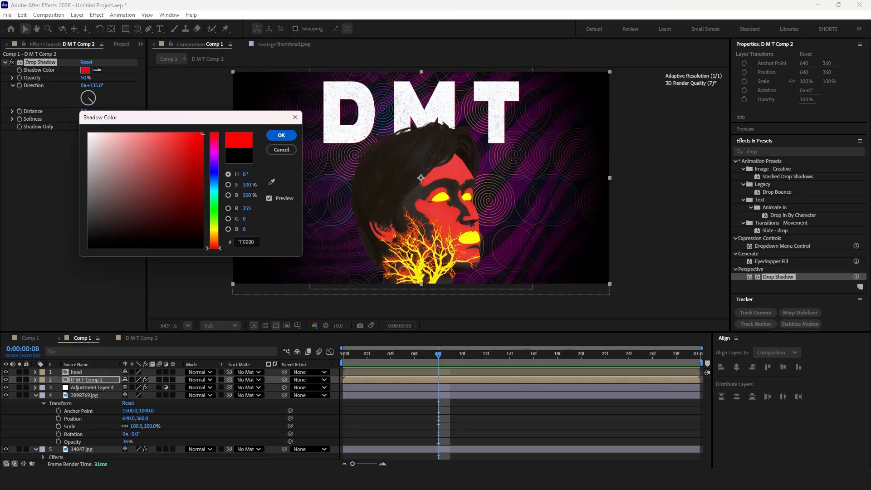
pyautogui.click(281, 135)
pyautogui.moveTo(83, 111); pyautogui.dragTo(114, 85)
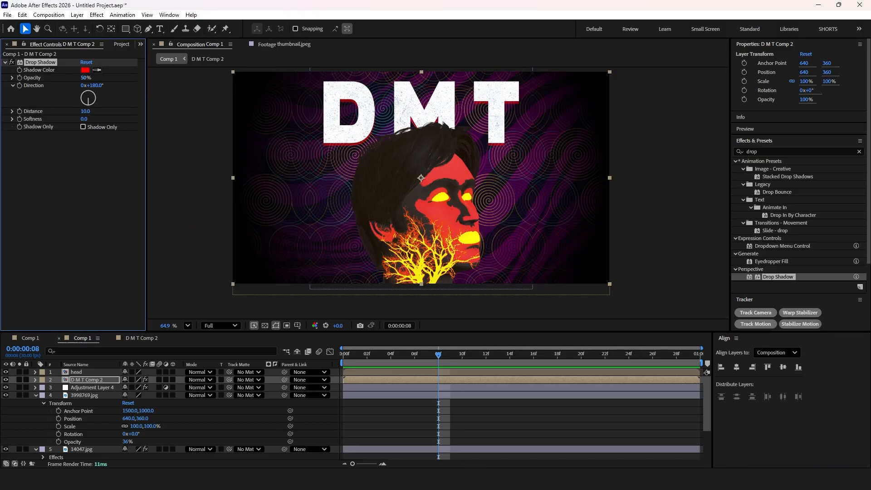
pyautogui.moveTo(85, 77); pyautogui.dragTo(88, 77)
pyautogui.moveTo(84, 119); pyautogui.dragTo(95, 119)
pyautogui.click(391, 423)
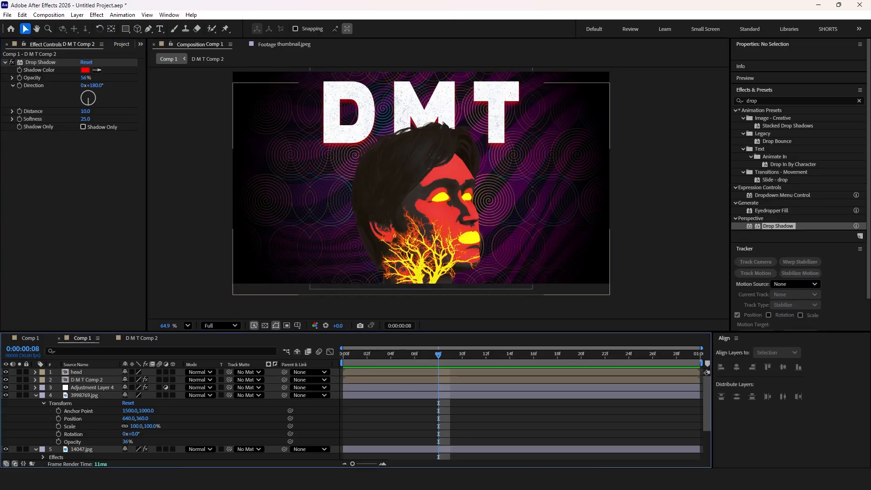
# Step: Import variety_of_pills.glb and place it above the head layer in Comp 1, using Make Comp Size for its object scale
pyautogui.click(284, 45)
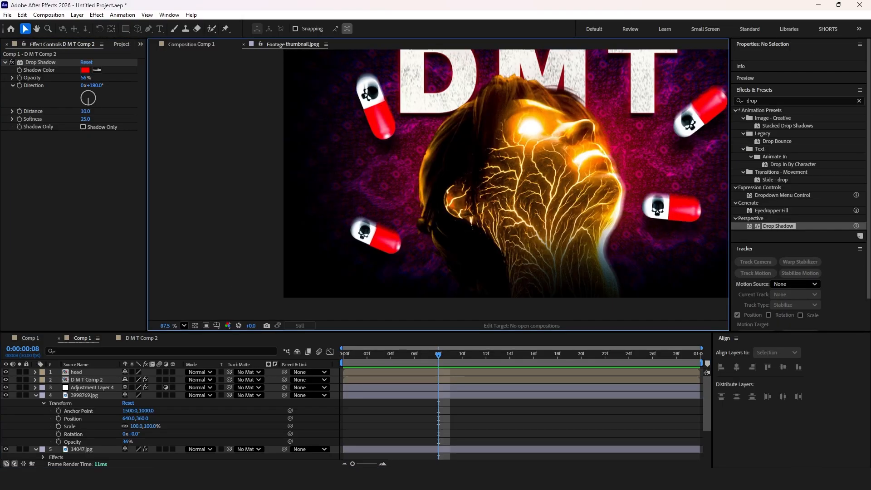
pyautogui.click(192, 45)
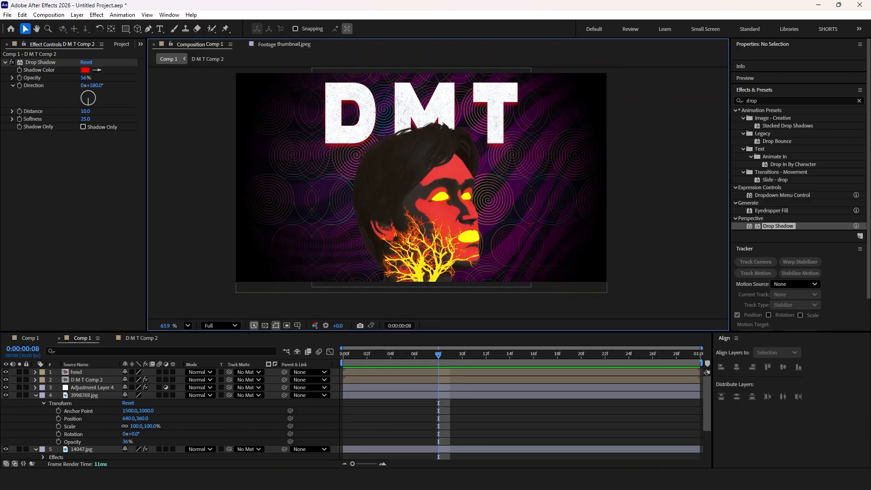
pyautogui.click(121, 44)
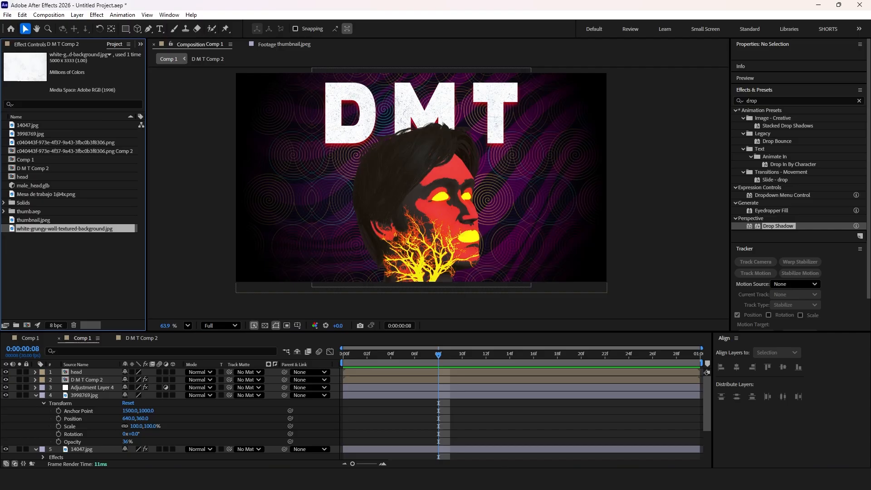
pyautogui.click(68, 276)
pyautogui.moveTo(34, 228); pyautogui.dragTo(76, 370)
pyautogui.click(198, 213)
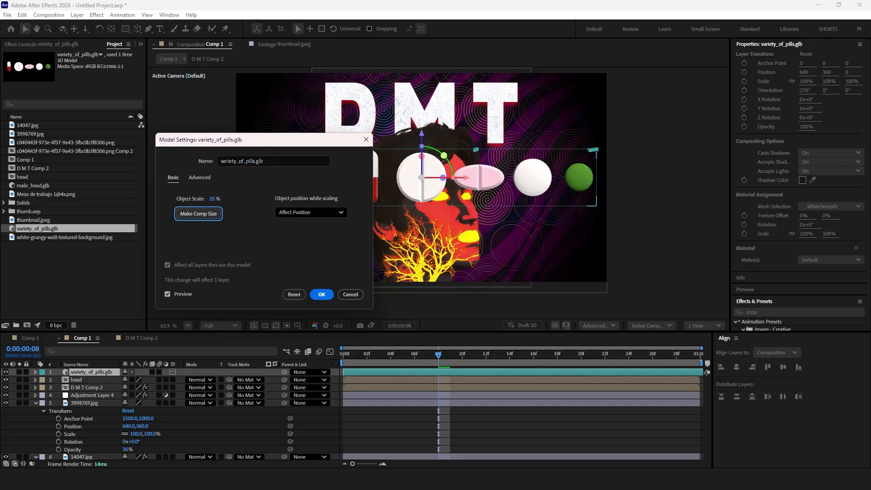
pyautogui.click(322, 294)
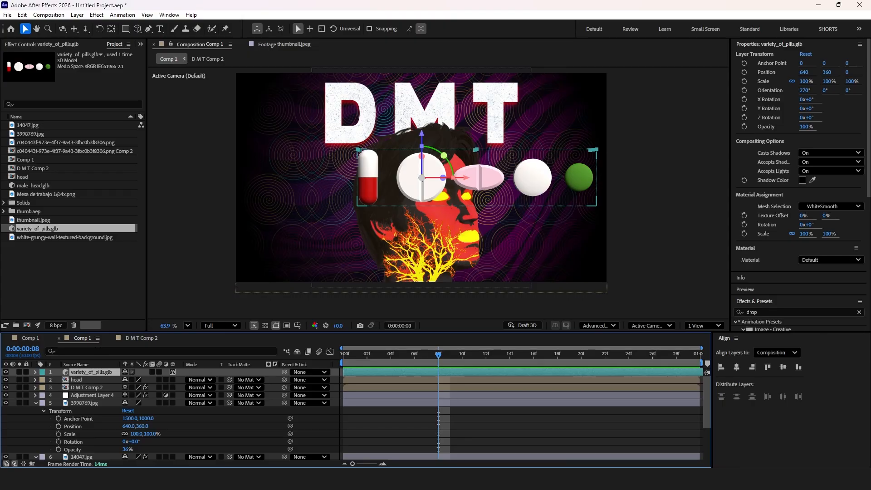
# Step: Pre-compose the pills model and draw a rectangular mask on the resulting layer around only the red-and-white capsule
pyautogui.rightClick(94, 373)
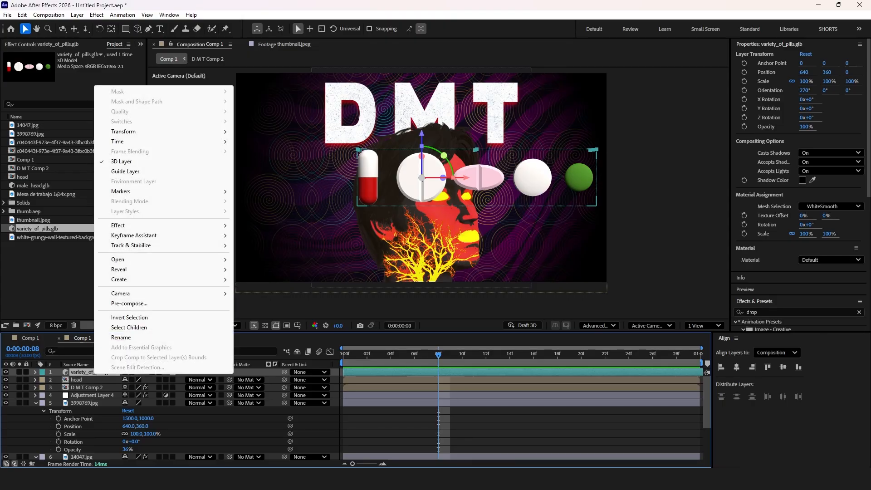
pyautogui.click(127, 303)
pyautogui.press('Return')
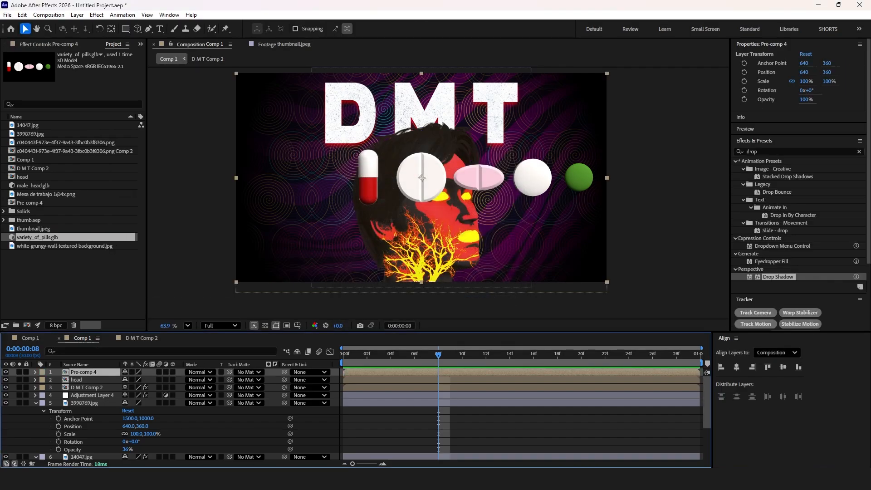
pyautogui.press('q')
pyautogui.moveTo(353, 160); pyautogui.dragTo(379, 225)
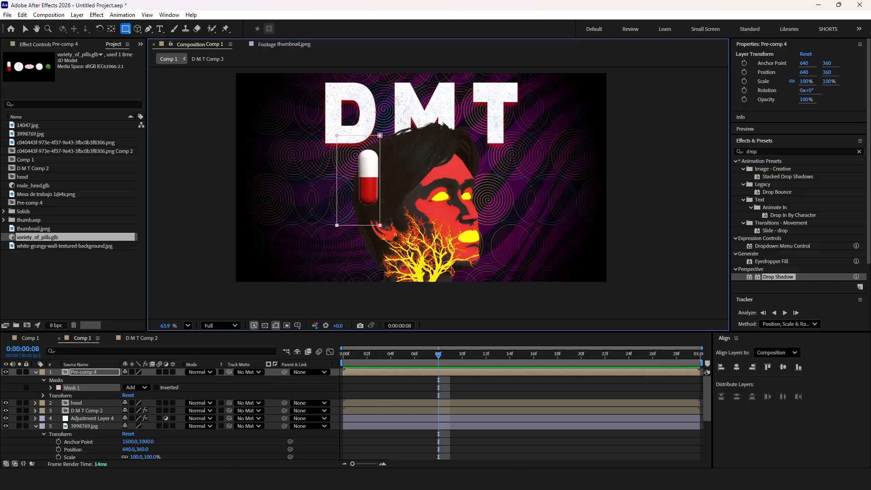
# Step: Pre-compose the masked capsule layer, leaving its attributes in the current composition
pyautogui.click(36, 372)
pyautogui.rightClick(85, 370)
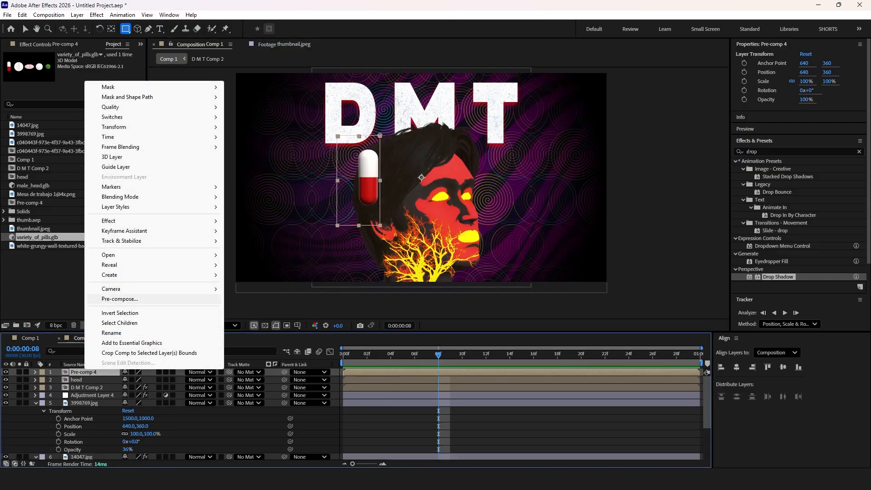
pyautogui.click(119, 298)
pyautogui.press('Return')
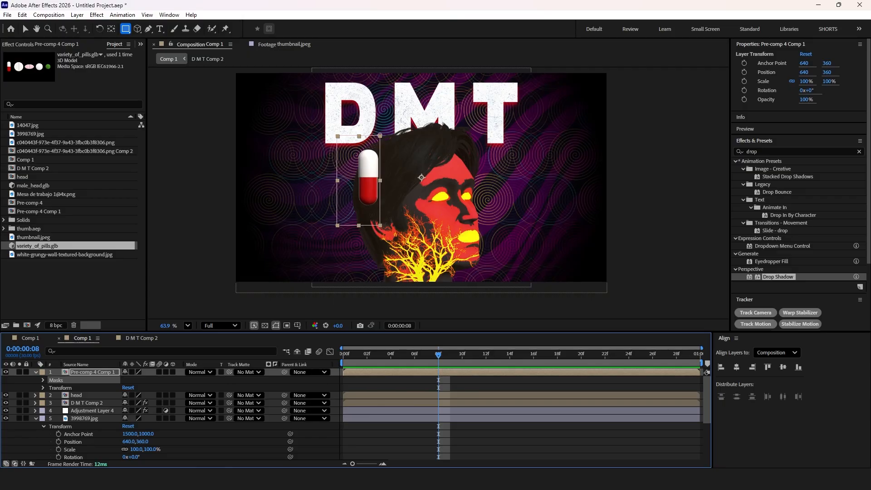
# Step: Move the capsule's rectangular mask from the Pre-comp 4 Comp 1 layer onto the Pre-comp 4 layer inside it
pyautogui.doubleClick(93, 372)
pyautogui.hotkey('ctrl', 'v')
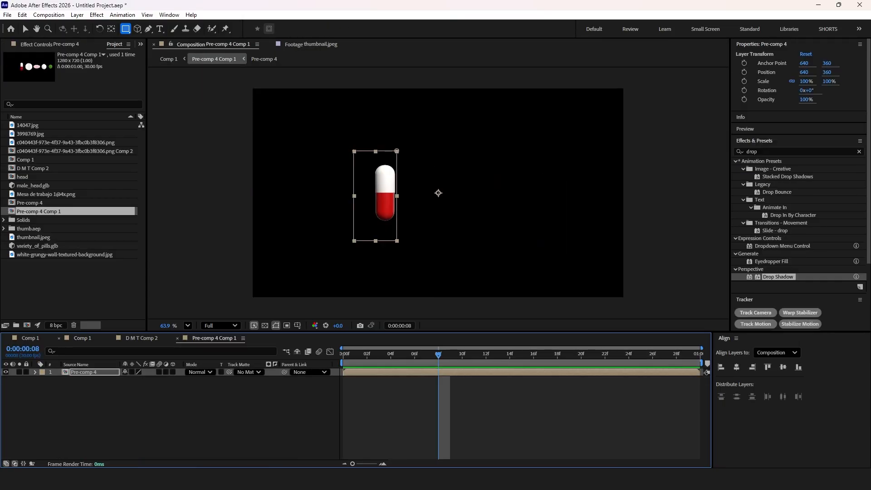
pyautogui.click(82, 337)
pyautogui.hotkey('ctrl', 'z')
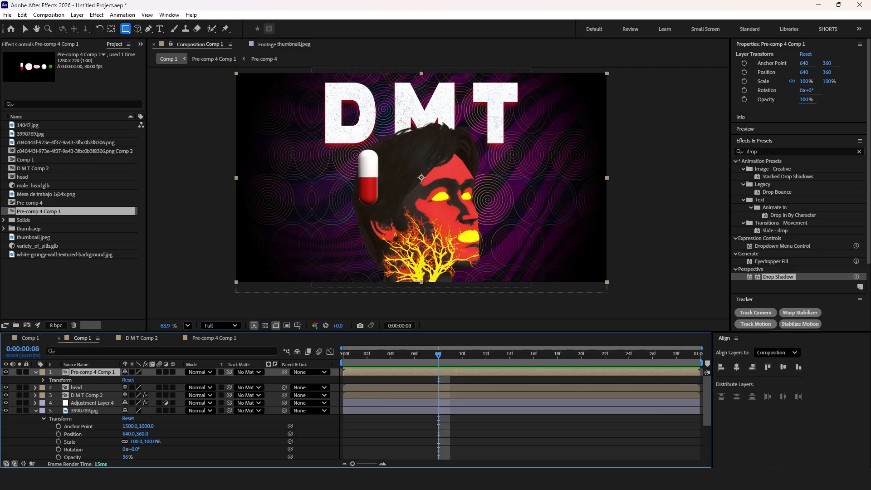
pyautogui.scroll(1, 365, 152)
pyautogui.click(111, 338)
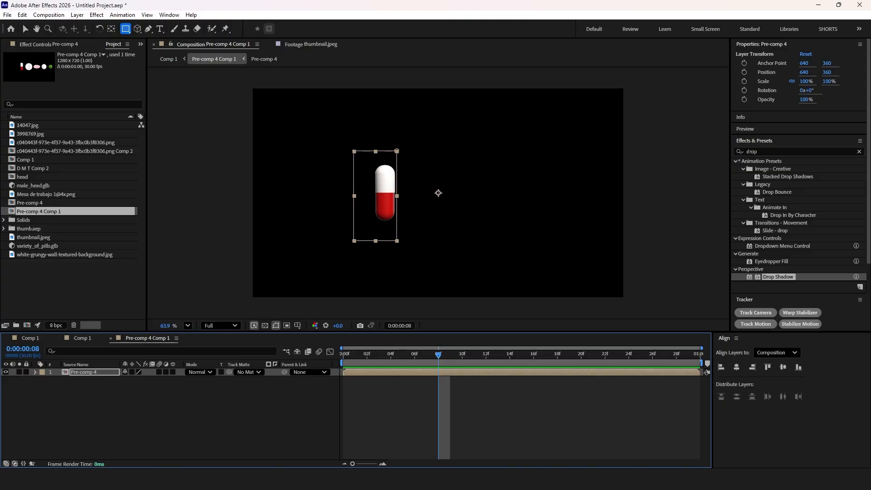
pyautogui.moveTo(45, 194); pyautogui.dragTo(94, 380)
pyautogui.press('s')
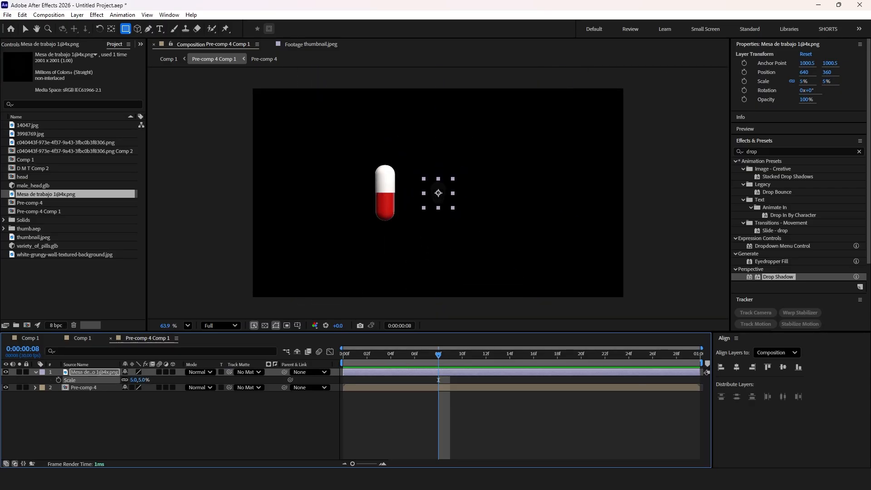
pyautogui.click(25, 28)
pyautogui.moveTo(438, 194); pyautogui.dragTo(385, 180)
pyautogui.scroll(6, 385, 181)
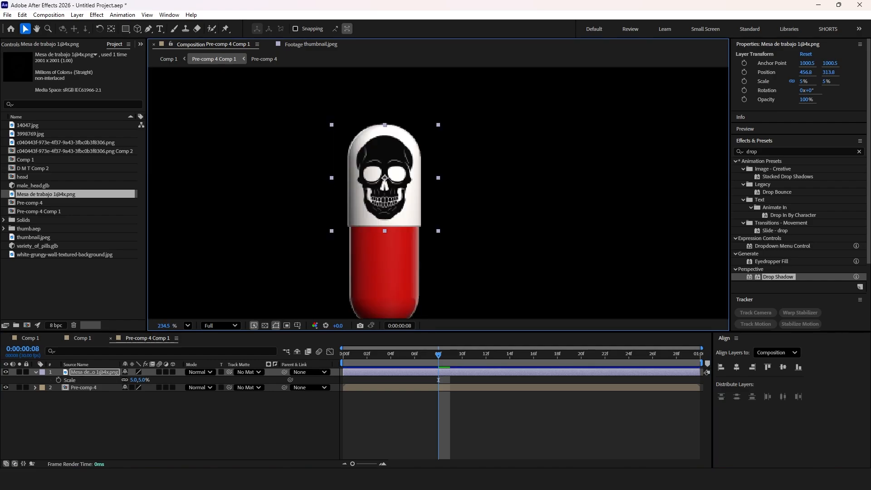
# Step: Scale the skull image to 3% and set its rotation to -90°
pyautogui.click(144, 380)
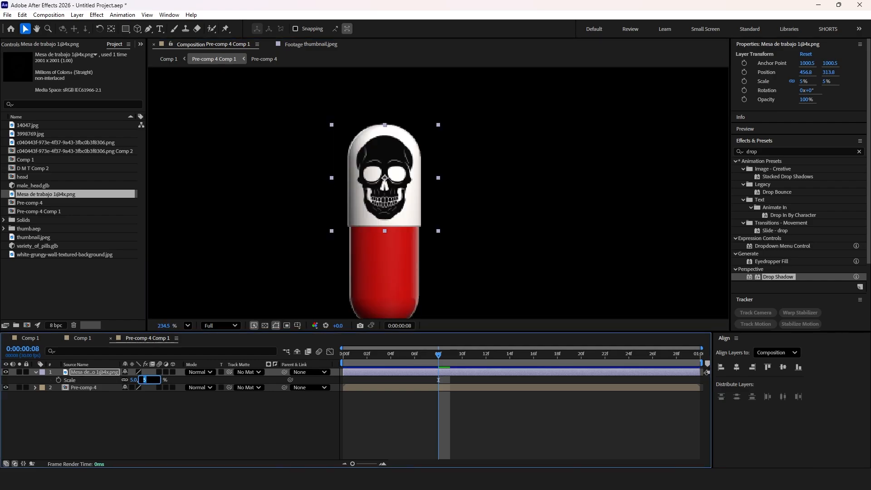
pyautogui.write('3')
pyautogui.press('Return')
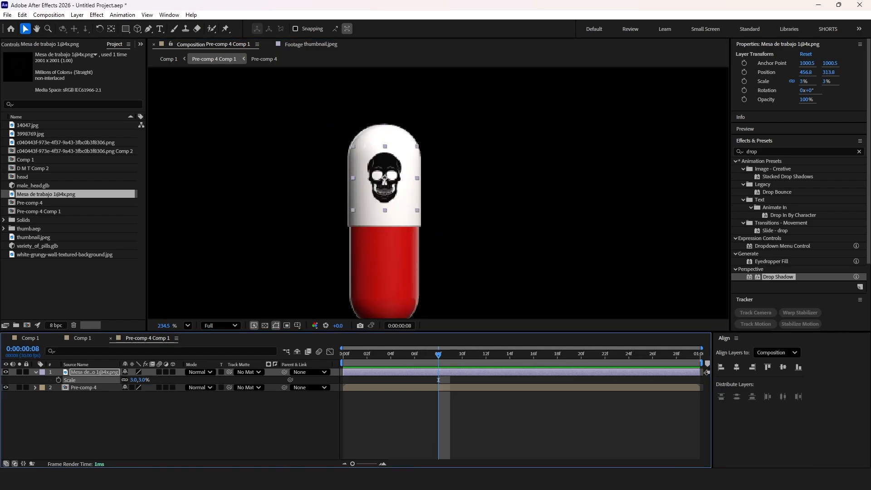
pyautogui.press('r')
pyautogui.moveTo(136, 380); pyautogui.dragTo(94, 380)
pyautogui.click(136, 380)
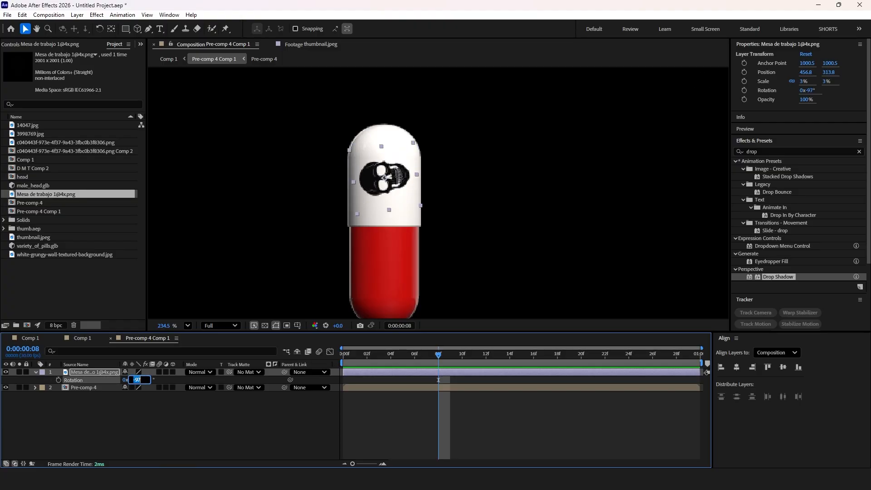
pyautogui.write('-90')
pyautogui.press('Return')
# Step: Set the skull image's scale to 4% and return to Comp 1
pyautogui.doubleClick(35, 372)
pyautogui.click(143, 402)
pyautogui.write('4')
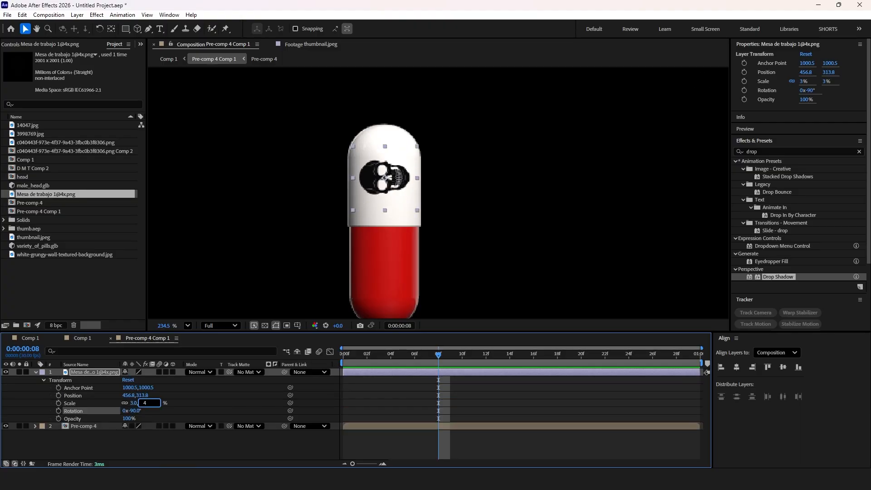
pyautogui.click(83, 338)
# Step: Examine the placement, tilt and blur of the skull pills in the reference thumbnail against the capsule in Comp 1
pyautogui.scroll(-1, 344, 184)
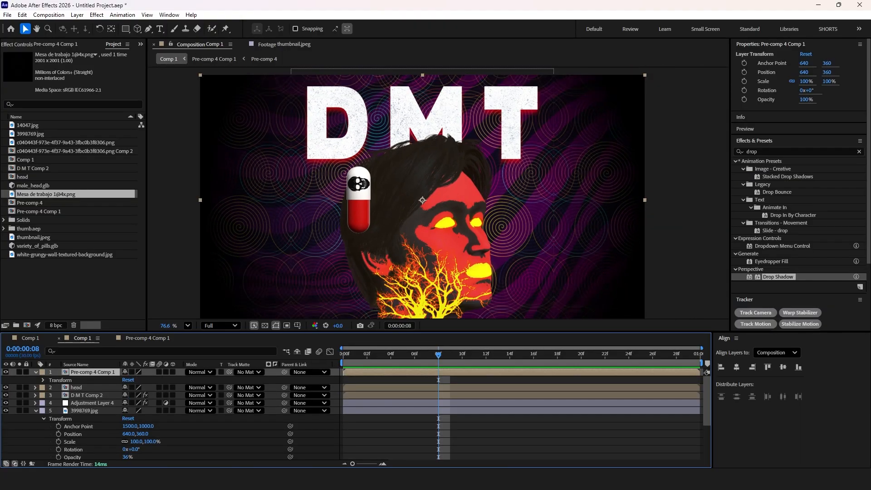
pyautogui.click(285, 44)
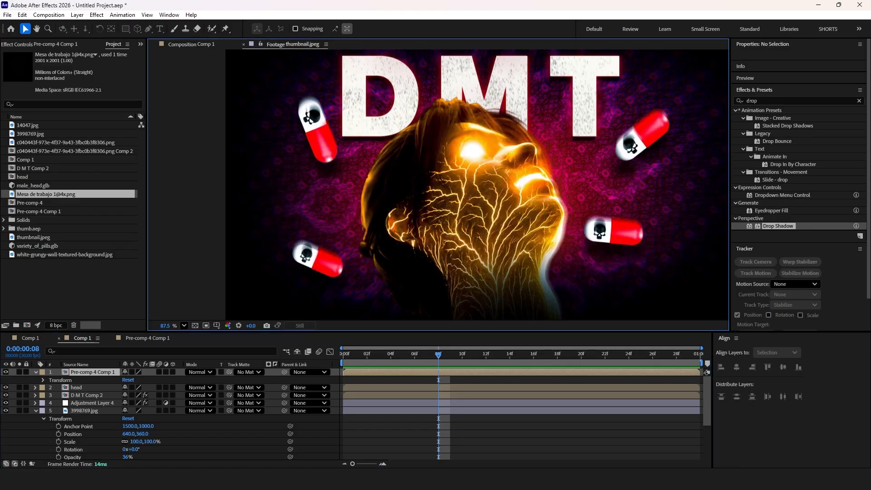
pyautogui.scroll(4, 438, 184)
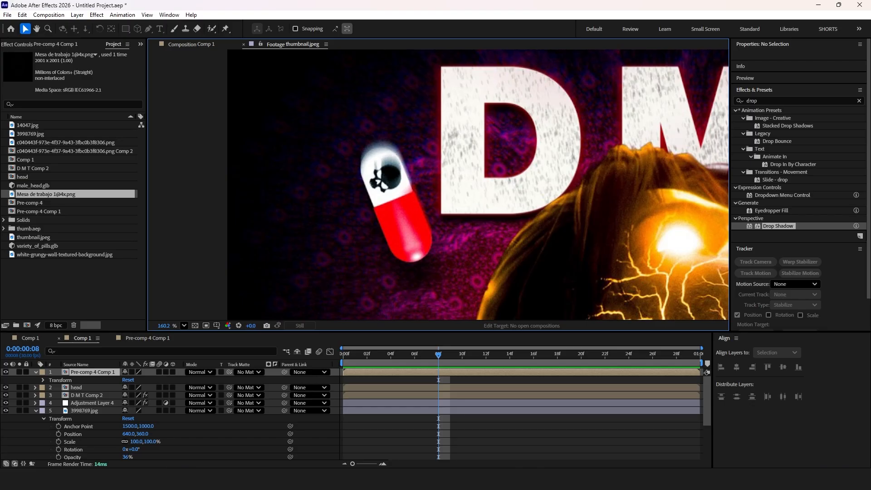
pyautogui.moveTo(308, 310); pyautogui.dragTo(308, 129)
pyautogui.scroll(5, 303, 166)
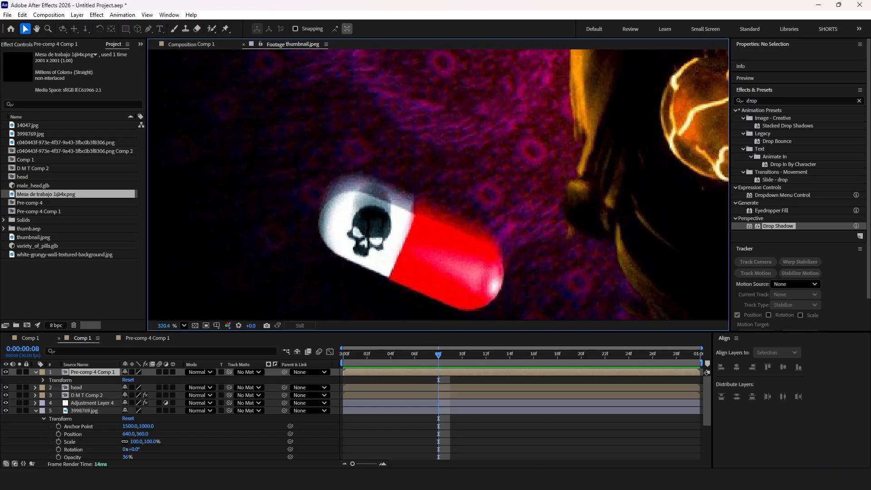
pyautogui.scroll(-5, 356, 177)
pyautogui.click(192, 45)
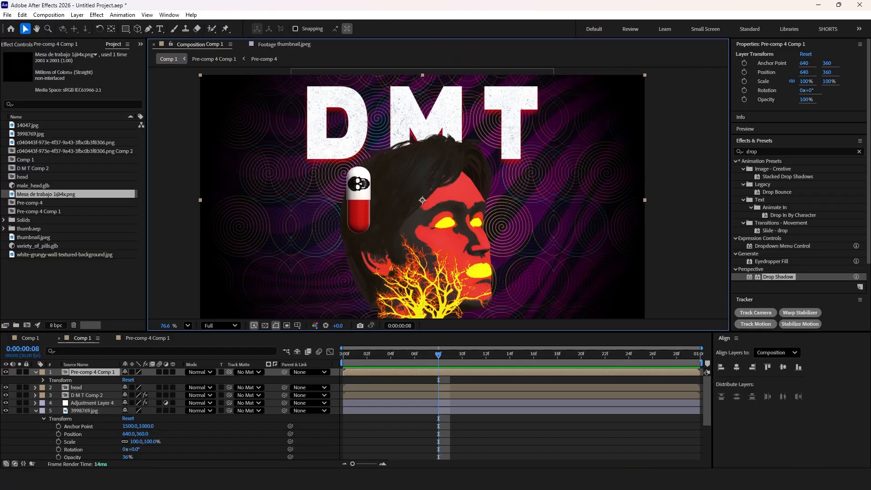
pyautogui.scroll(2, 335, 180)
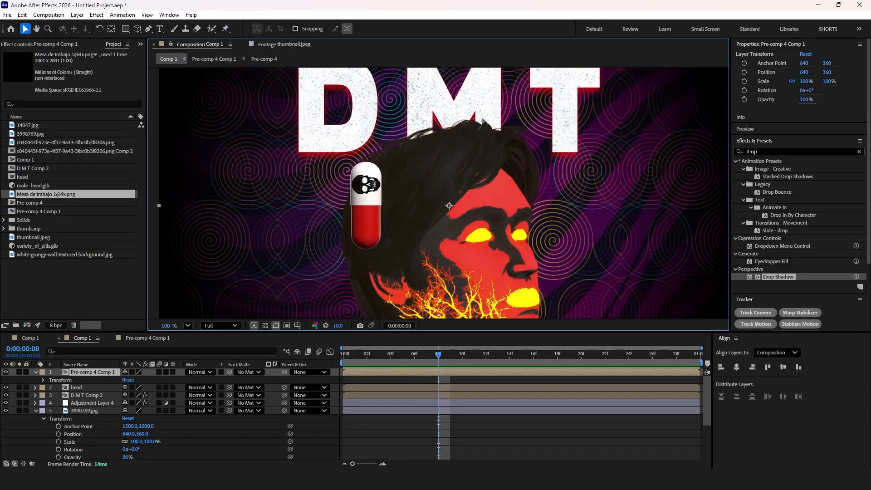
# Step: Apply the Radial Blur effect to the capsule layer and set its amount to 5
pyautogui.moveTo(767, 152); pyautogui.dragTo(746, 152)
pyautogui.write('radial')
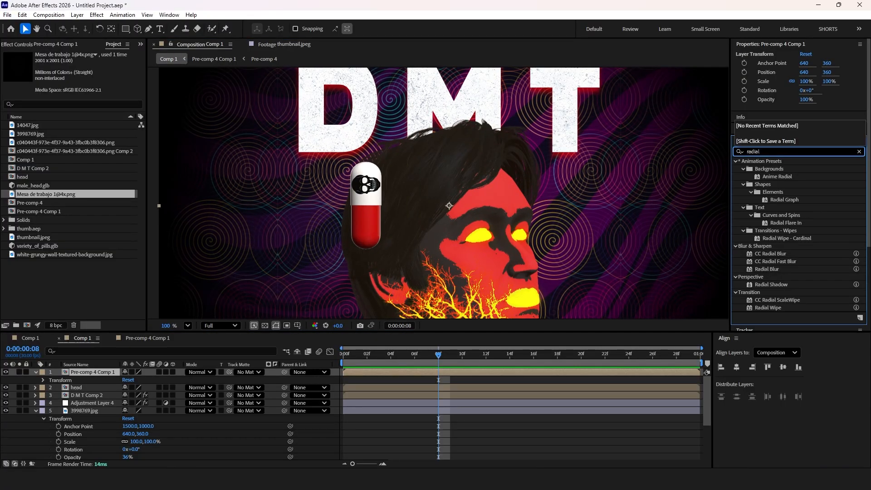
pyautogui.moveTo(766, 269); pyautogui.dragTo(72, 371)
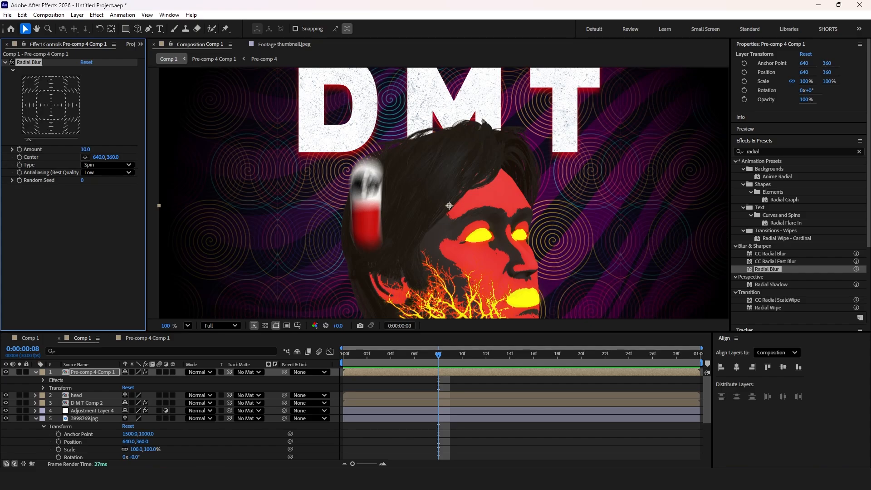
pyautogui.moveTo(85, 150); pyautogui.dragTo(83, 150)
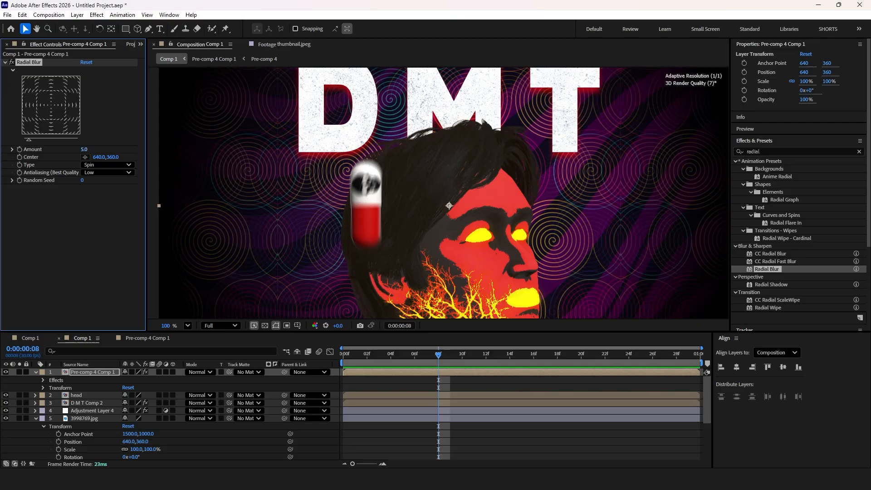
# Step: Move the centre of the capsule's Radial Blur onto its skull, at about 454.3, 308.6
pyautogui.scroll(-3, 419, 207)
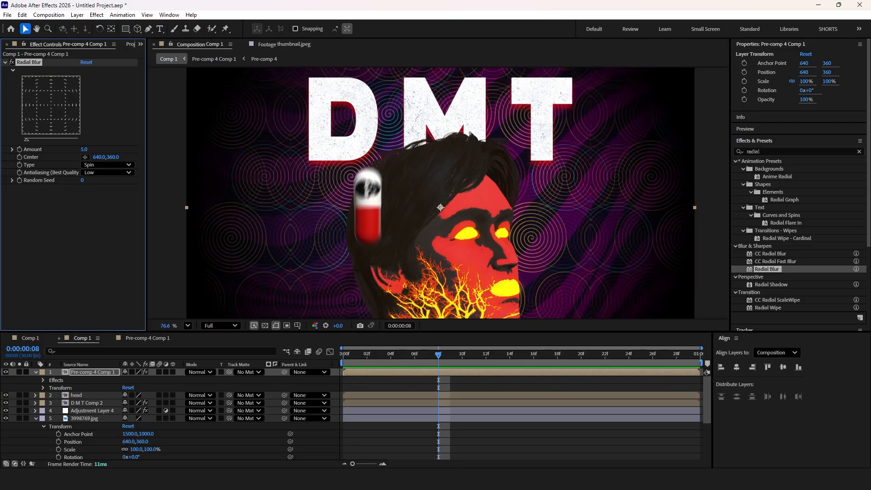
pyautogui.scroll(3, 427, 206)
pyautogui.scroll(-4, 415, 186)
pyautogui.scroll(5, 360, 175)
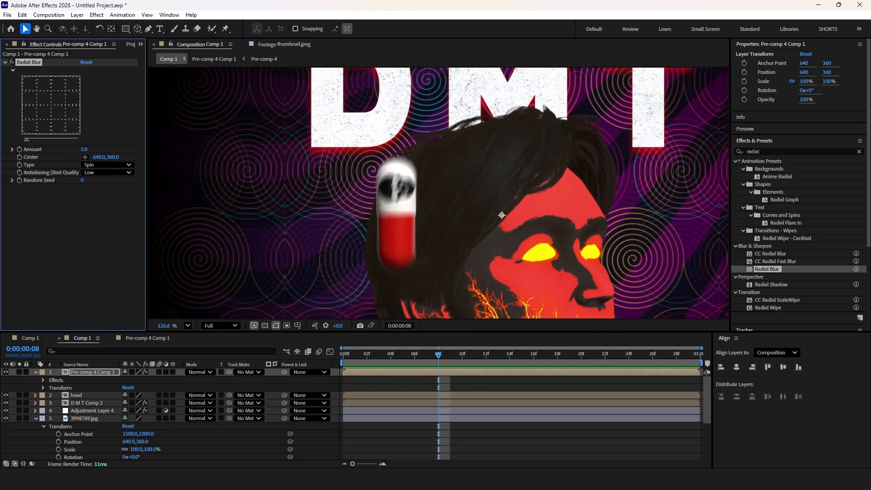
pyautogui.moveTo(502, 215); pyautogui.dragTo(397, 184)
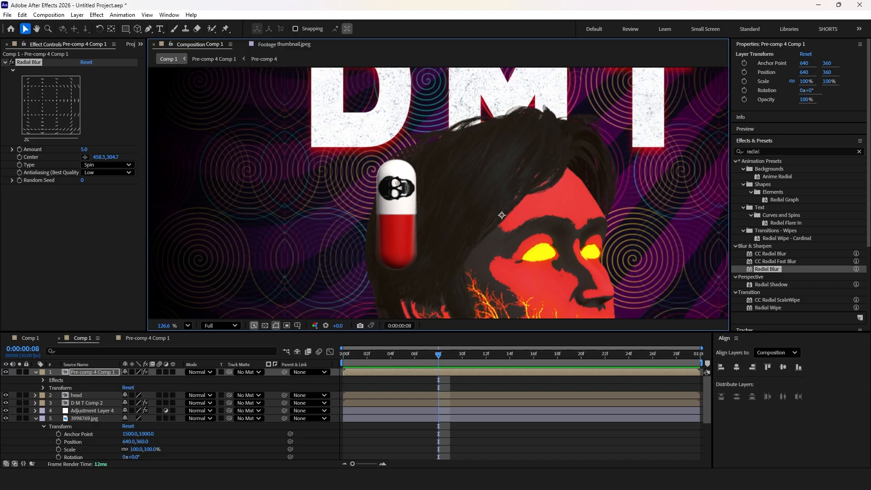
pyautogui.moveTo(397, 184)
pyautogui.mouseDown()
pyautogui.moveTo(400, 261)
pyautogui.moveTo(401, 180)
pyautogui.moveTo(395, 185)
pyautogui.mouseUp()
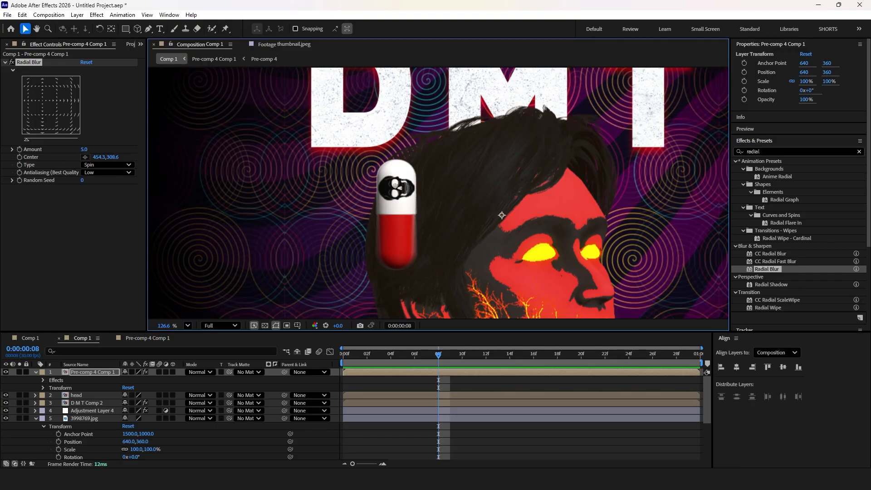
# Step: Apply the Glow effect to the capsule layer and set its glow radius to 133
pyautogui.click(858, 152)
pyautogui.click(798, 152)
pyautogui.write('glo')
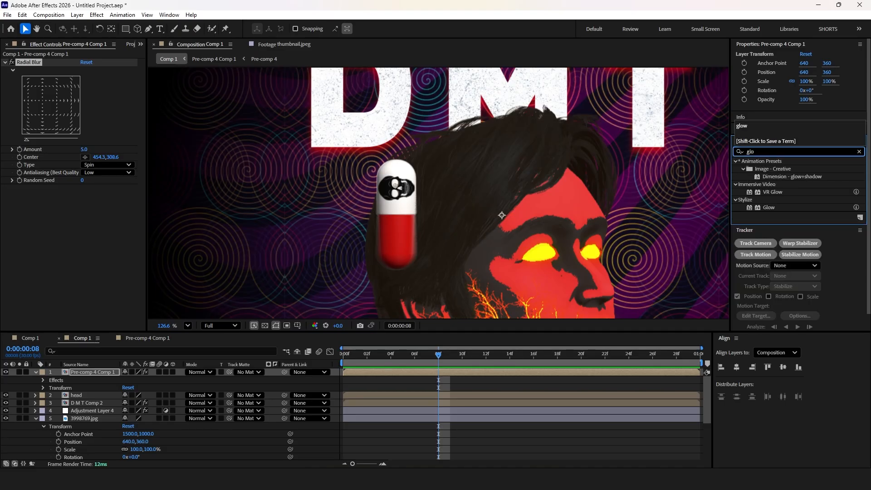
pyautogui.moveTo(769, 208); pyautogui.dragTo(397, 188)
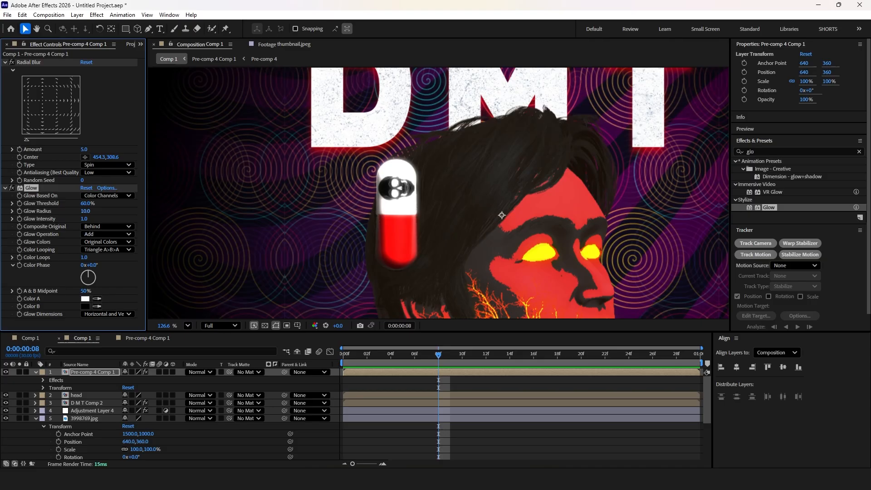
pyautogui.moveTo(85, 210); pyautogui.dragTo(141, 211)
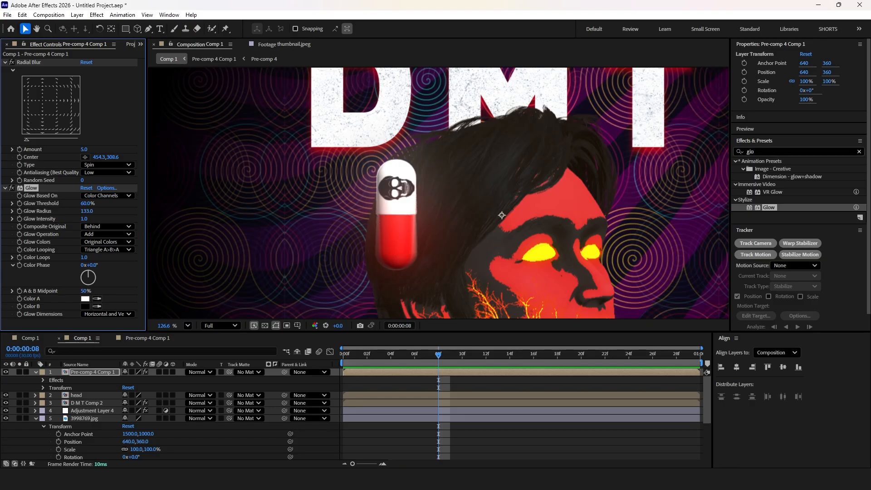
# Step: Apply the Quick Chromatic Aberration 3 effect to the capsule layer
pyautogui.click(858, 151)
pyautogui.click(770, 152)
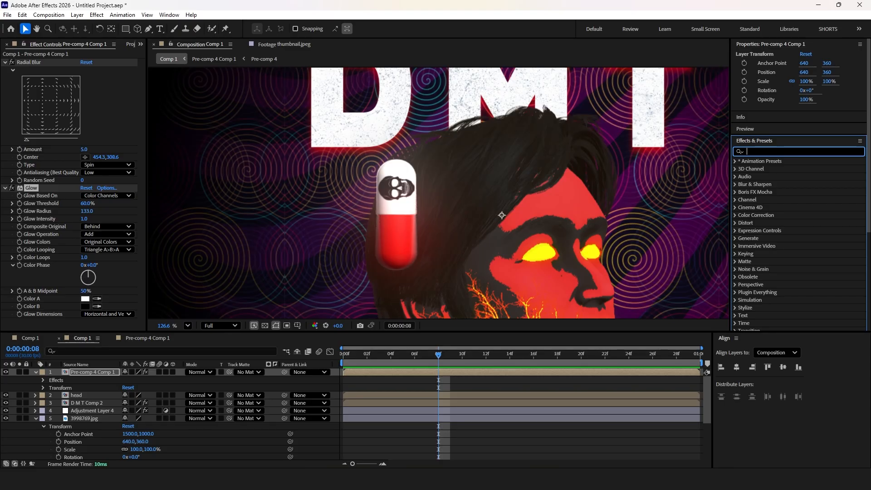
pyautogui.write('quick')
pyautogui.moveTo(787, 169); pyautogui.dragTo(82, 259)
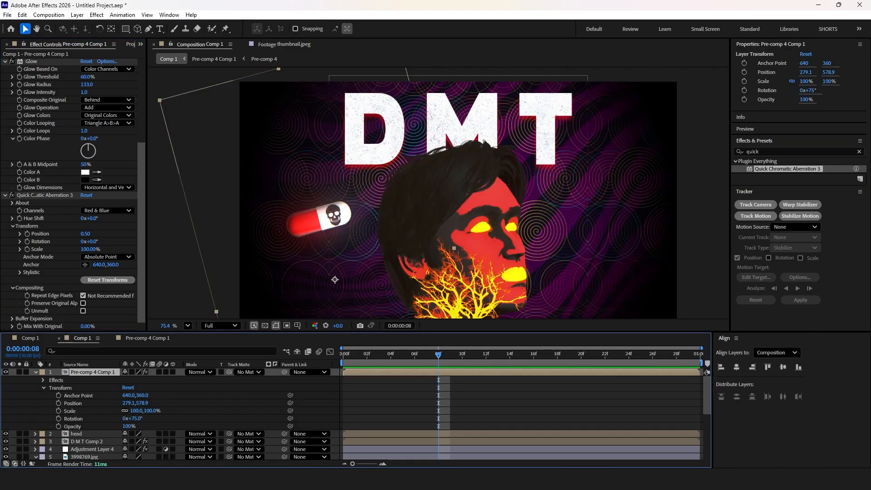
# Step: Try to center the capsule layer's anchor point in its layer content
pyautogui.scroll(4, 334, 279)
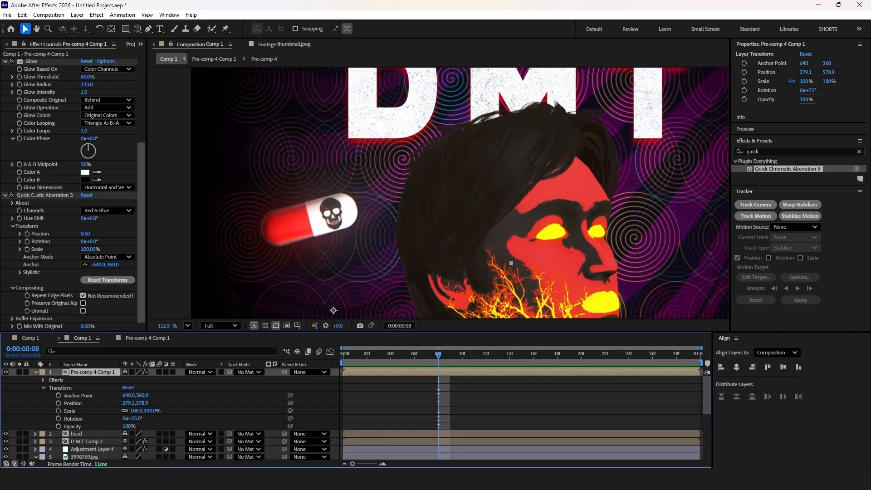
pyautogui.rightClick(100, 371)
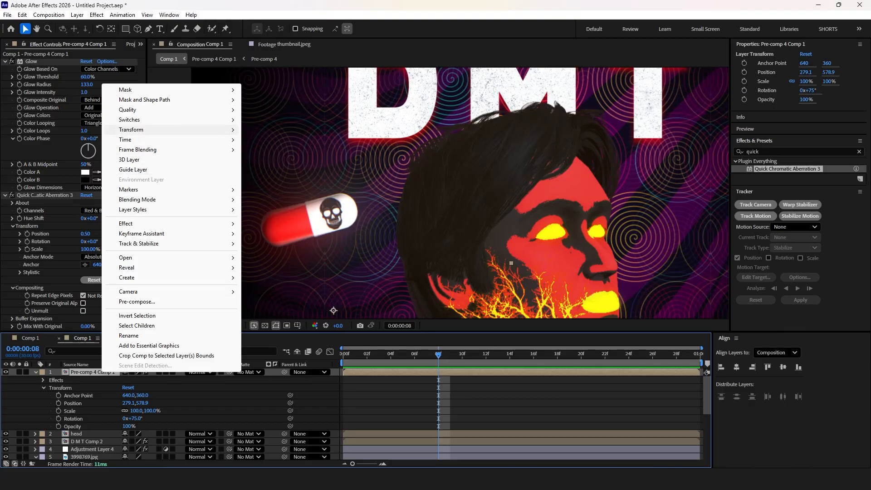
pyautogui.moveTo(136, 130)
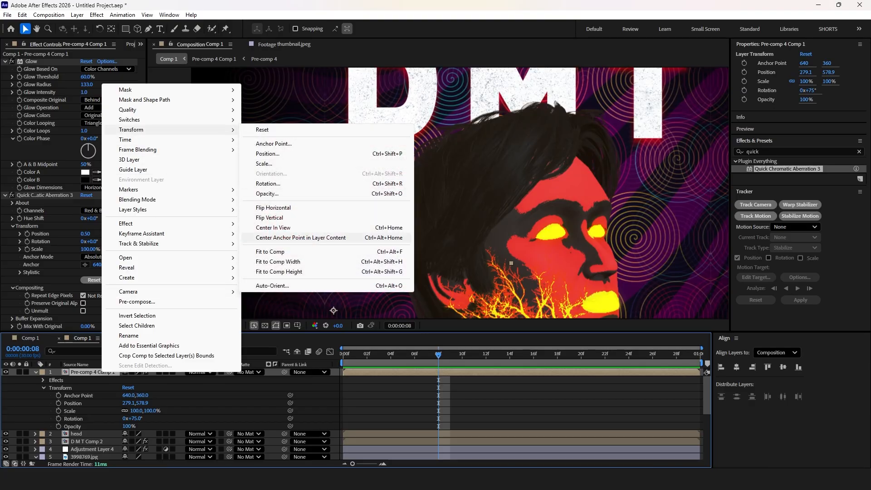
pyautogui.click(324, 237)
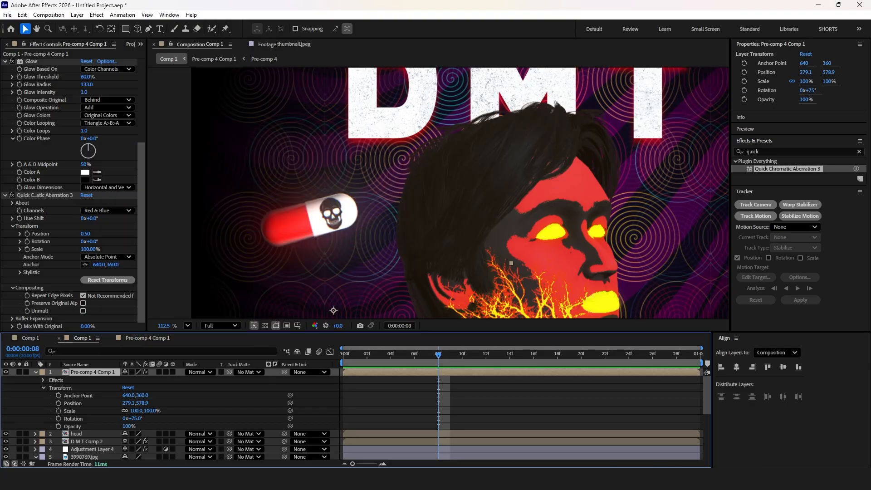
# Step: Duplicate the skull capsule, place the copy below the original beside the neck, and set its rotation to 100°
pyautogui.scroll(-6, 324, 235)
pyautogui.scroll(1, 329, 275)
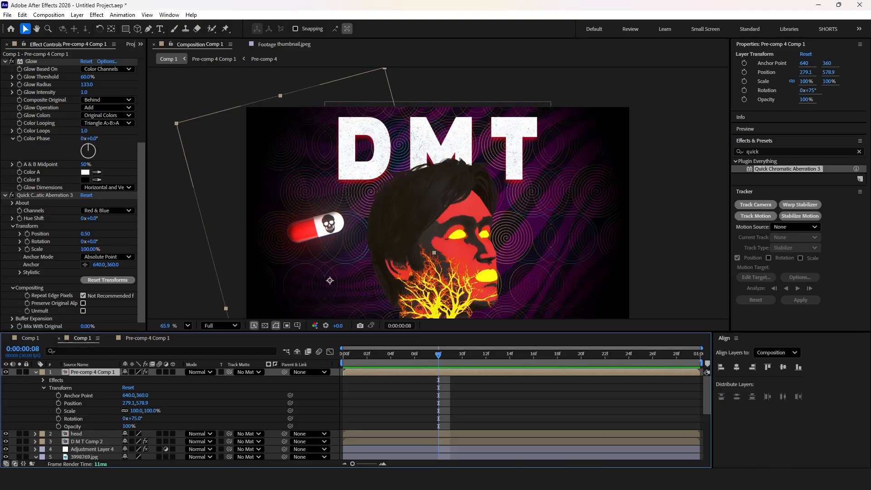
pyautogui.hotkey('ctrl', 'd')
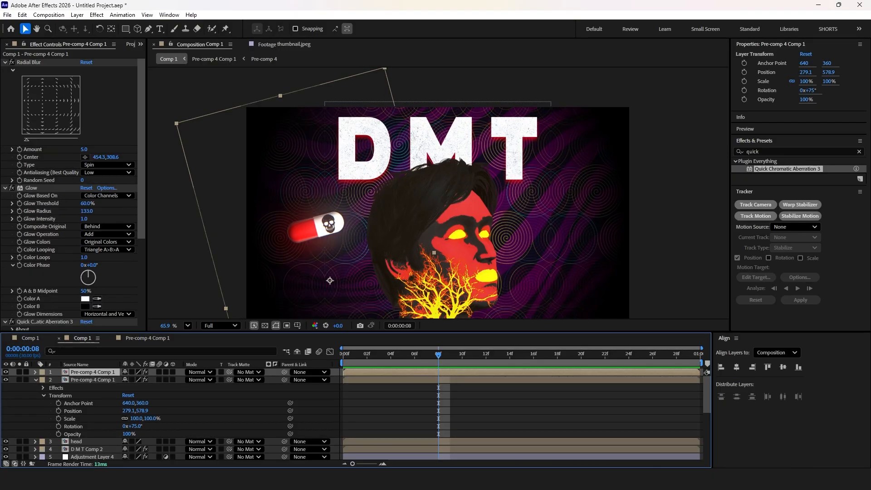
pyautogui.moveTo(330, 281); pyautogui.dragTo(354, 346)
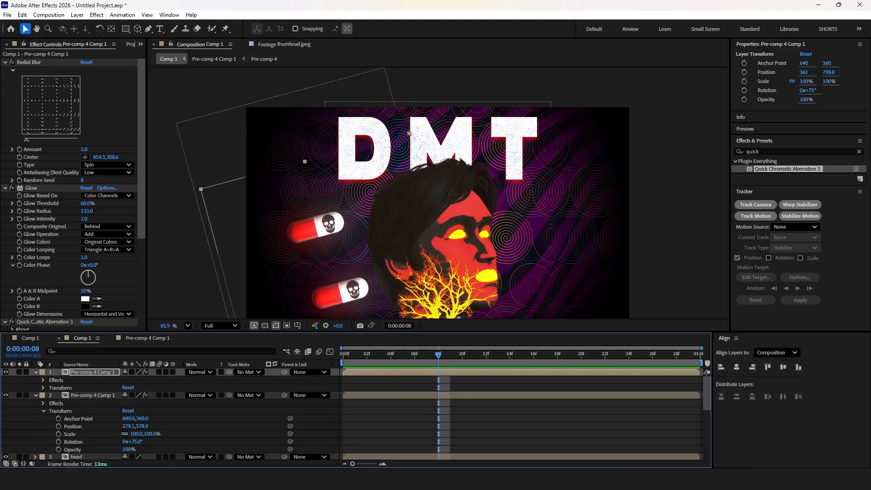
pyautogui.click(43, 388)
pyautogui.moveTo(133, 418); pyautogui.dragTo(144, 419)
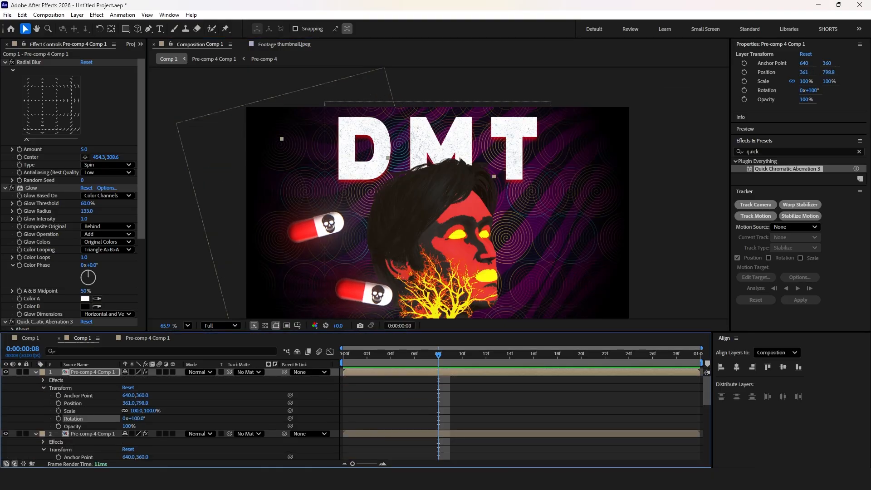
# Step: Duplicate the lower capsule twice and place one copy at the upper right of the head, rotated to 9°
pyautogui.moveTo(364, 292); pyautogui.dragTo(550, 204)
pyautogui.hotkey('ctrl', 'd')
pyautogui.hotkey('ctrl', 'd')
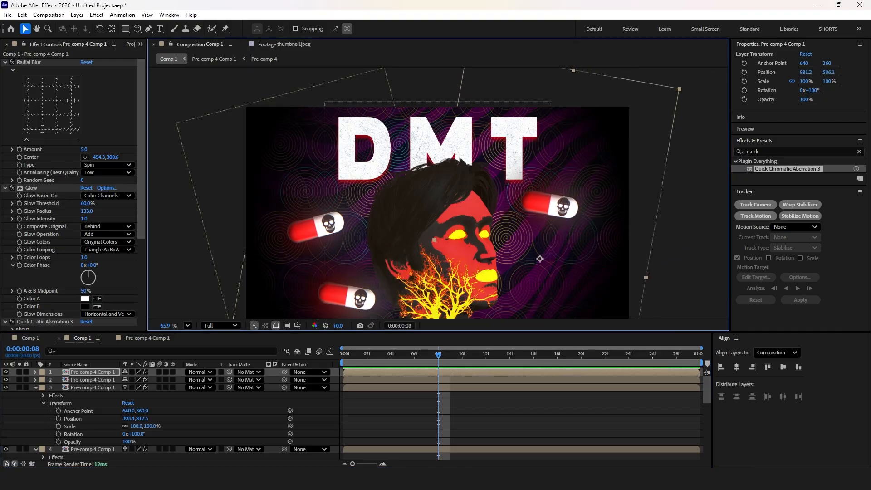
pyautogui.click(35, 372)
pyautogui.click(43, 388)
pyautogui.moveTo(136, 419); pyautogui.dragTo(95, 418)
pyautogui.moveTo(485, 251); pyautogui.dragTo(543, 221)
pyautogui.moveTo(595, 231); pyautogui.dragTo(603, 221)
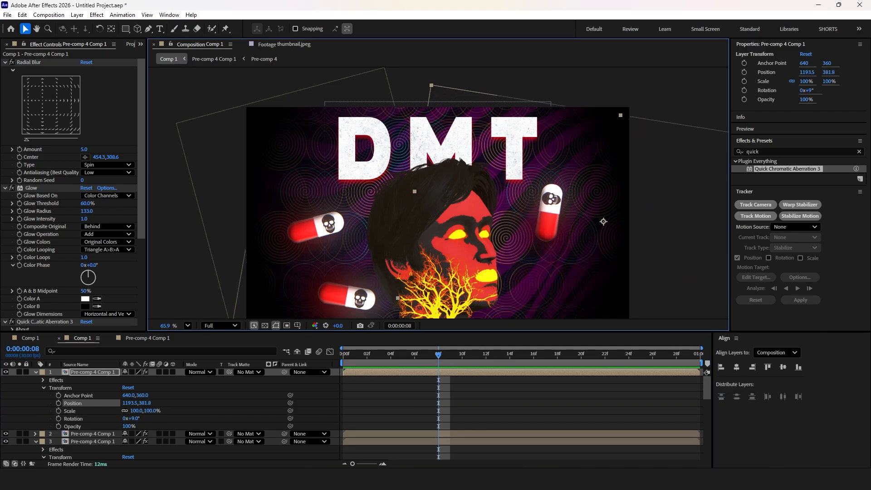
# Step: Move the other capsule copy to the lower right of the head, tilt it diagonally, and fine-tune the two left capsules' positions
pyautogui.click(347, 296)
pyautogui.click(36, 433)
pyautogui.scroll(-2, 41, 430)
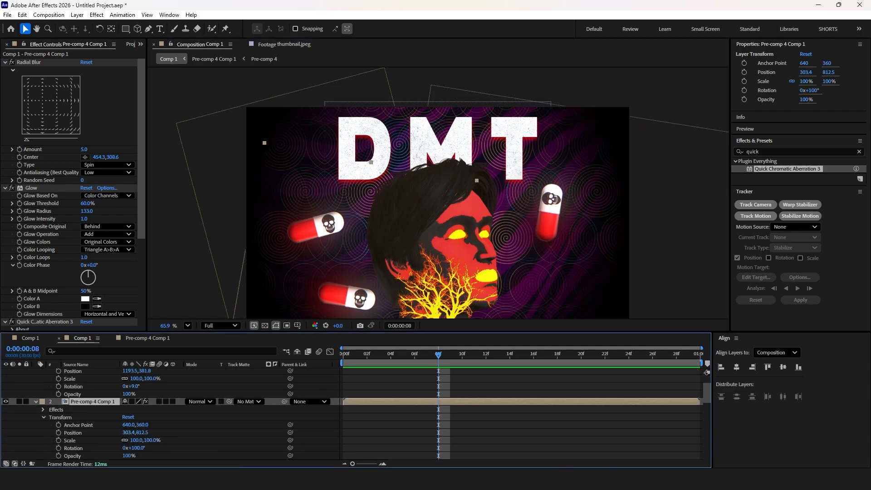
pyautogui.moveTo(347, 296); pyautogui.dragTo(612, 292)
pyautogui.moveTo(134, 447); pyautogui.dragTo(116, 448)
pyautogui.scroll(-3, 378, 118)
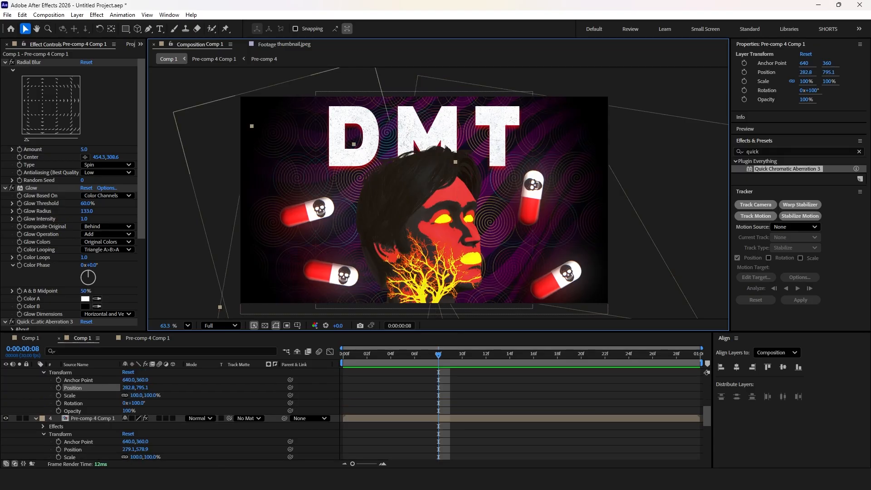
pyautogui.click(93, 418)
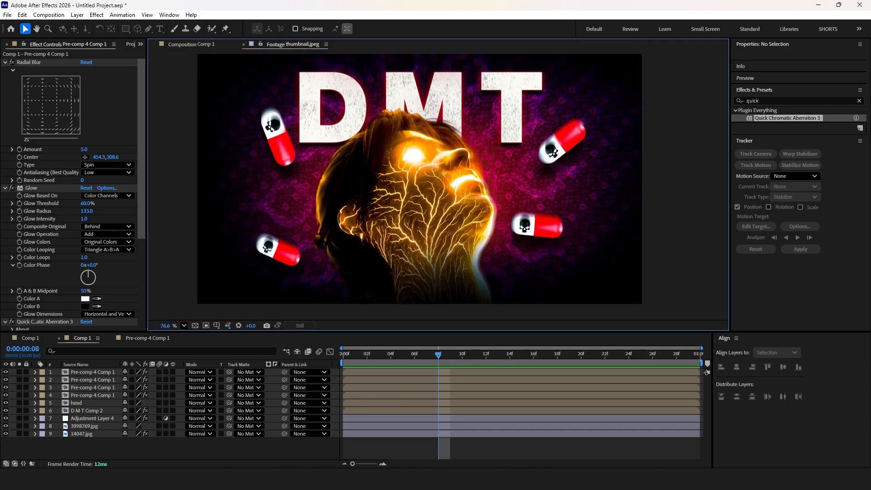
# Step: Add a new adjustment layer above all layers in Comp 1 and apply CC Light Rays to it
pyautogui.click(191, 45)
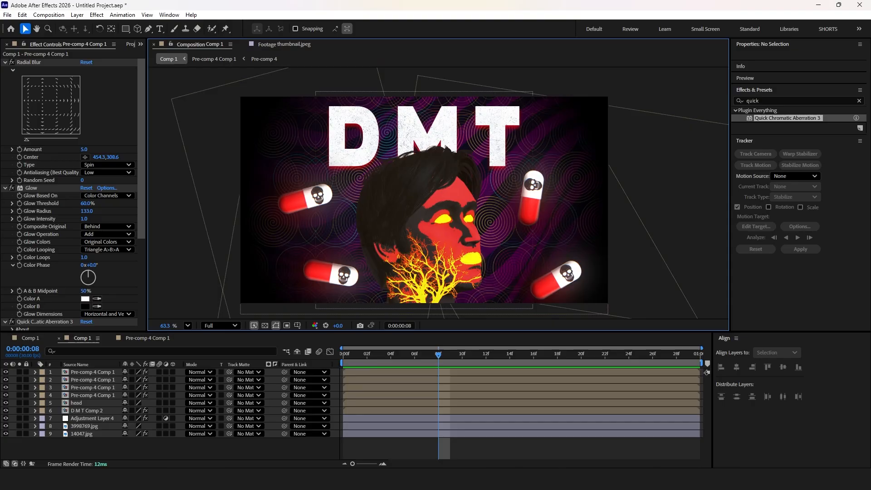
pyautogui.rightClick(228, 328)
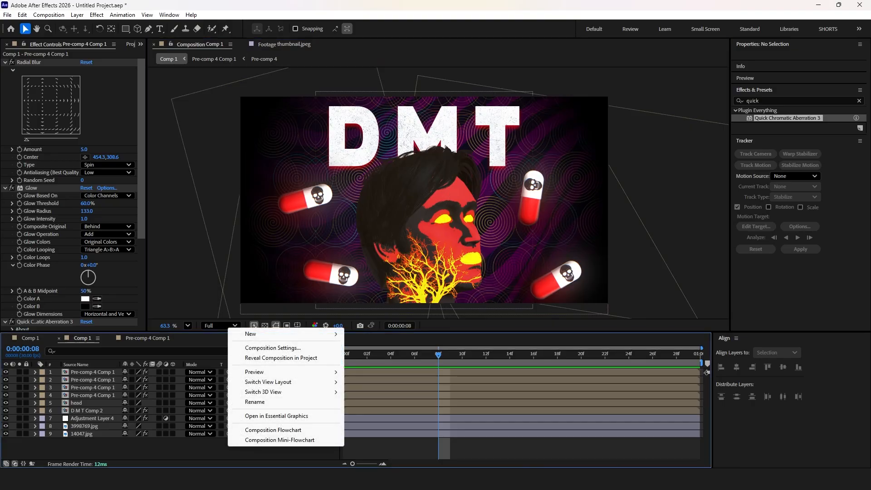
pyautogui.moveTo(254, 334)
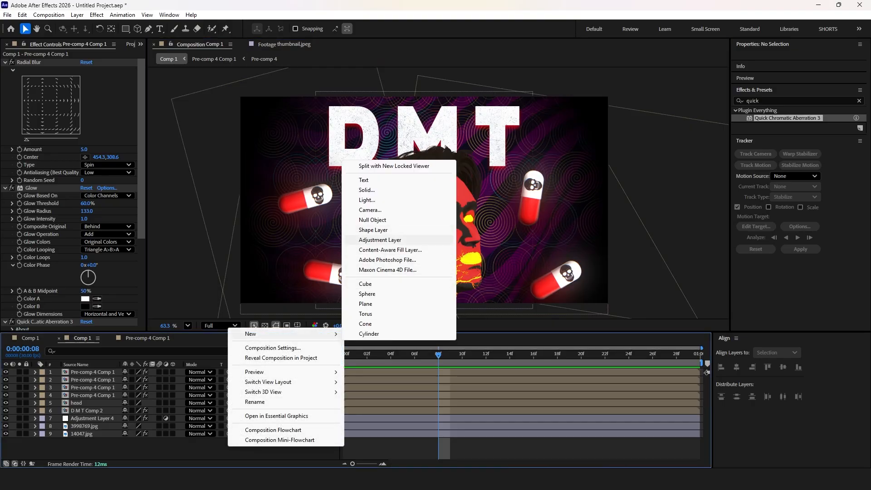
pyautogui.click(379, 240)
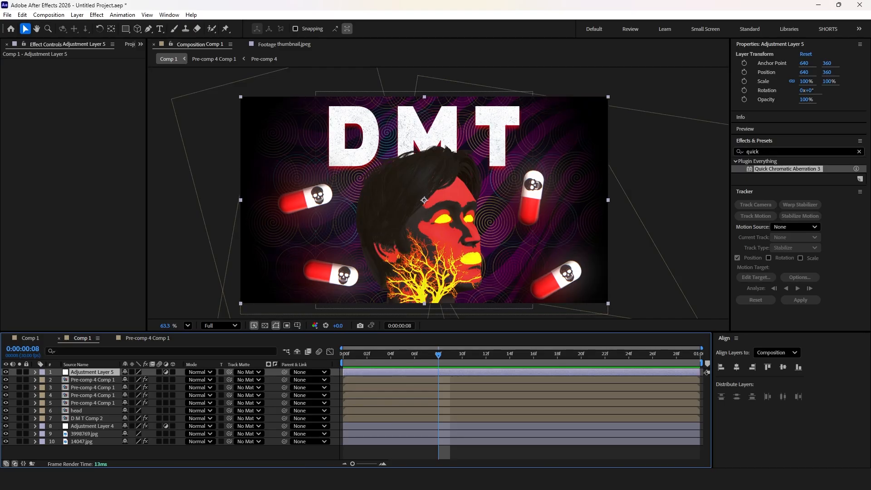
pyautogui.click(858, 151)
pyautogui.click(798, 152)
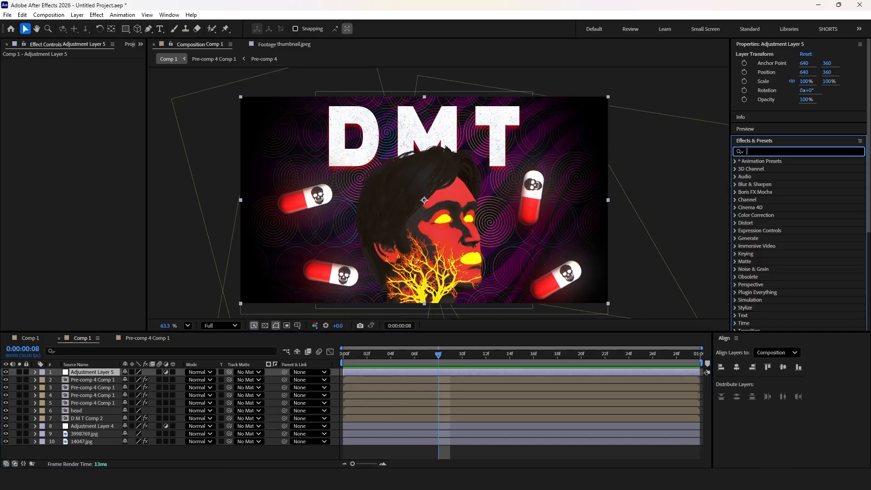
pyautogui.write('light ra')
pyautogui.moveTo(770, 169); pyautogui.dragTo(71, 373)
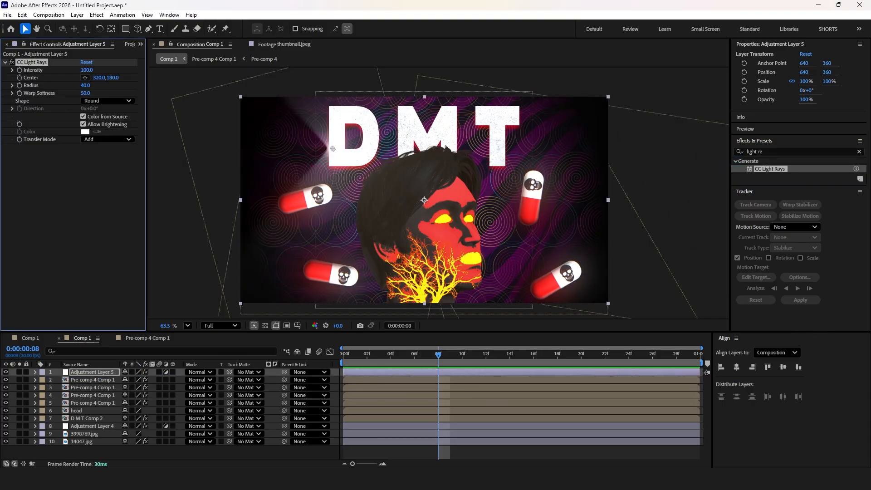
# Step: Center the light rays on the head's nearer eye and set intensity to 201, radius to 30 and warp softness to 123
pyautogui.moveTo(333, 148); pyautogui.dragTo(444, 218)
pyautogui.scroll(2, 444, 219)
pyautogui.scroll(-3, 444, 218)
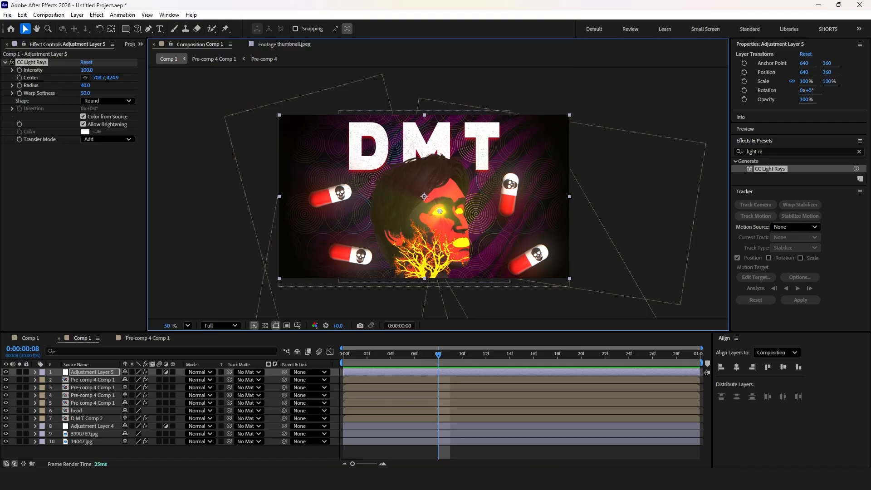
pyautogui.moveTo(87, 69); pyautogui.dragTo(132, 69)
pyautogui.moveTo(85, 85); pyautogui.dragTo(81, 85)
# Step: Draw a circular mask around the face on the light-rays adjustment layer and set its mask feather to 167 pixels
pyautogui.click(92, 371)
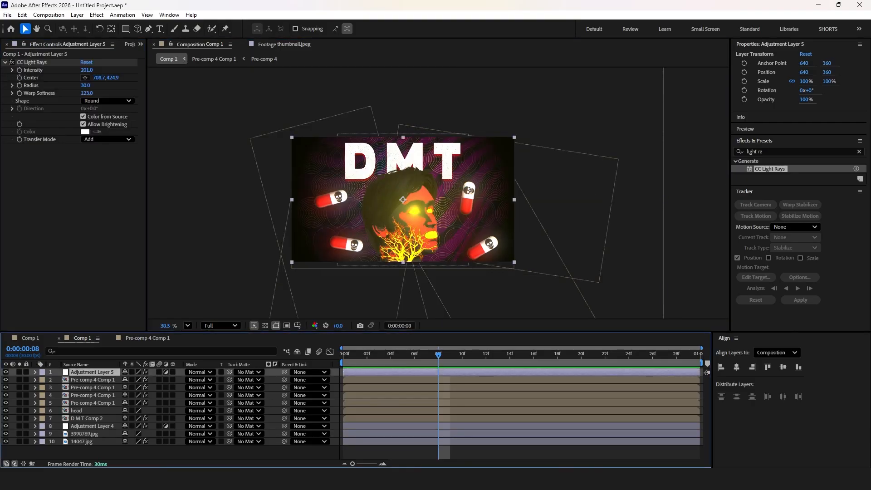
pyautogui.scroll(3, 399, 183)
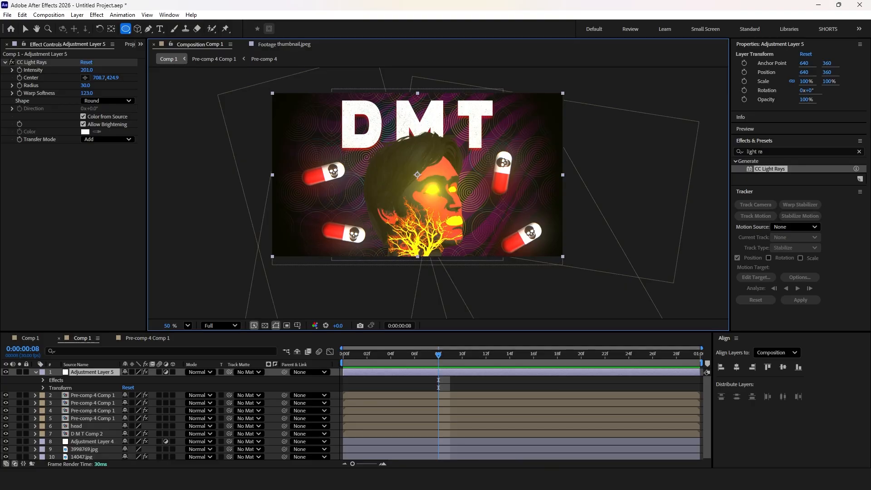
pyautogui.scroll(4, 433, 165)
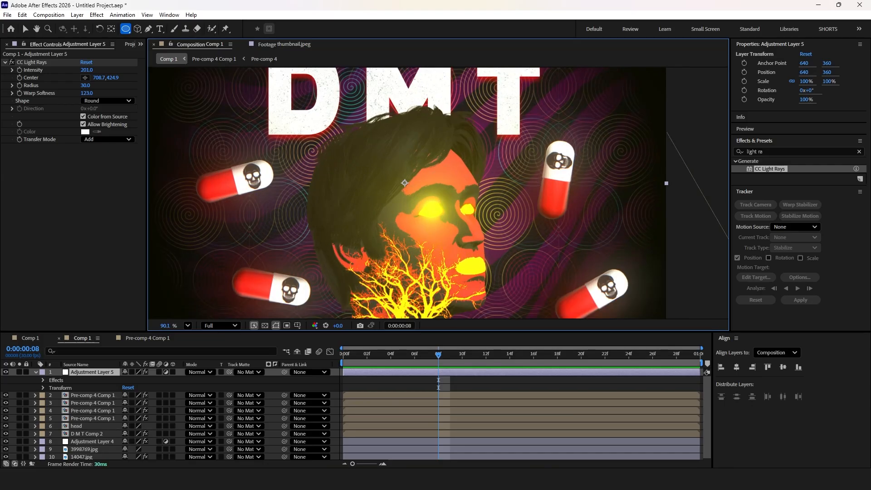
pyautogui.moveTo(324, 132)
pyautogui.mouseDown()
pyautogui.moveTo(473, 317)
pyautogui.moveTo(506, 312)
pyautogui.mouseUp()
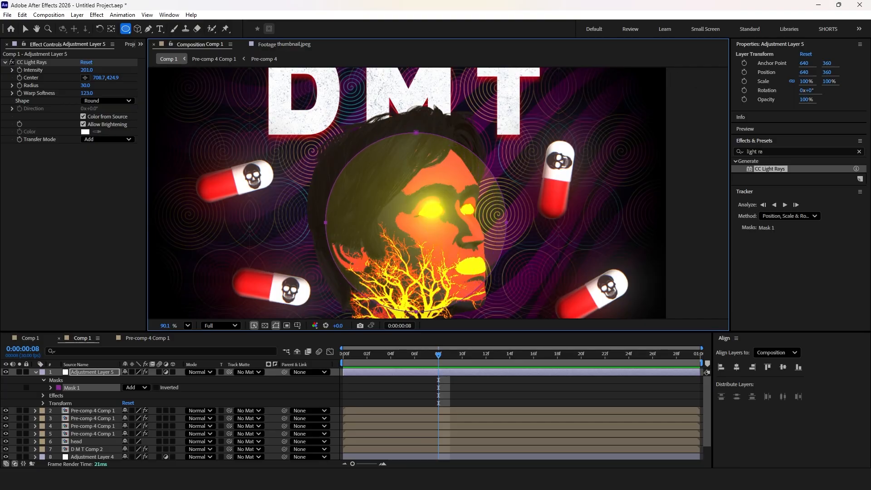
pyautogui.click(51, 387)
pyautogui.moveTo(135, 403); pyautogui.dragTo(210, 403)
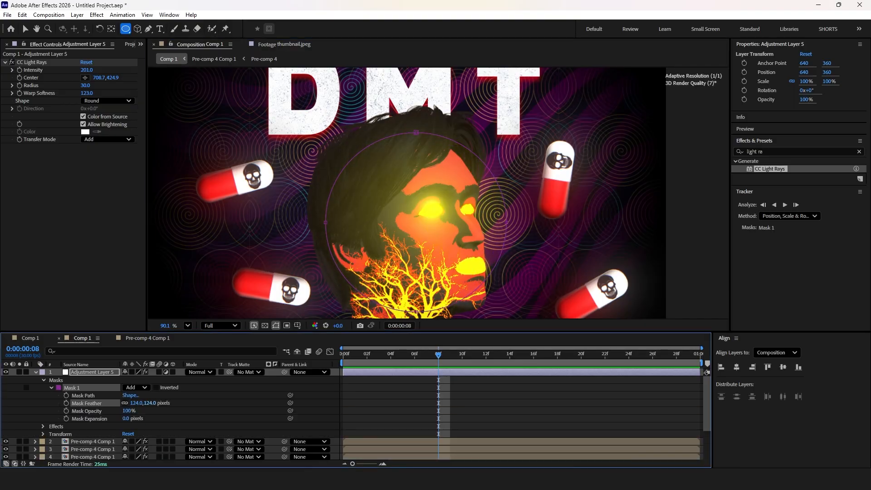
pyautogui.click(25, 29)
pyautogui.click(235, 417)
pyautogui.scroll(-1, 443, 221)
pyautogui.press('space')
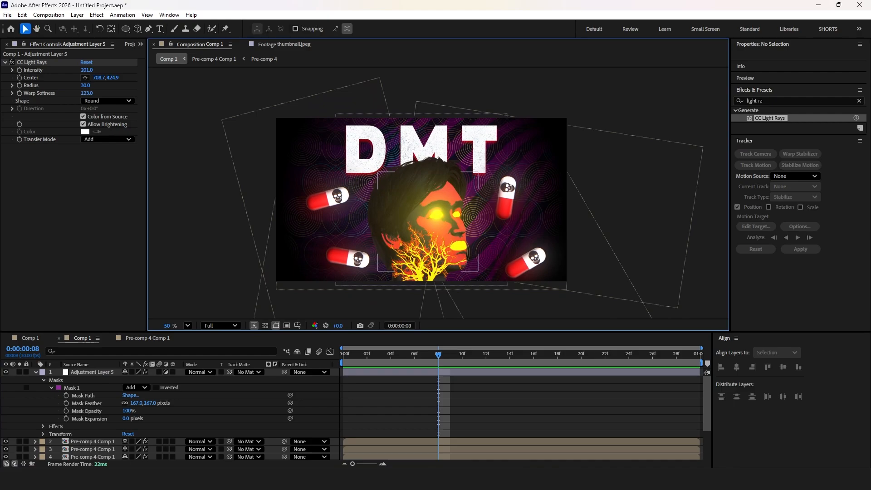